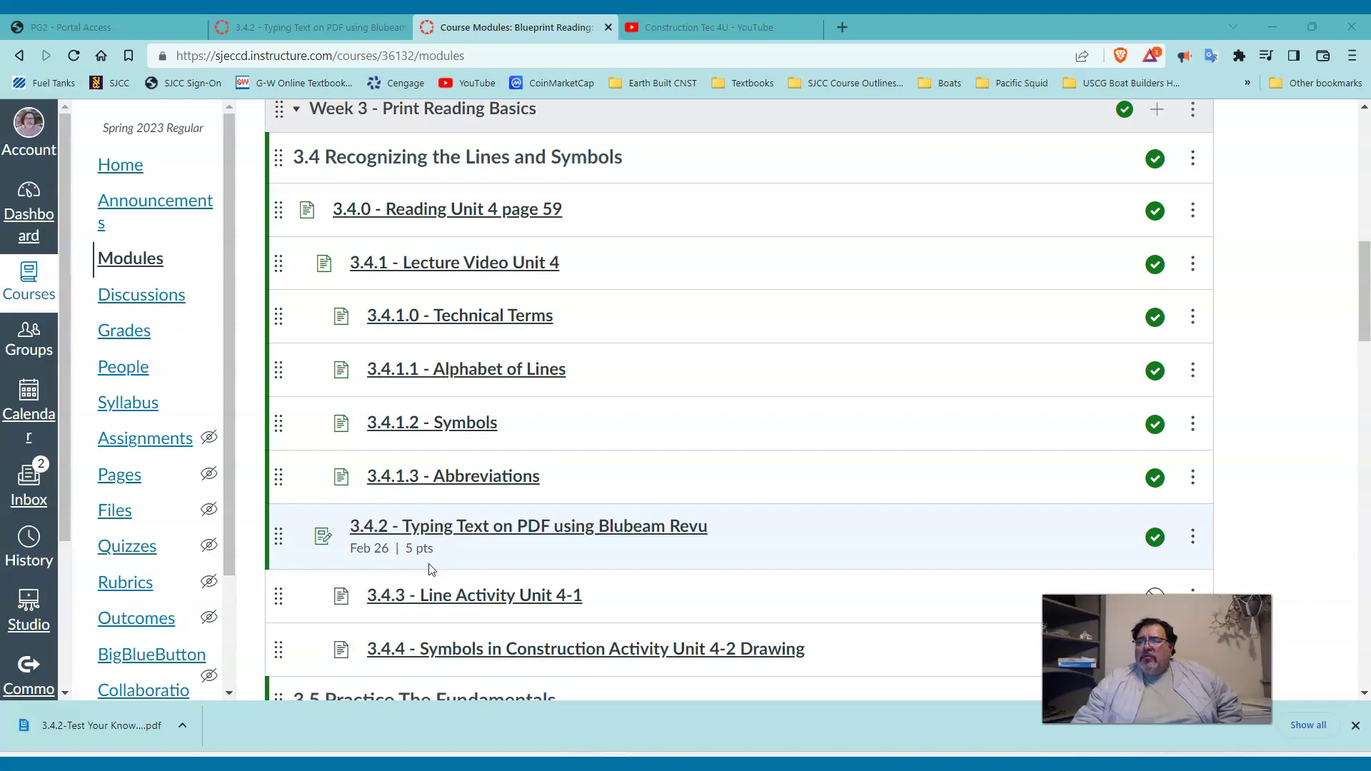
Open the 3.4.2 Typing Text on PDF assignment and preview its Test Your Knowledge worksheet.
click(435, 534)
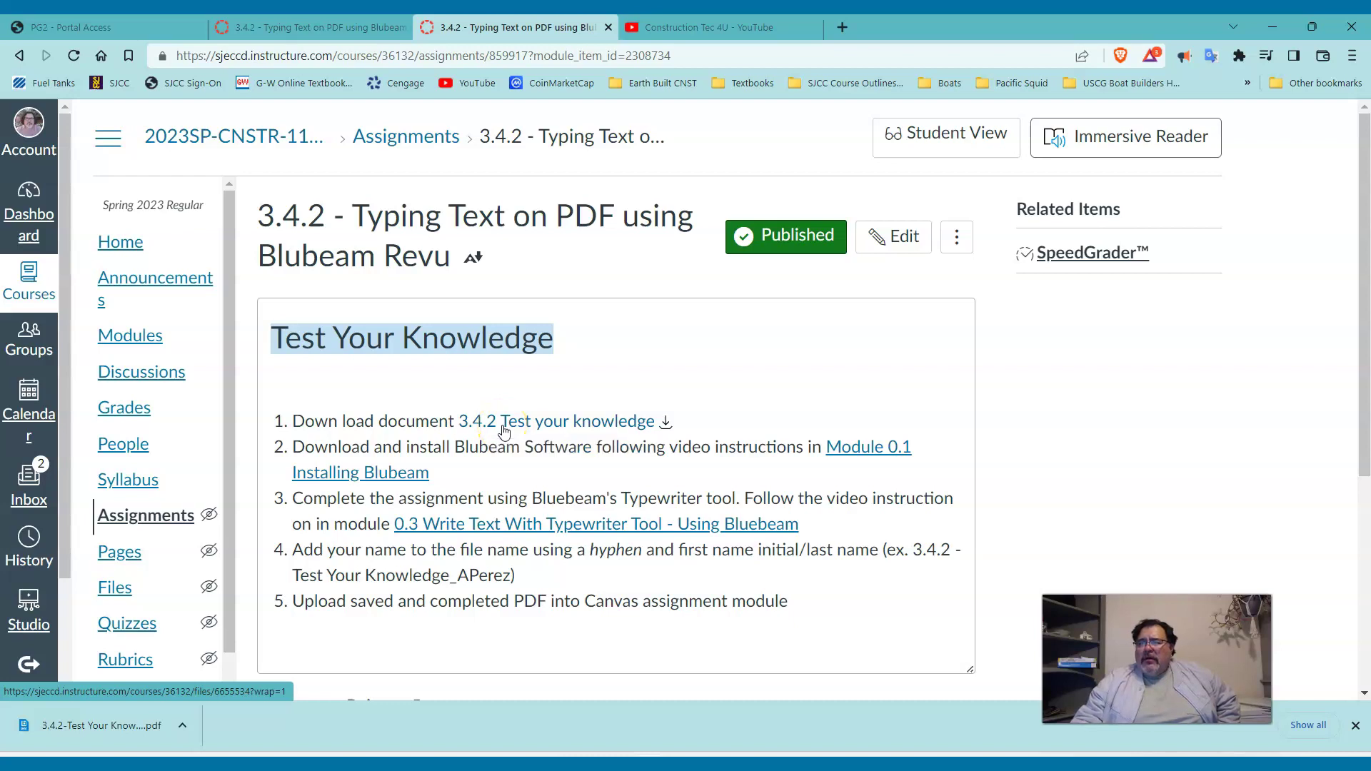
click(504, 427)
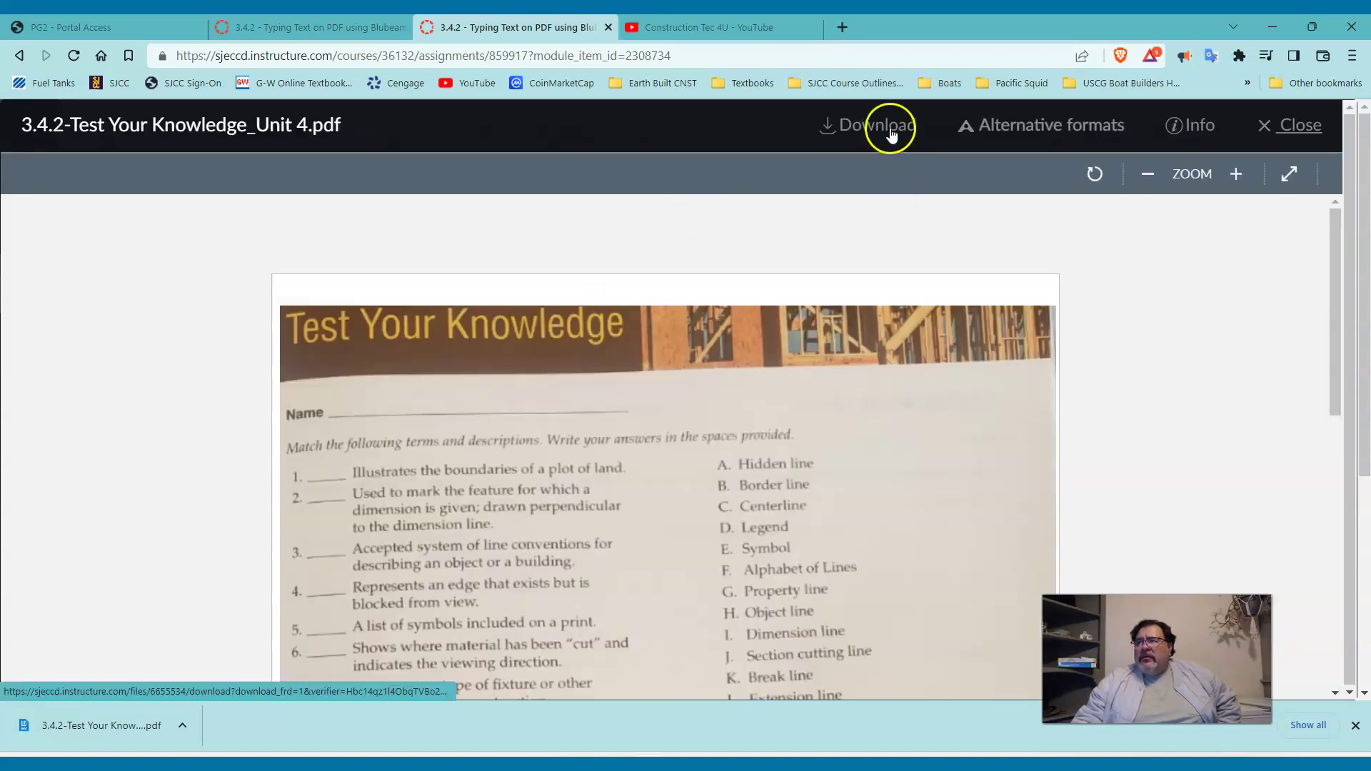
Download the 3.4.2-Test Your Knowledge_Unit 4 worksheet PDF, declining to save a second copy.
click(891, 133)
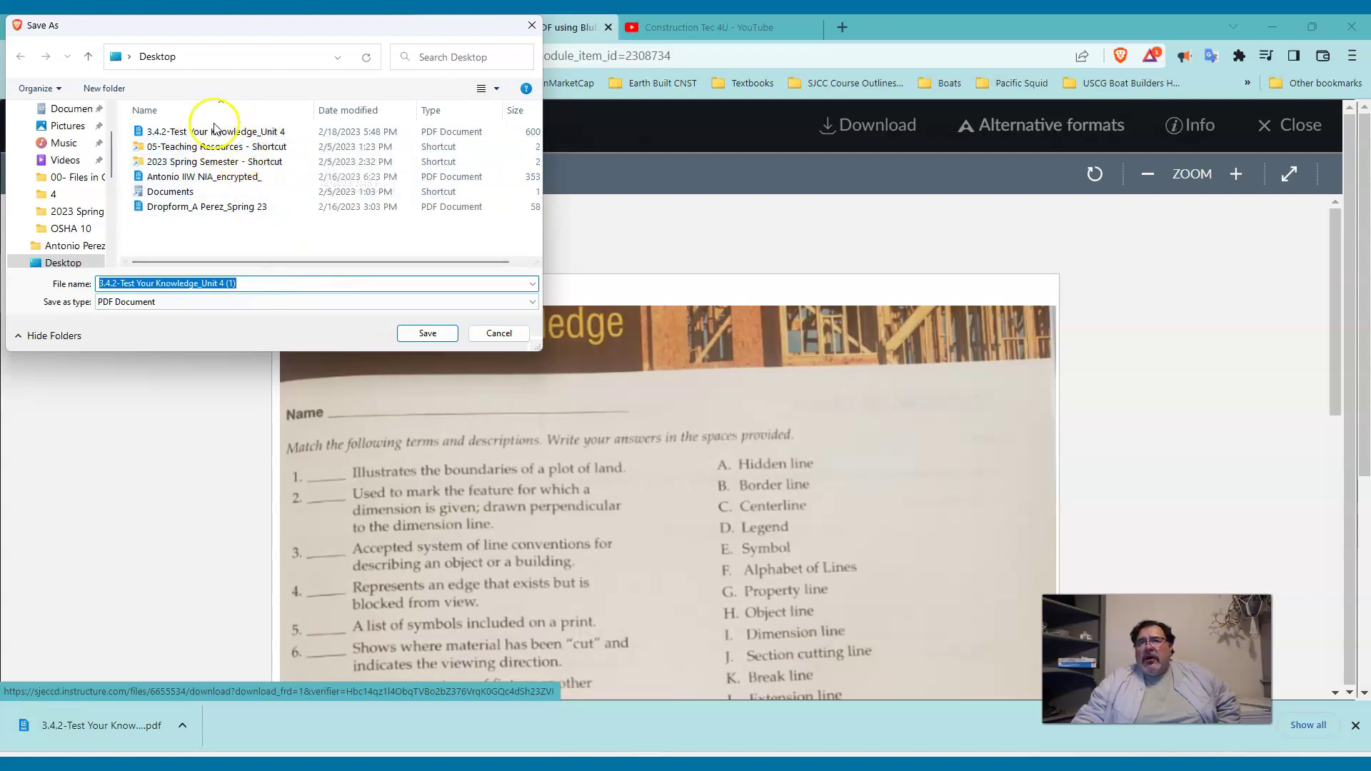
click(499, 334)
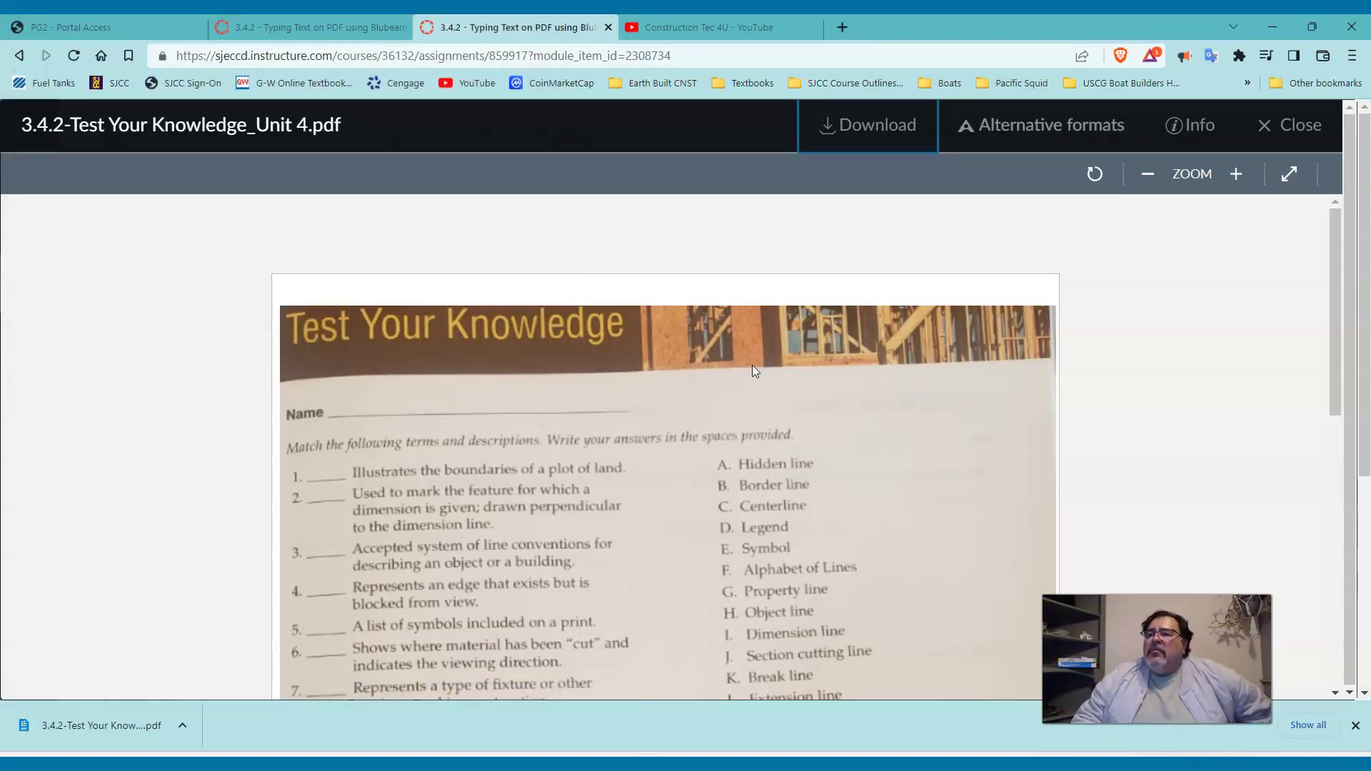
Read through the worksheet questions in the preview, then go back to the course modules.
scroll(598, 330, down, 5)
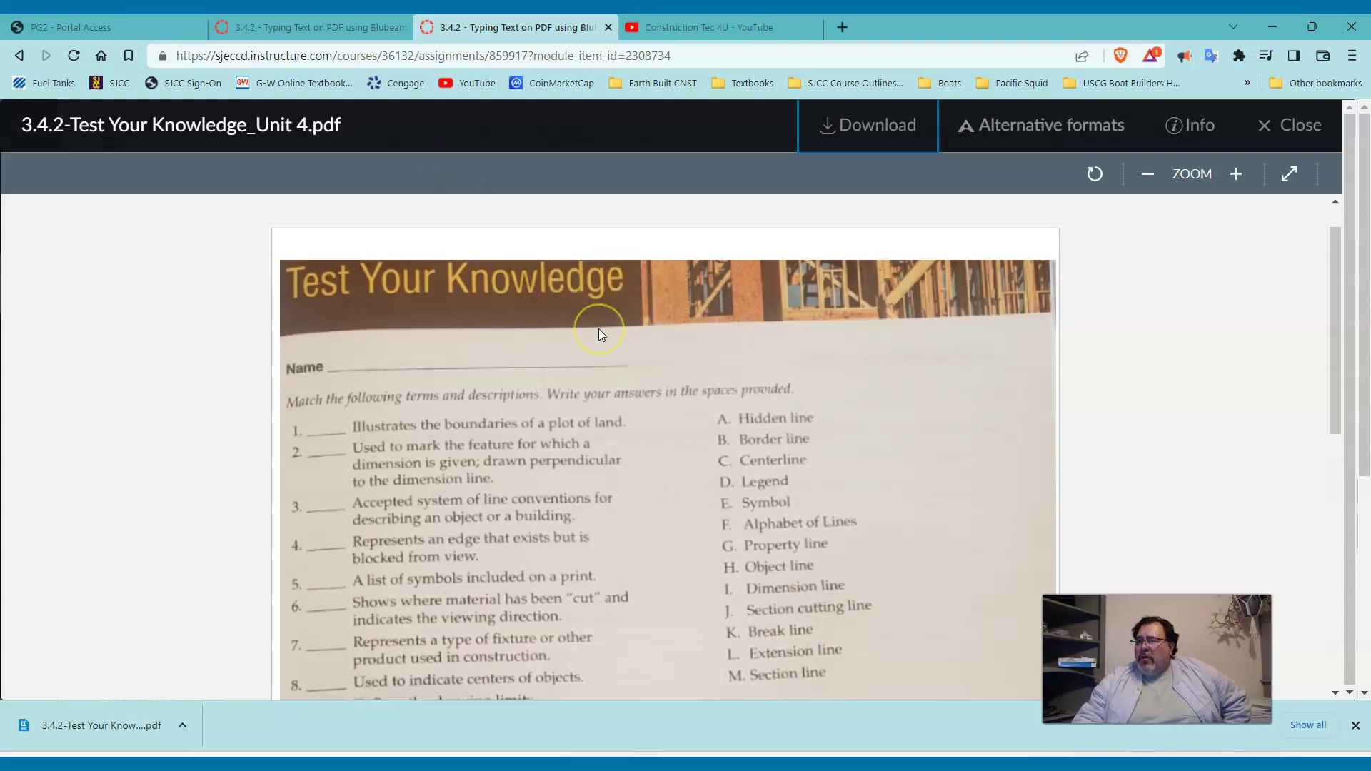
scroll(597, 331, down, 5)
scroll(594, 335, up, 7)
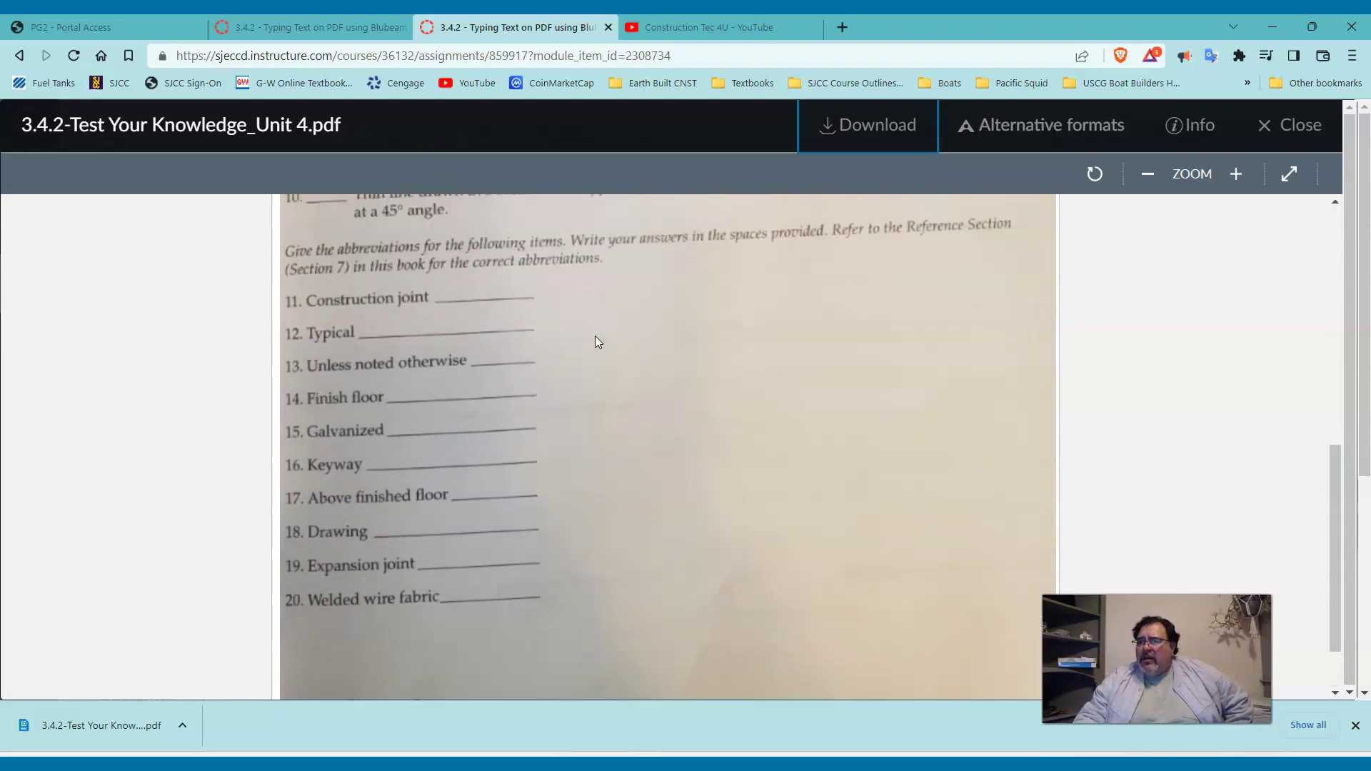
scroll(590, 329, up, 2)
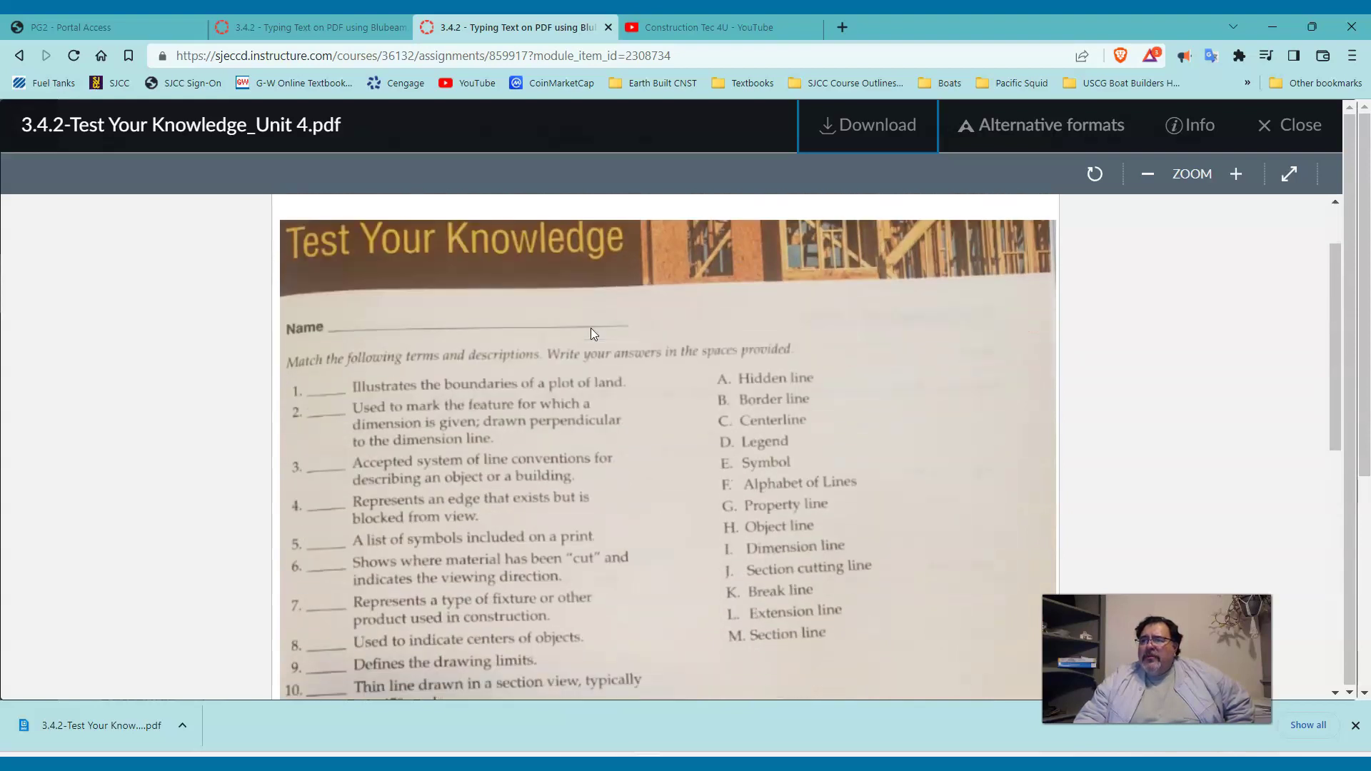
scroll(589, 327, down, 2)
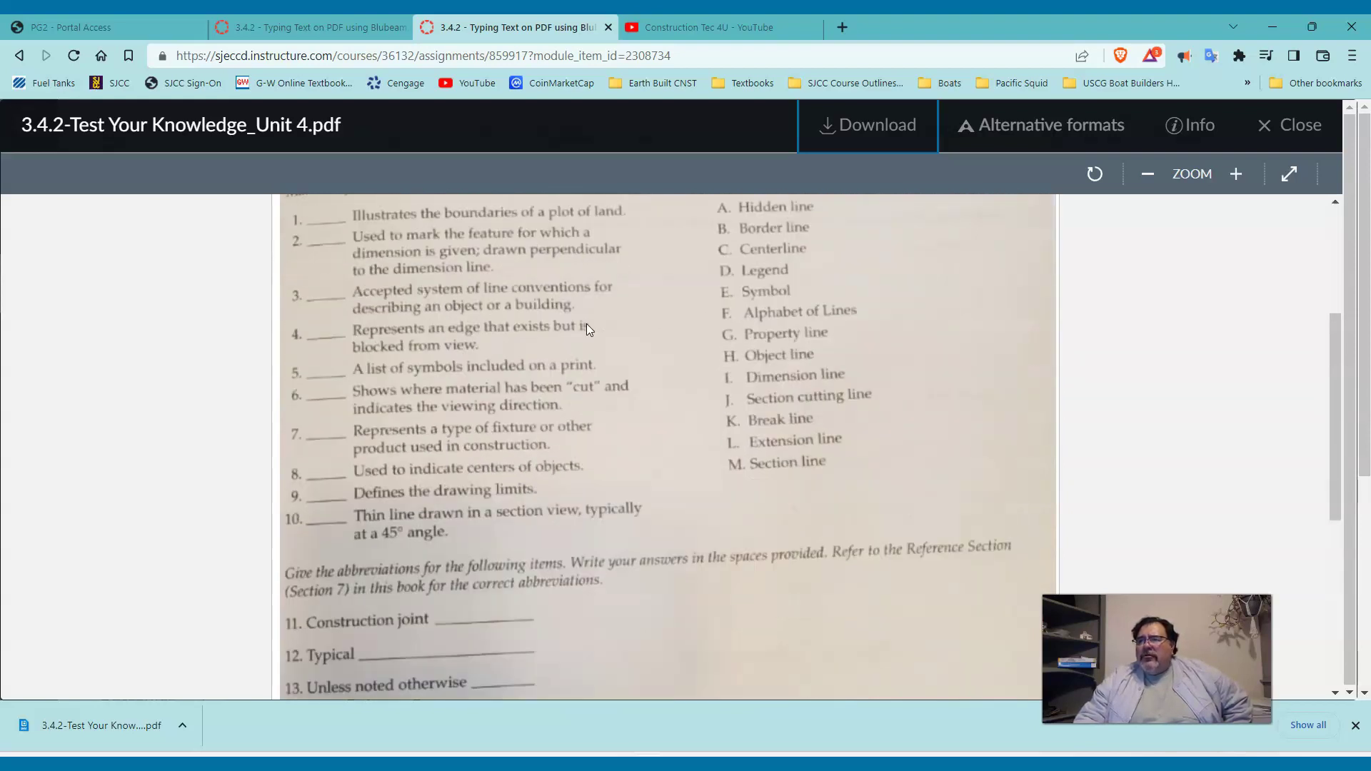
scroll(585, 323, up, 3)
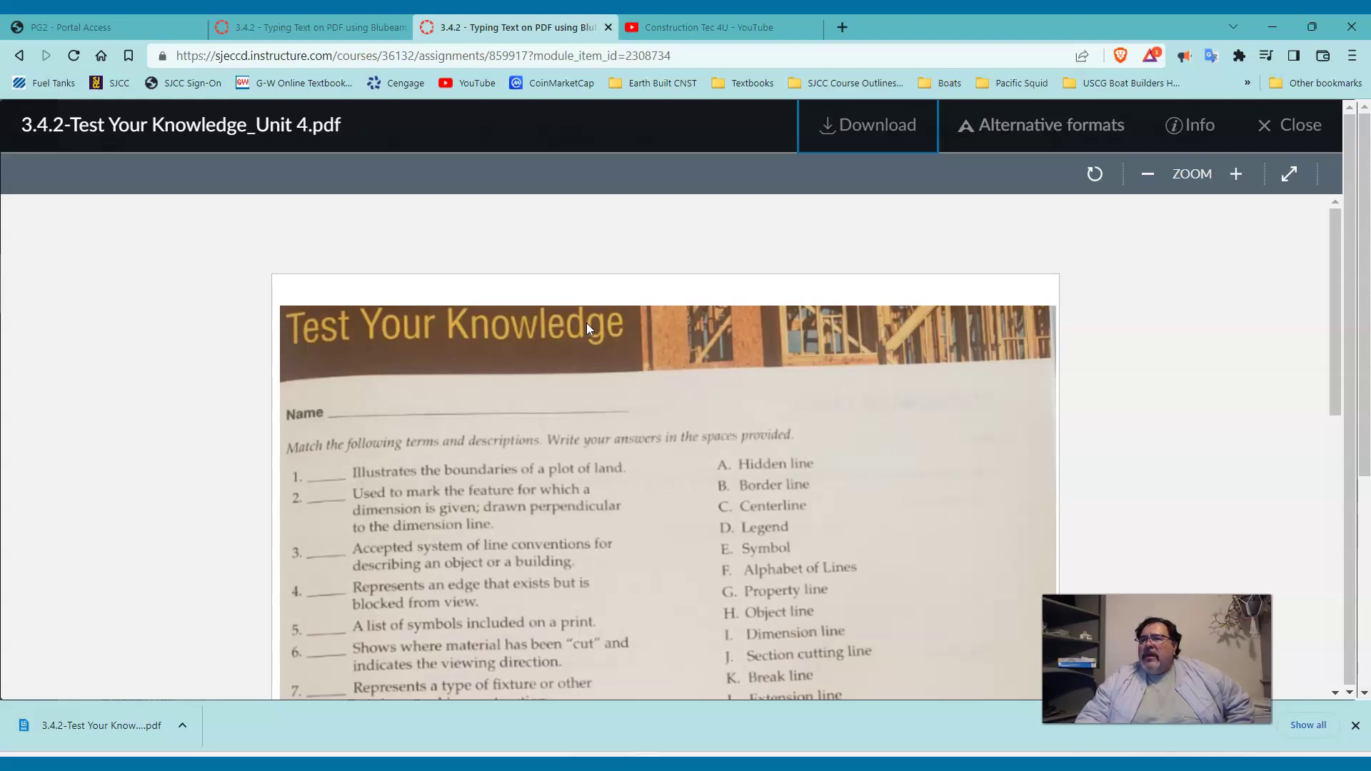
scroll(585, 323, down, 2)
scroll(585, 323, up, 2)
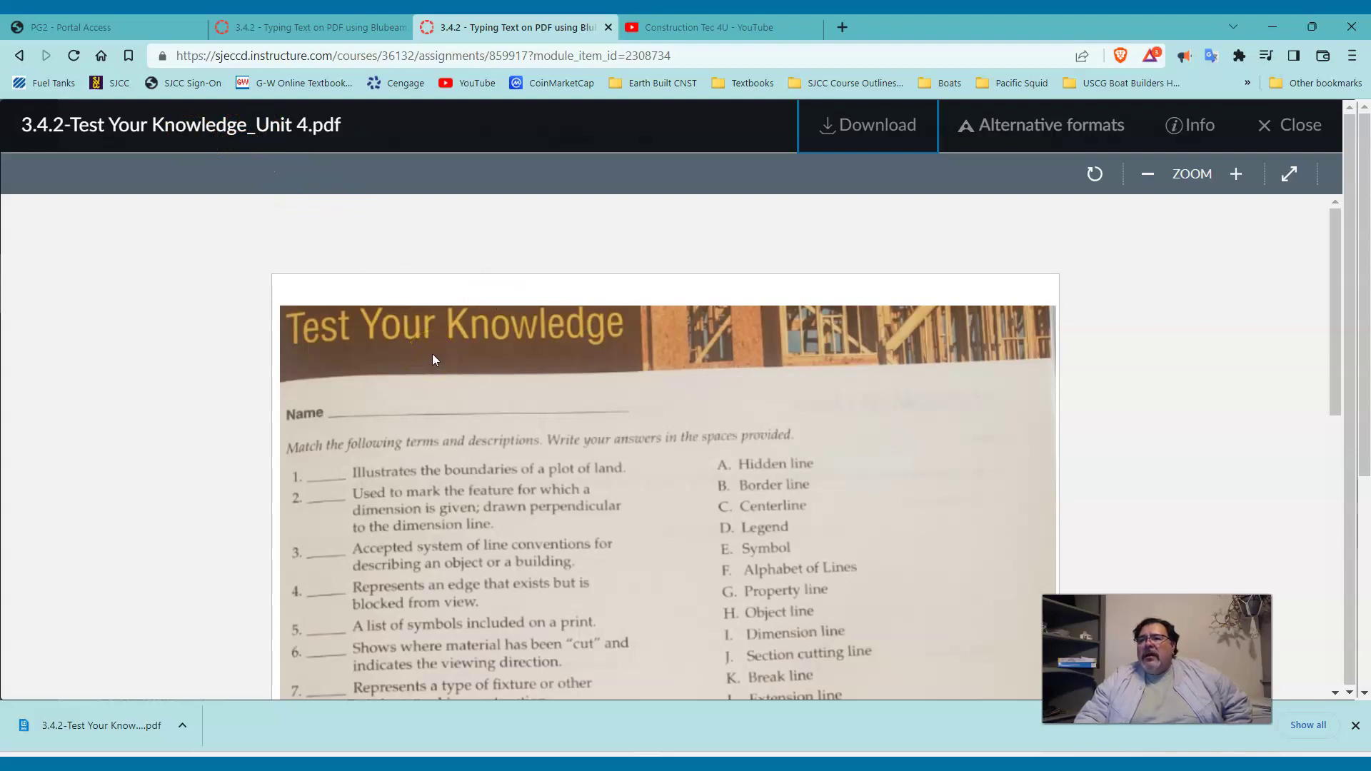
scroll(432, 357, down, 2)
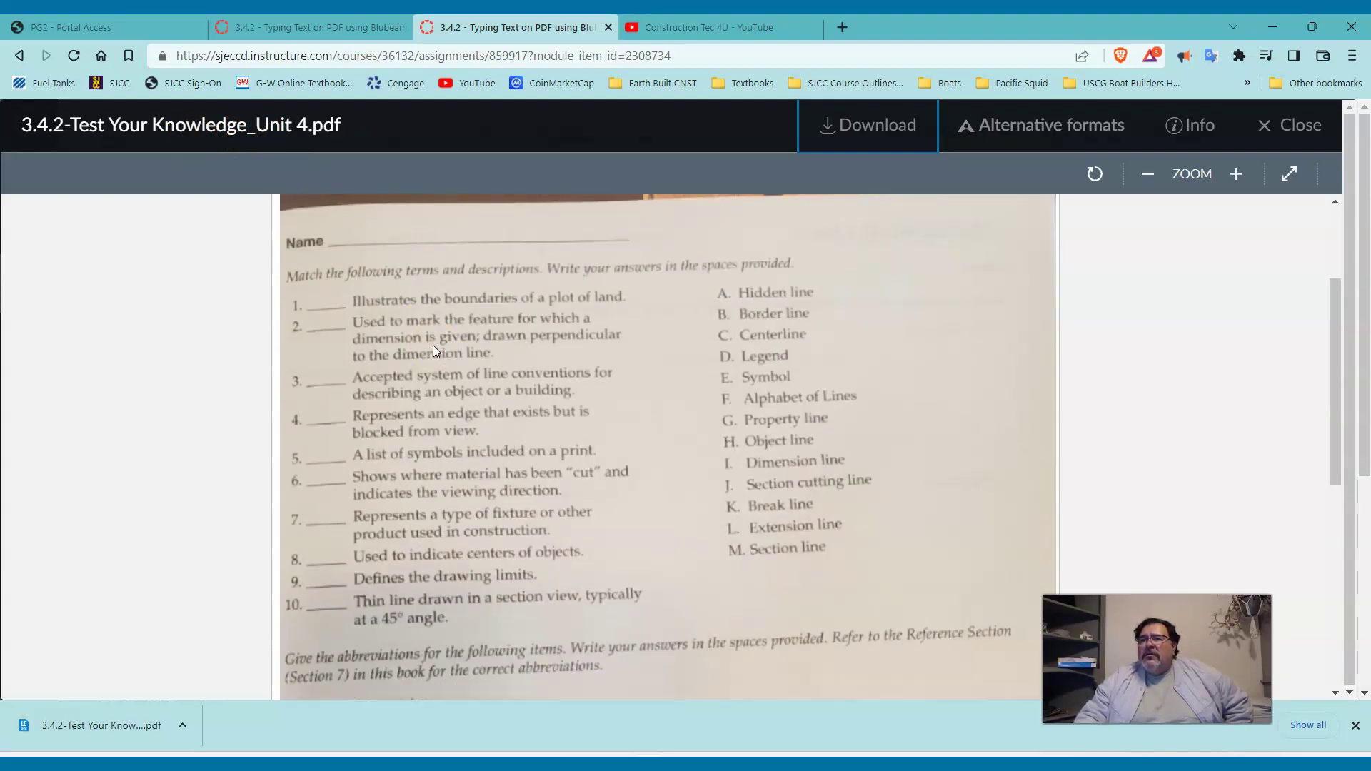
scroll(432, 345, up, 1)
scroll(430, 320, up, 1)
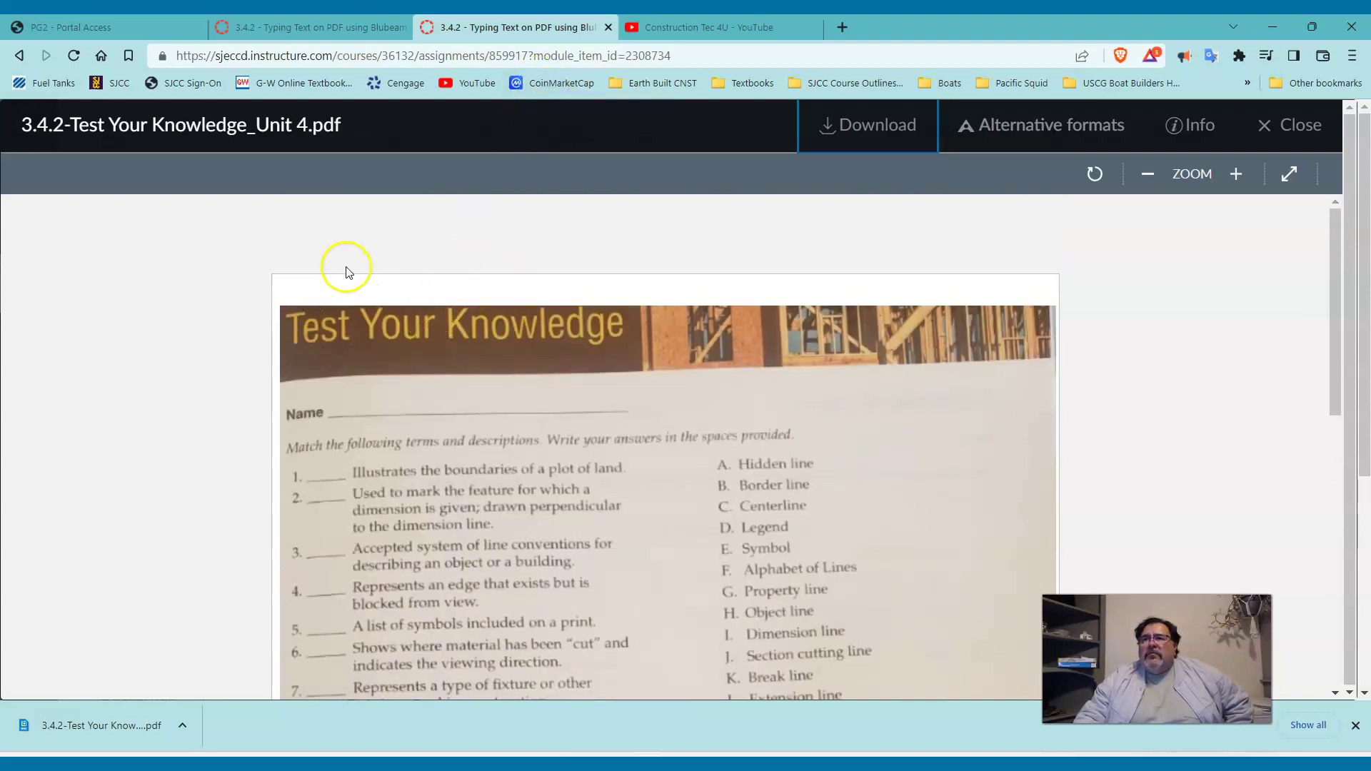
click(20, 55)
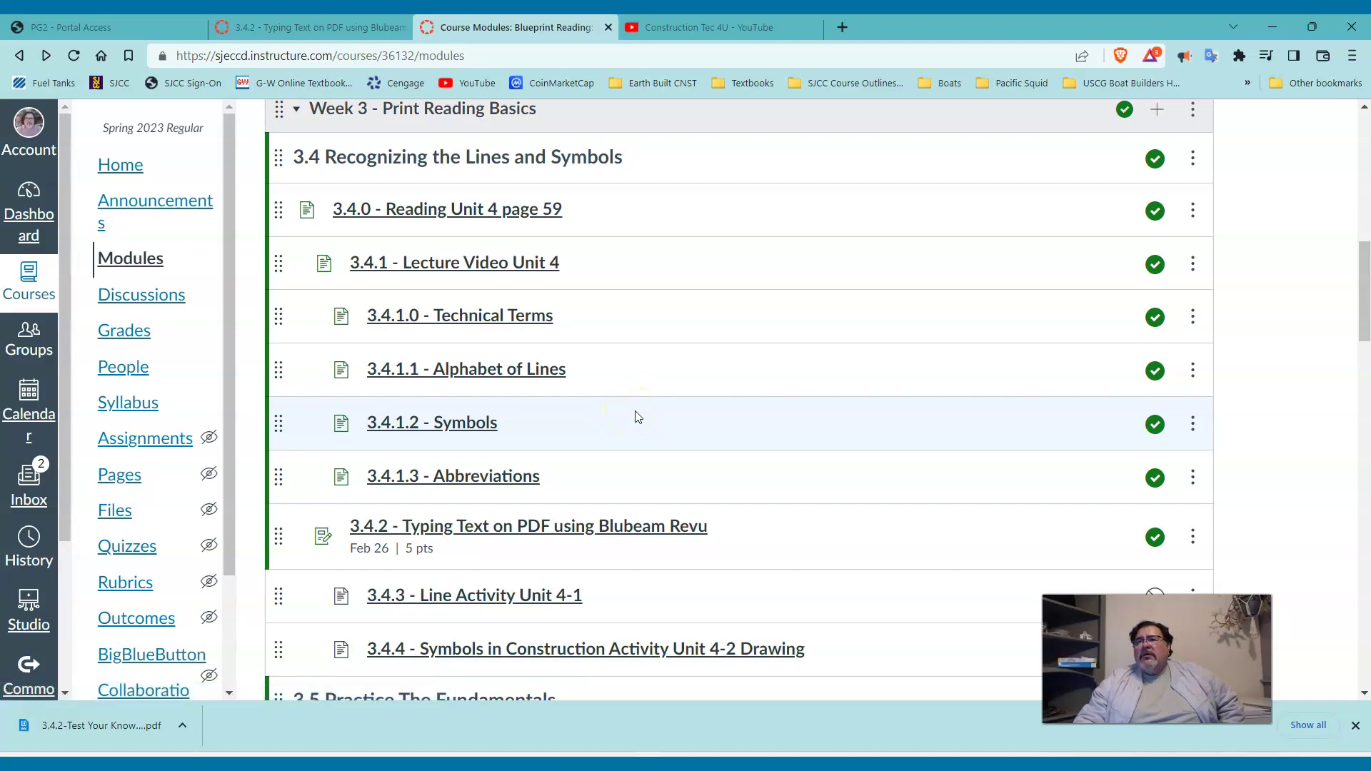
Scroll through the Week 3 module items and reopen the 3.4.2 assignment.
scroll(638, 417, down, 1)
scroll(628, 409, down, 1)
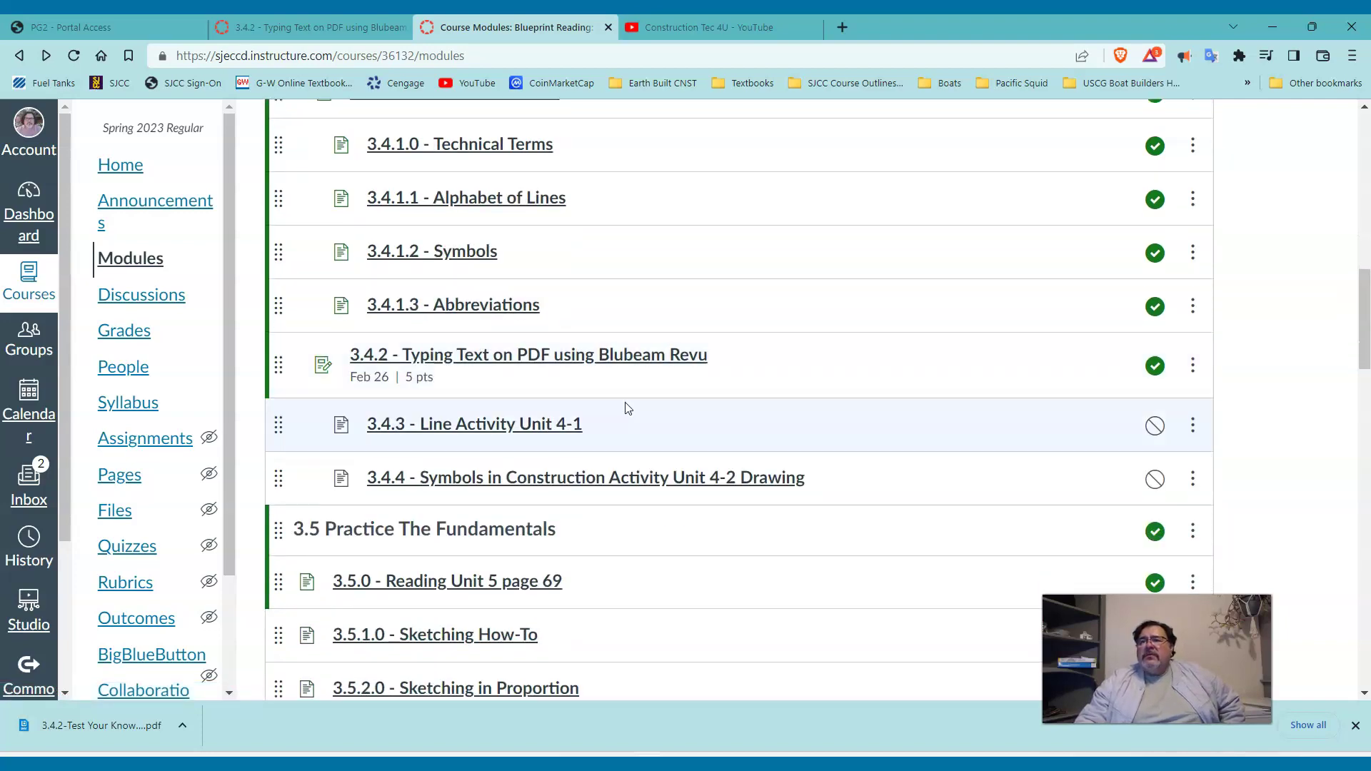
scroll(628, 409, down, 1)
scroll(624, 409, up, 3)
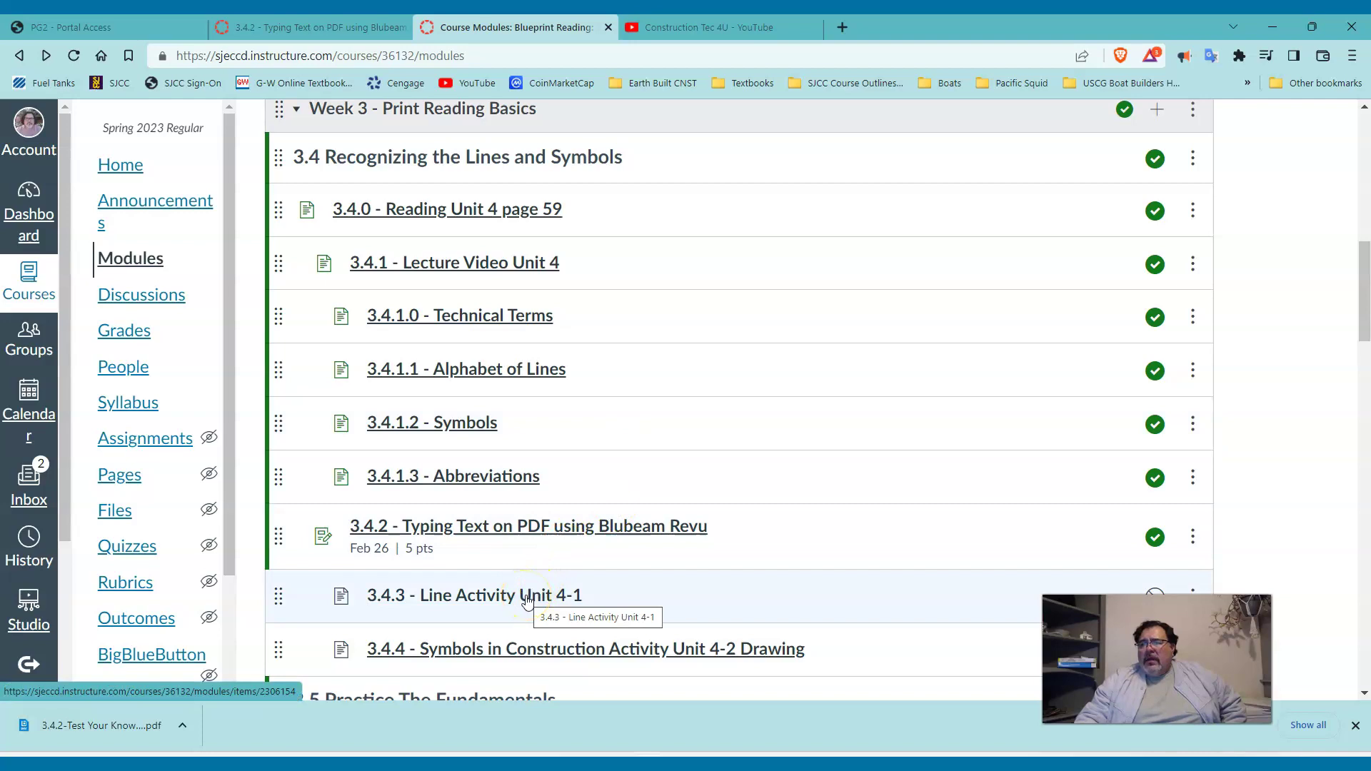
click(433, 532)
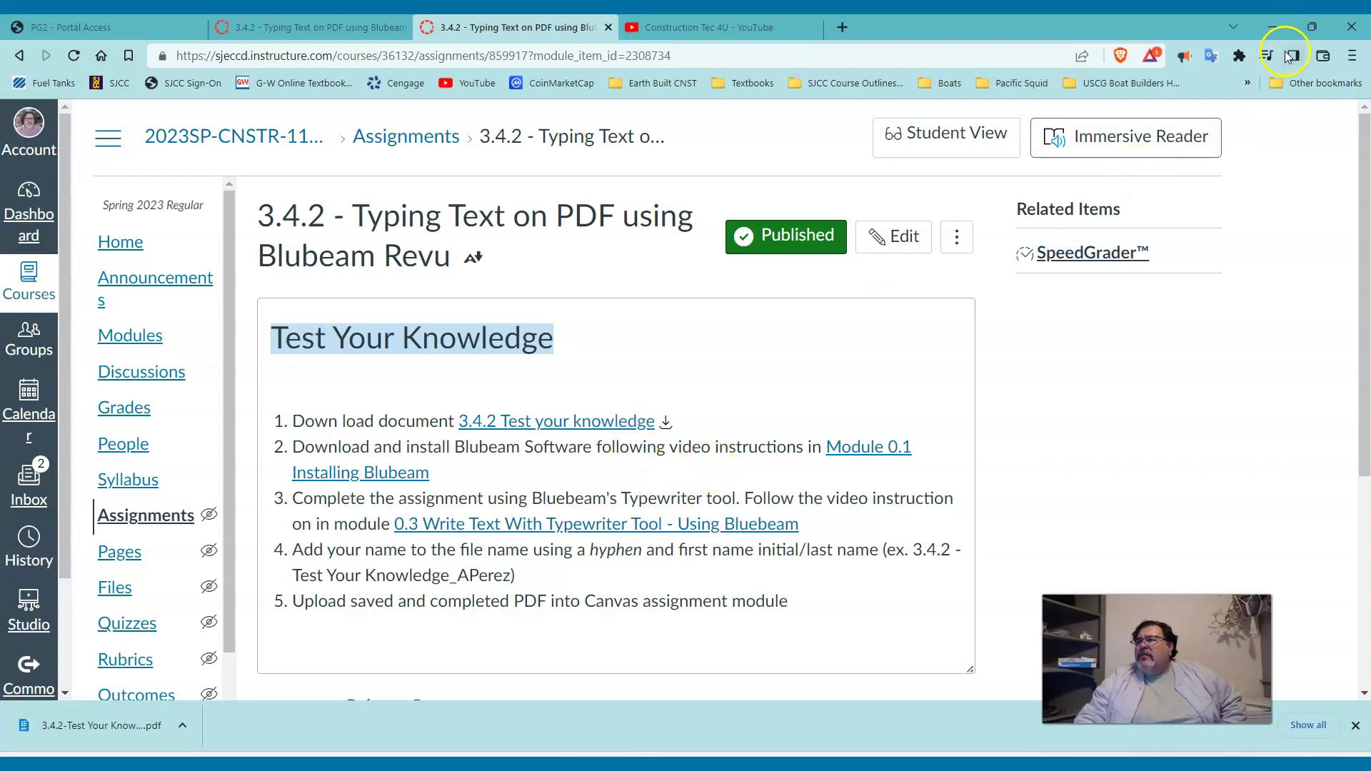
Minimize the browser and open 3.4.2-Test Your Knowledge_Unit 4 PDF from the Desktop.
click(1281, 30)
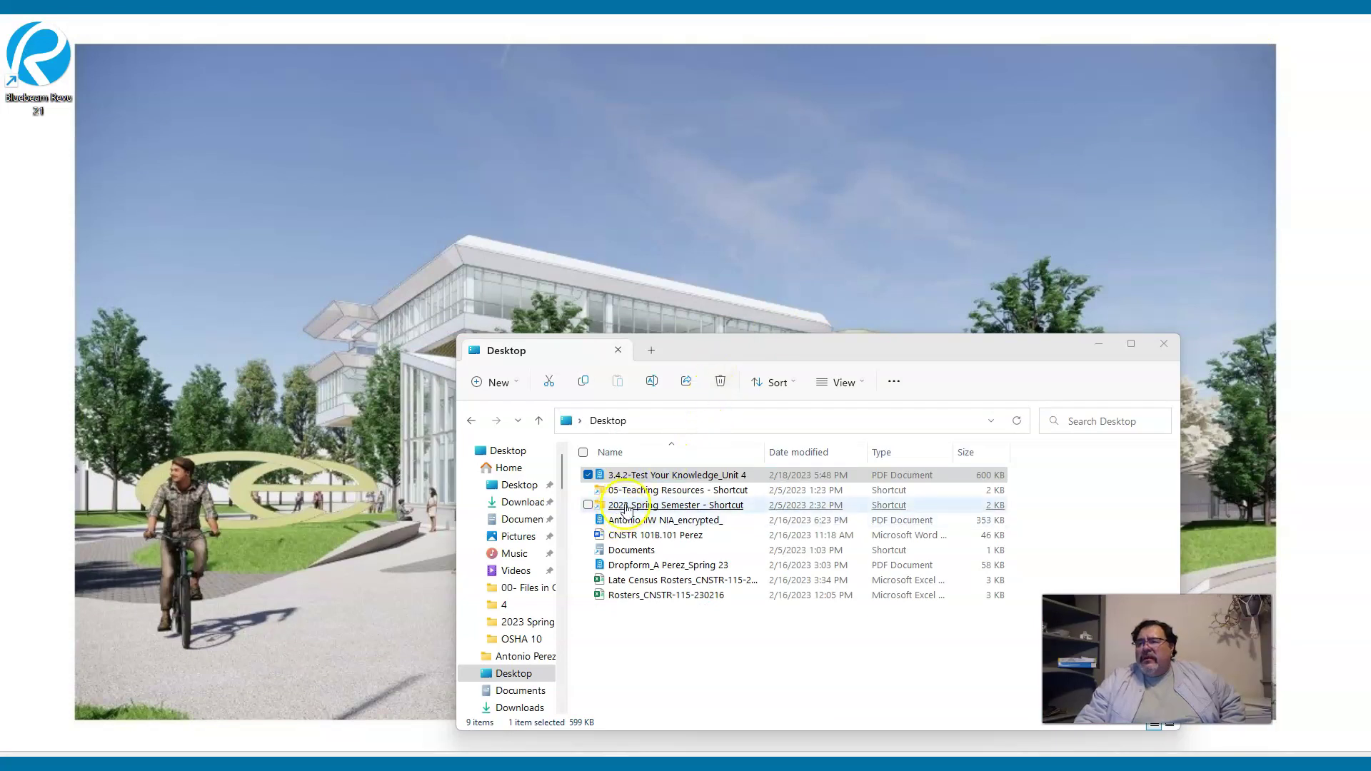
click(664, 475)
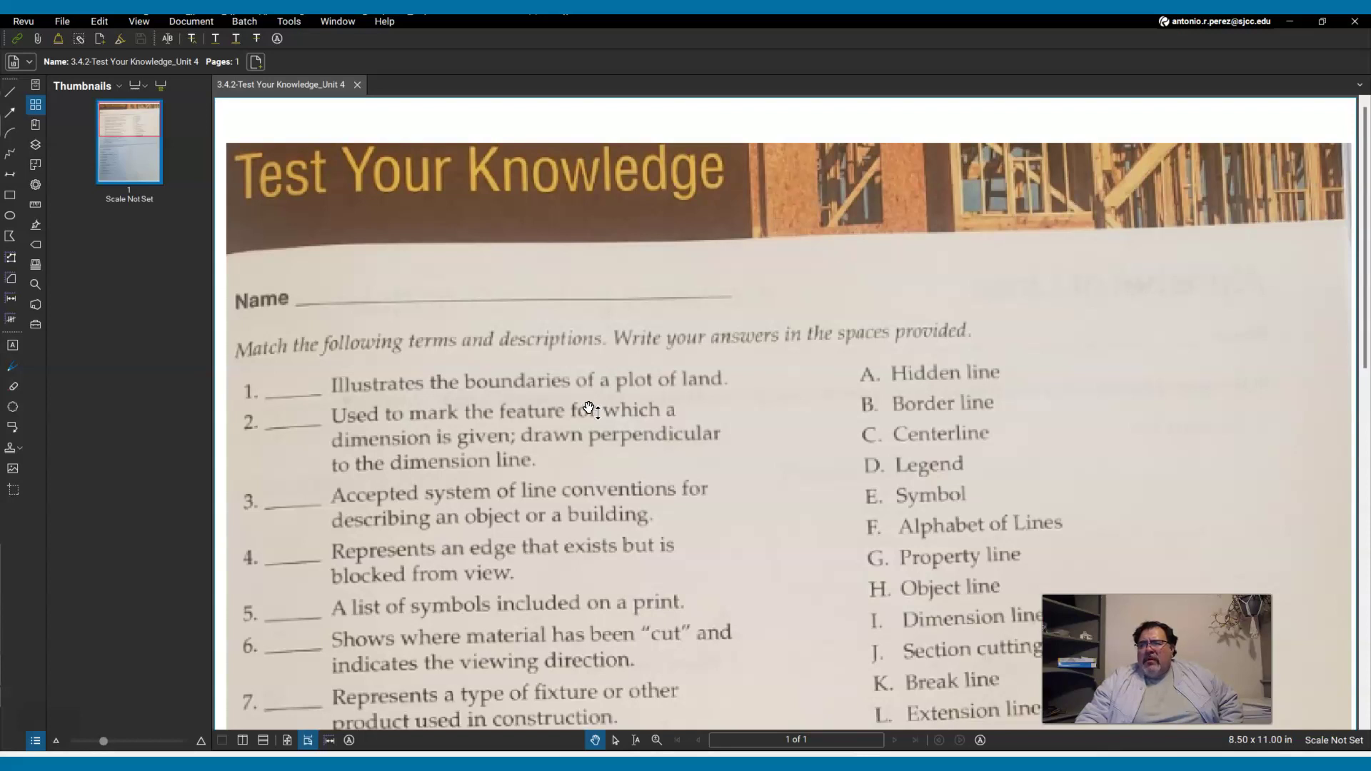
Pan and zoom the worksheet to bring its matching questions into view.
drag(591, 428, 584, 479)
drag(584, 478, 596, 321)
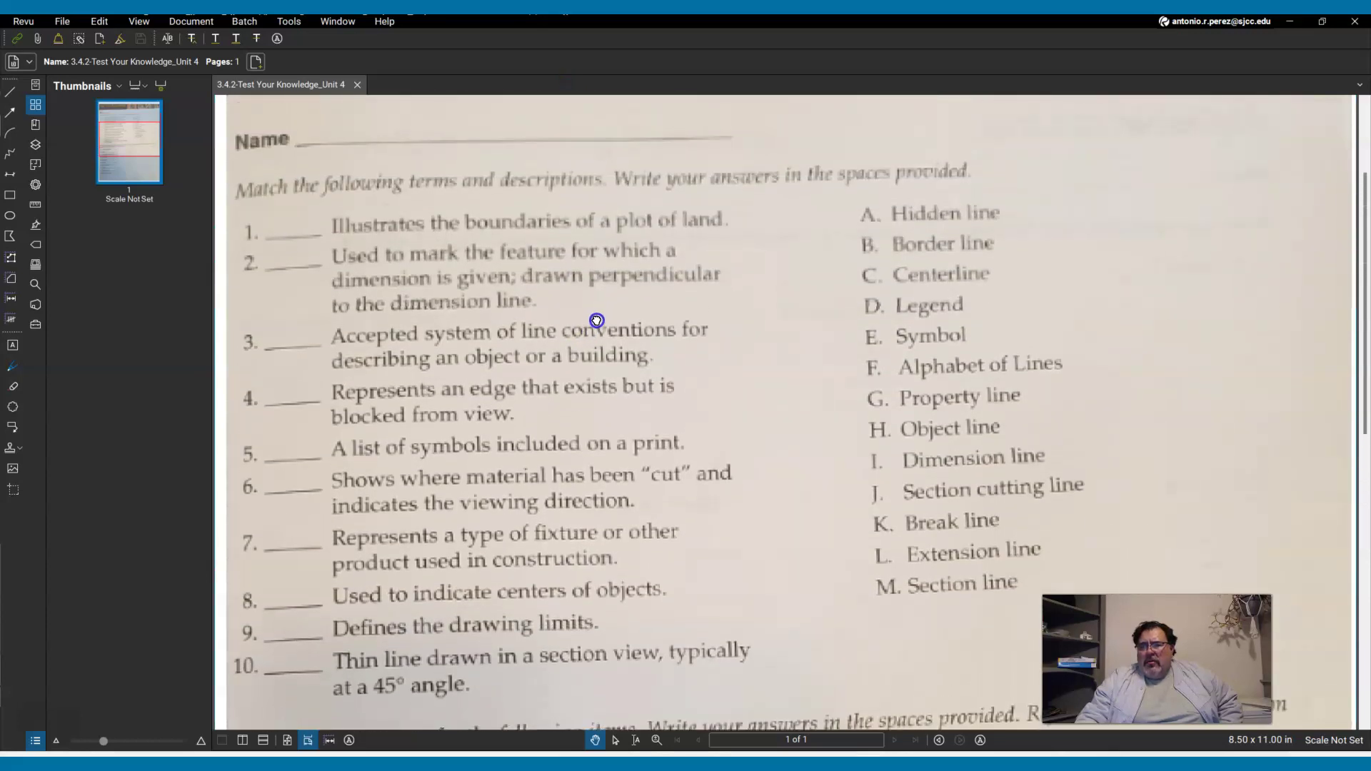
click(655, 469)
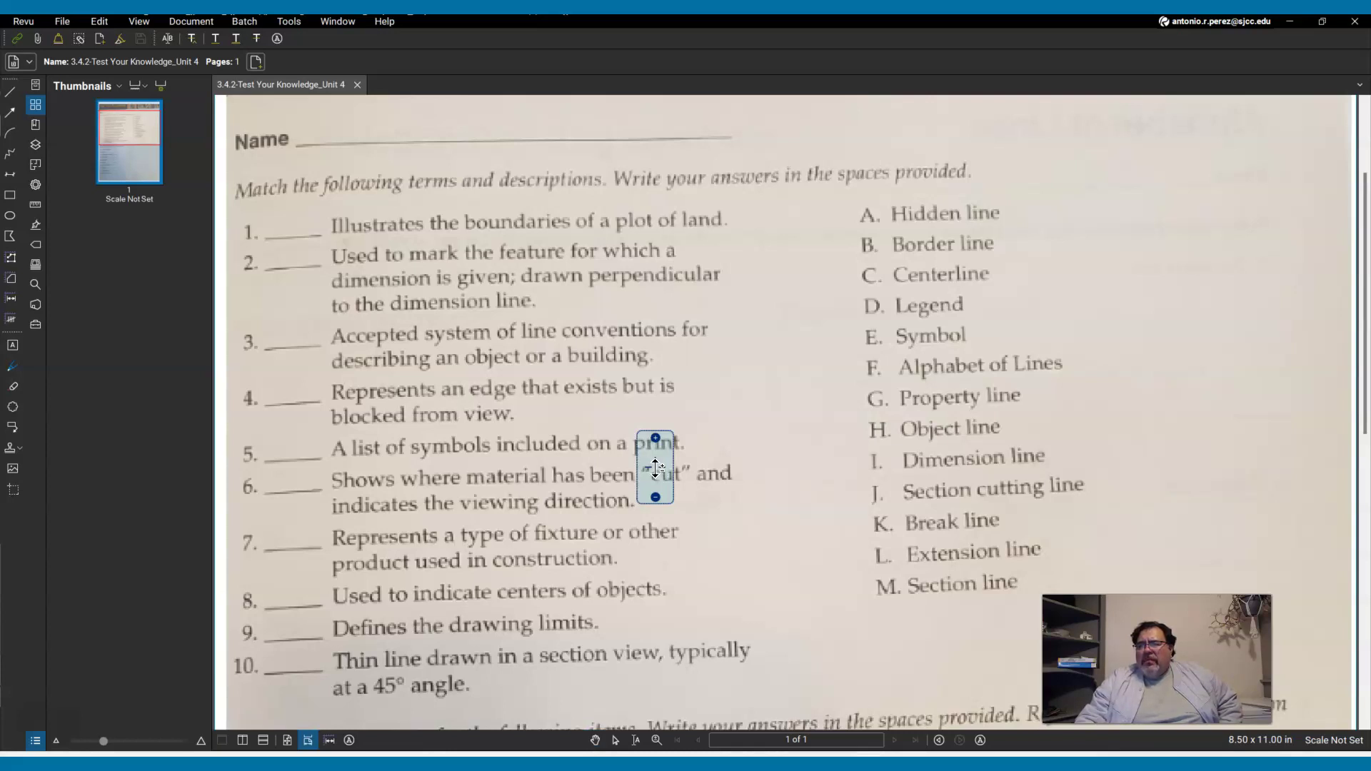
scroll(656, 468, up, 4)
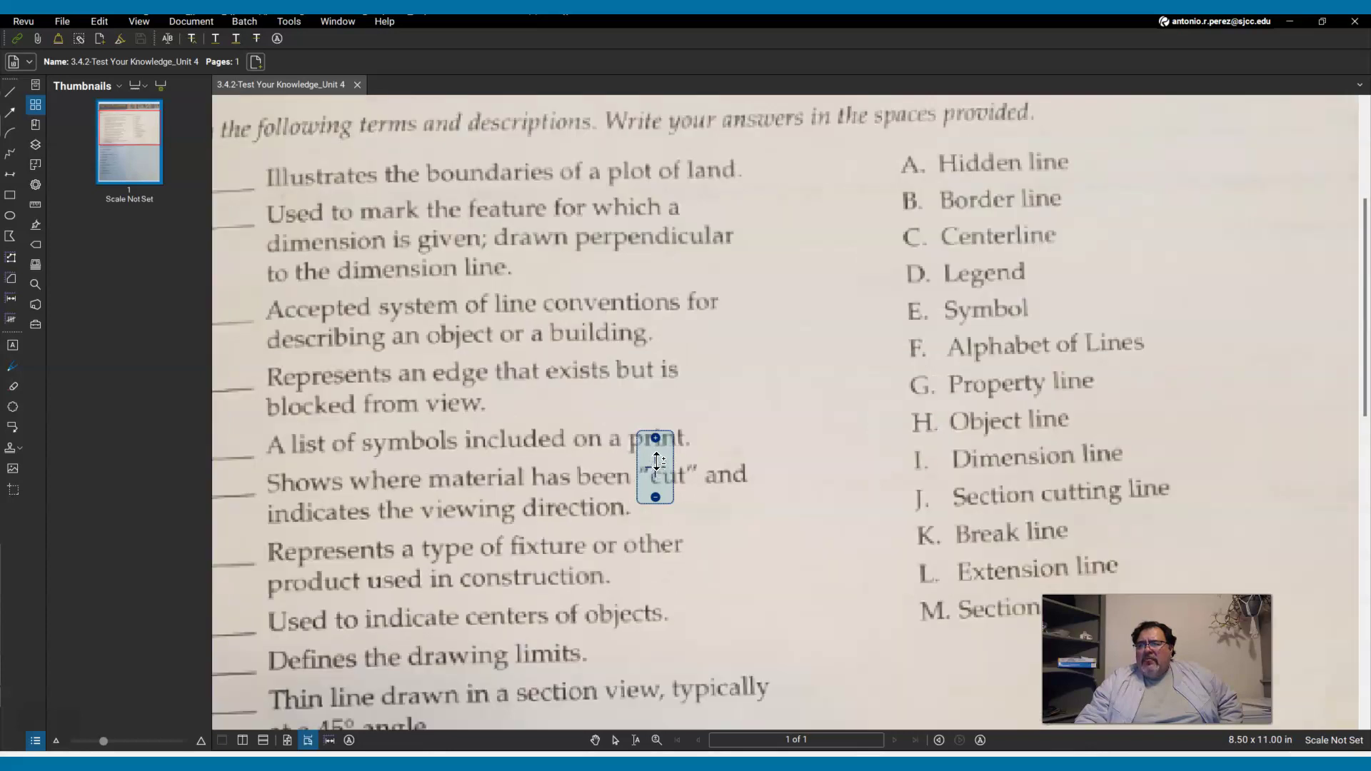
scroll(657, 468, down, 6)
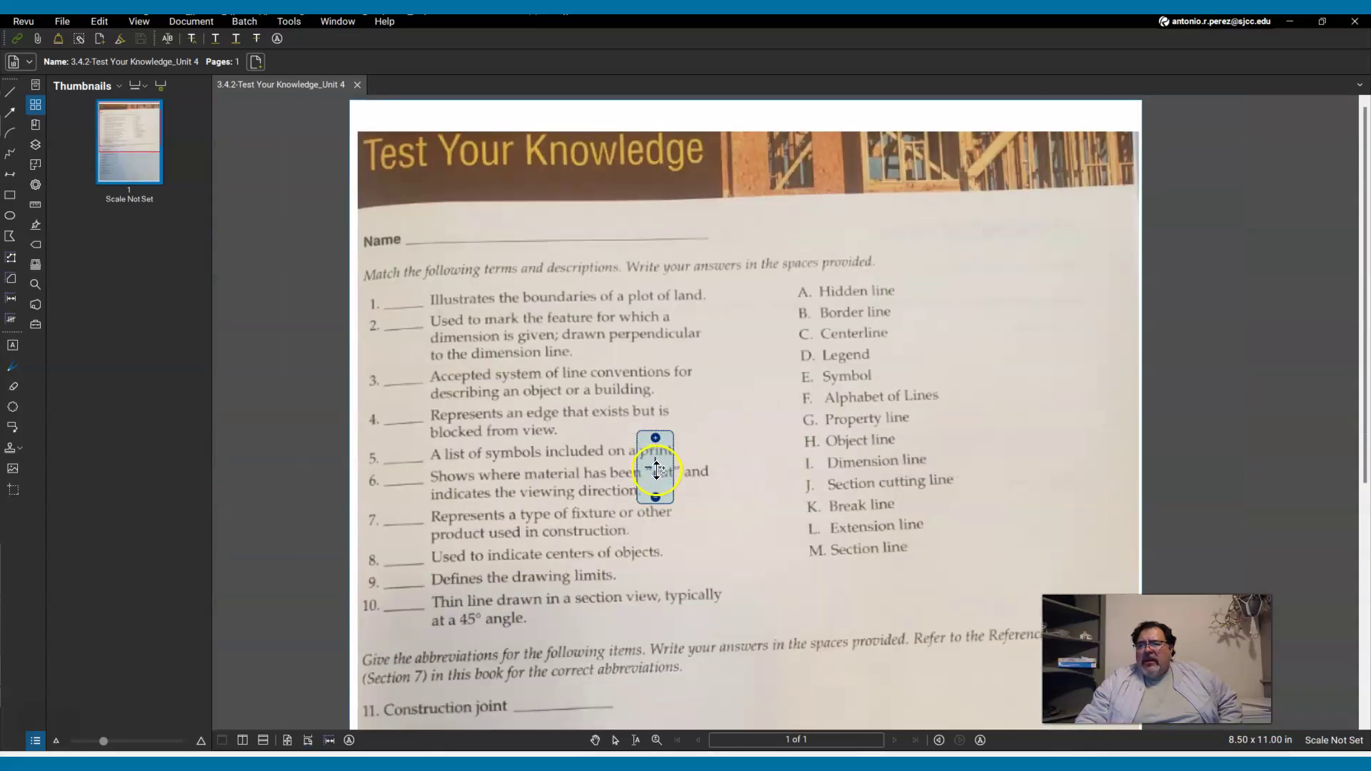
scroll(657, 468, down, 2)
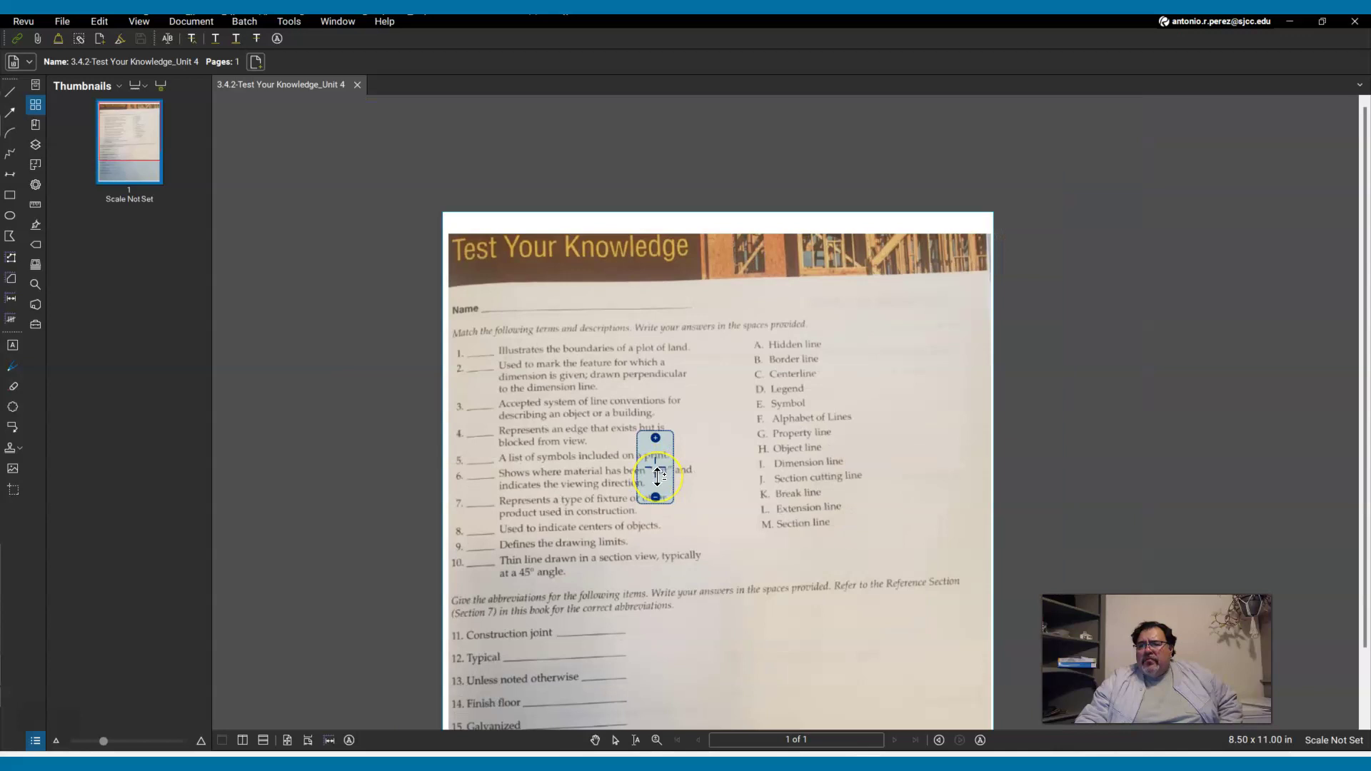
key(Escape)
Reposition the page to show the Name line at top and select the document tab.
click(631, 425)
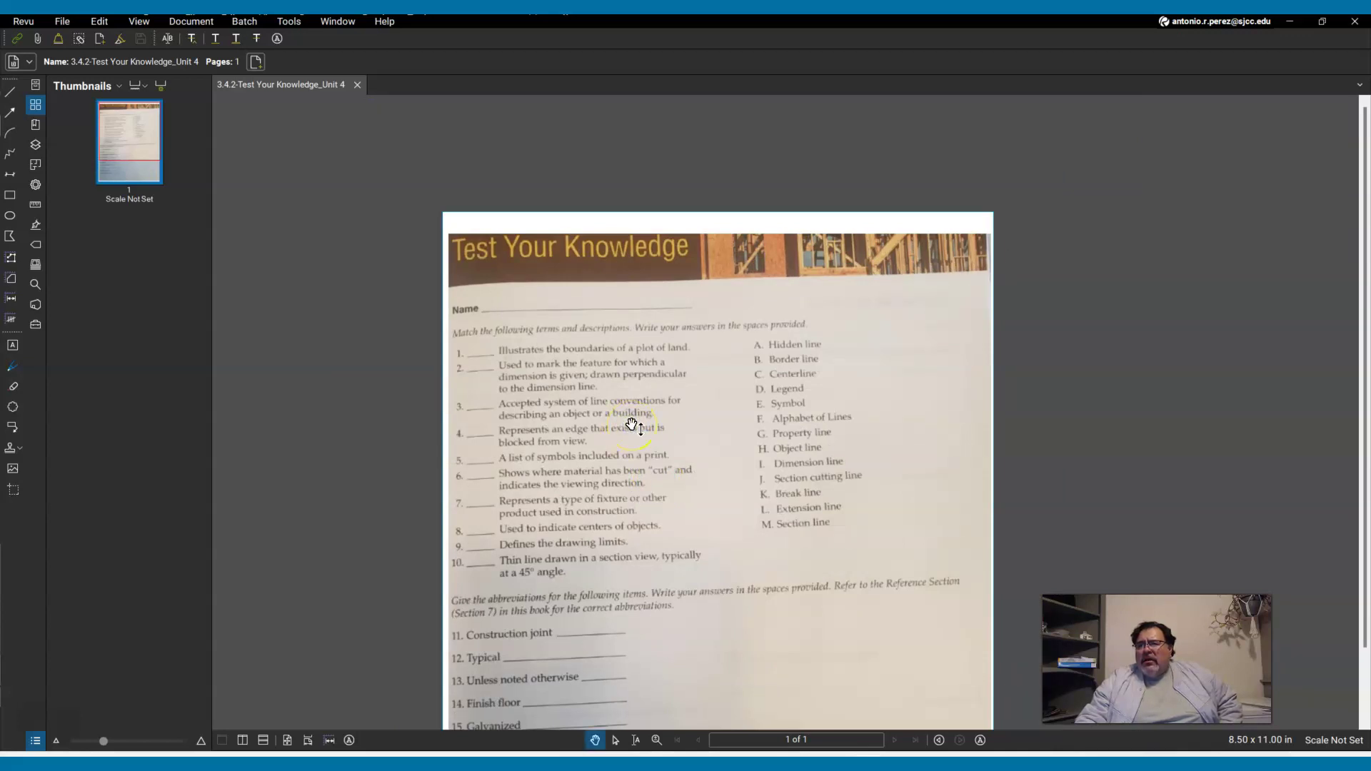
click(642, 448)
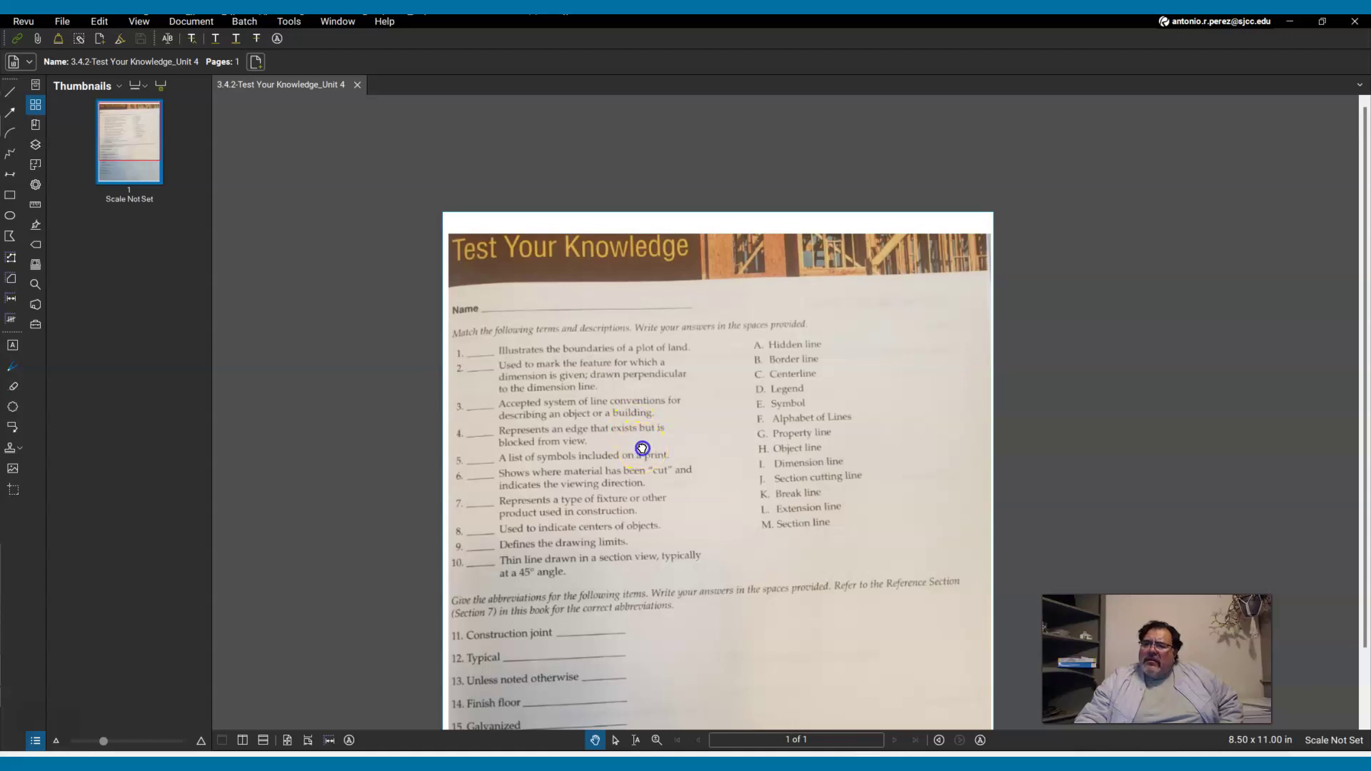
drag(642, 448, 583, 310)
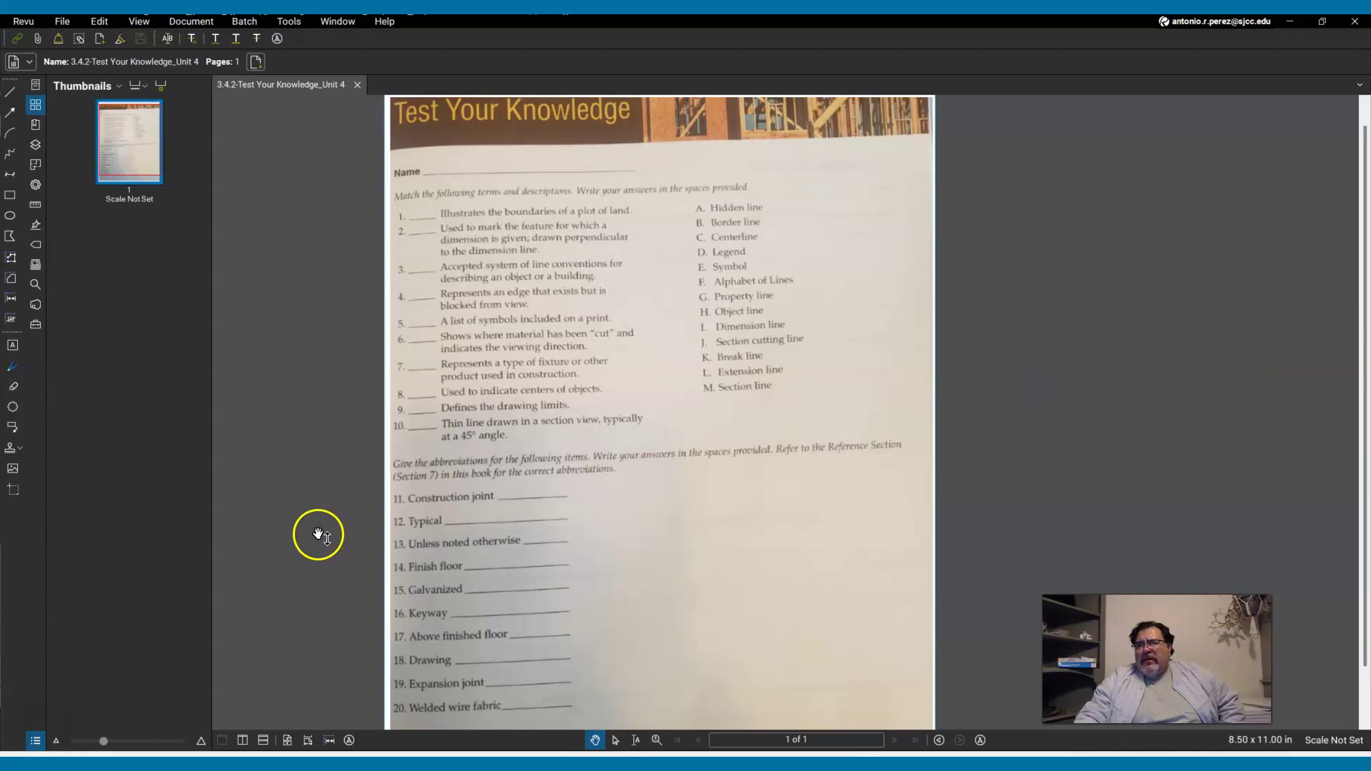
scroll(563, 374, up, 5)
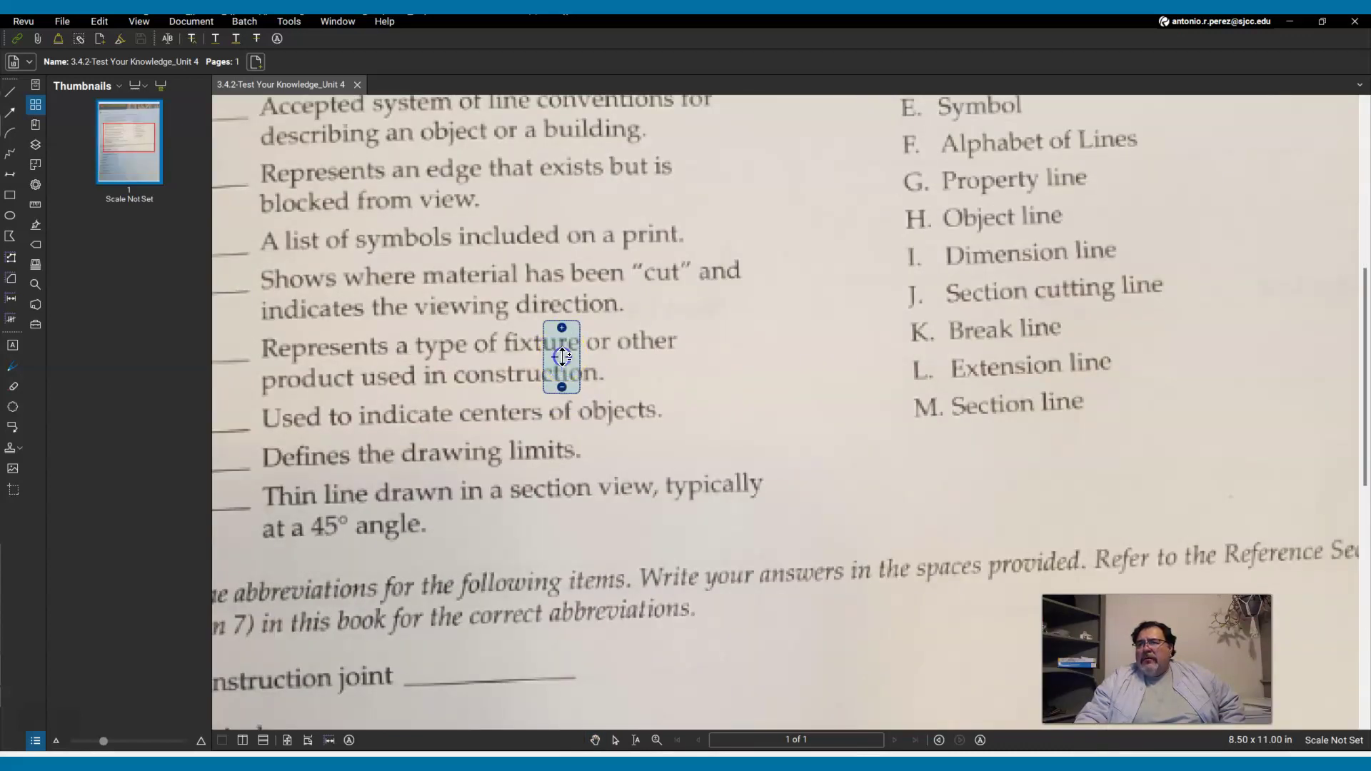
scroll(564, 354, down, 3)
drag(490, 277, 521, 481)
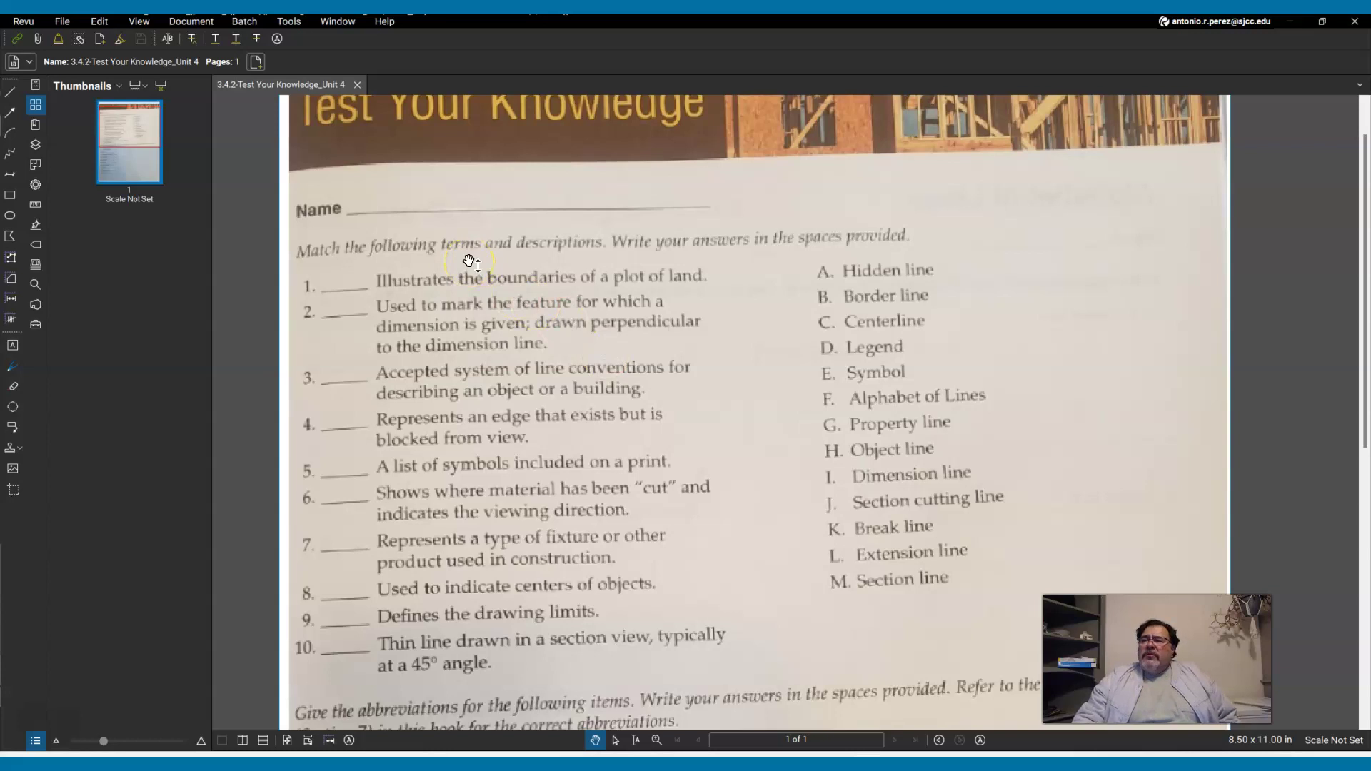
click(337, 87)
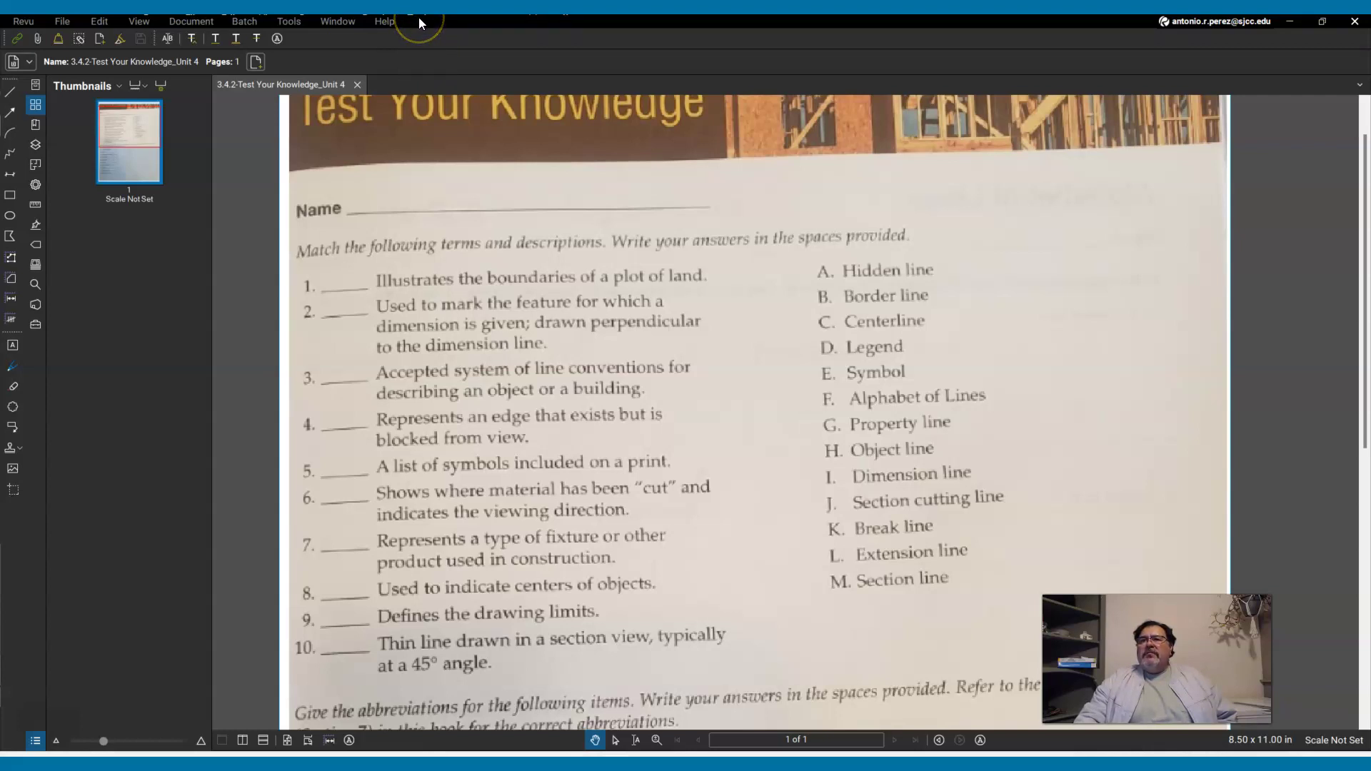
Browse the Revu and File menus on the way to the Edit menu.
click(23, 21)
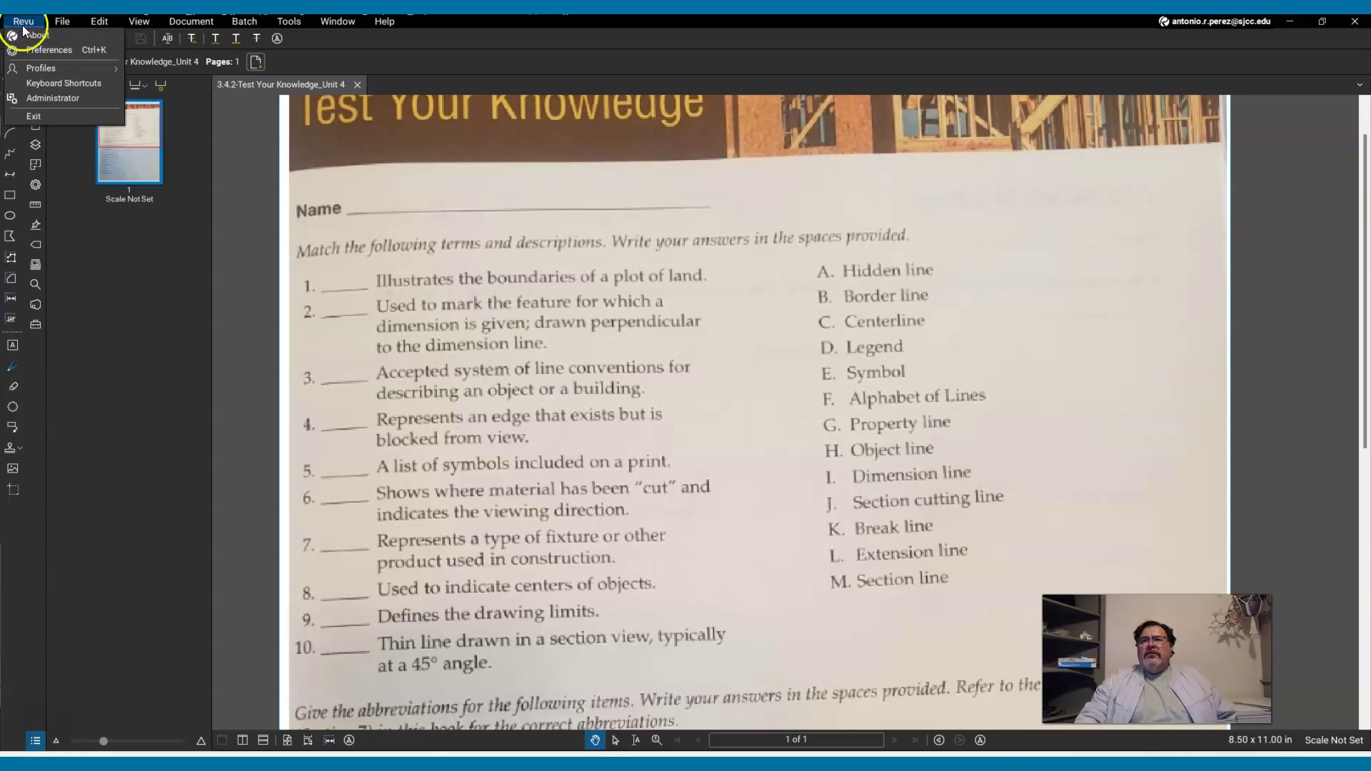
mouse_move(62, 23)
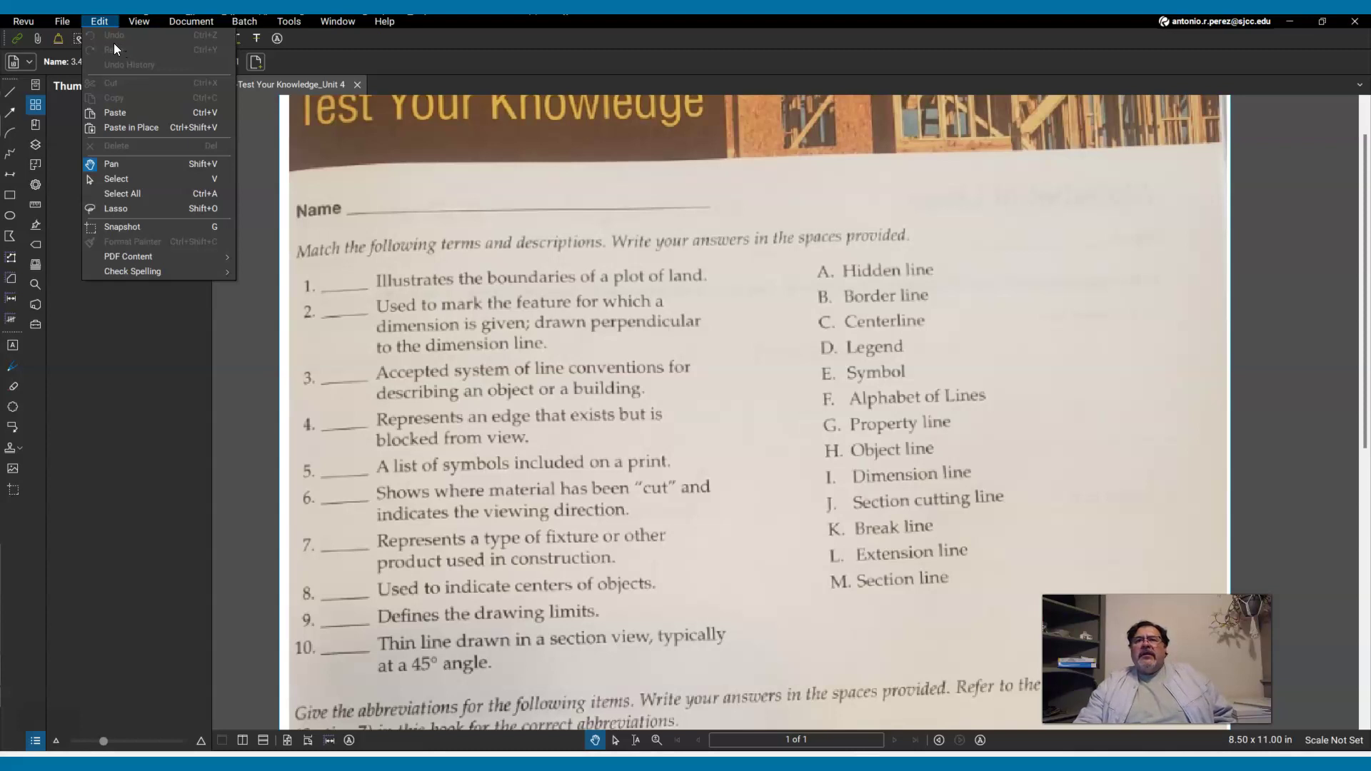
Look over the View menu's Split Horizontal and Rotate View options, then the Batch menu.
click(121, 42)
click(137, 21)
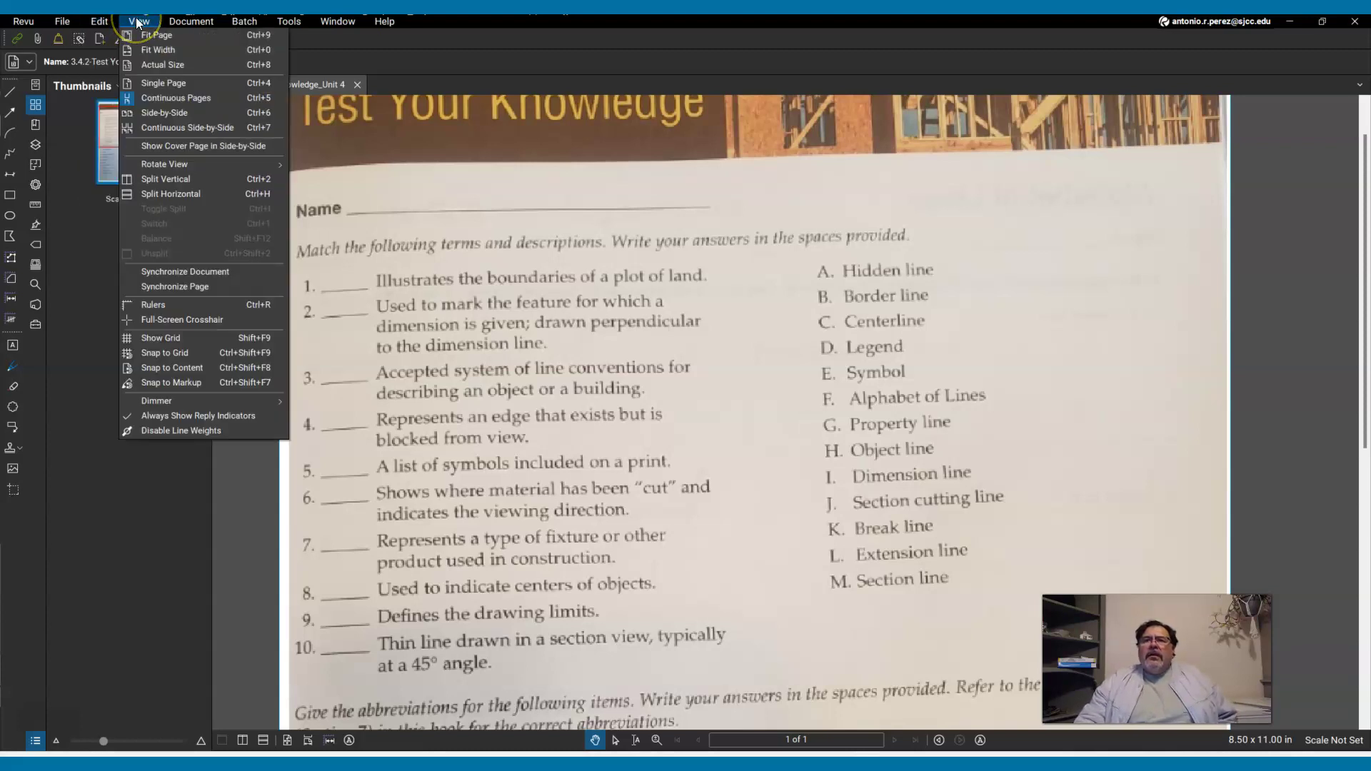
drag(143, 39, 182, 207)
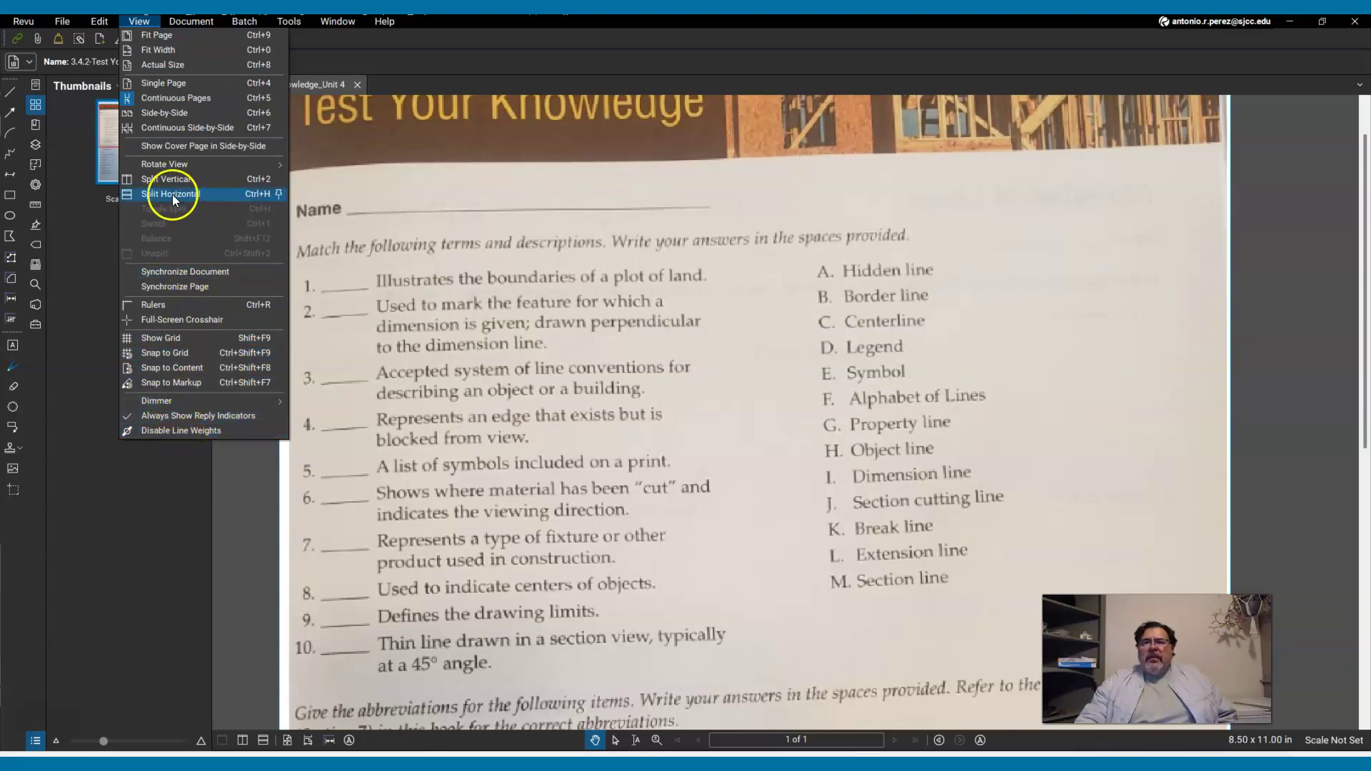
mouse_move(179, 166)
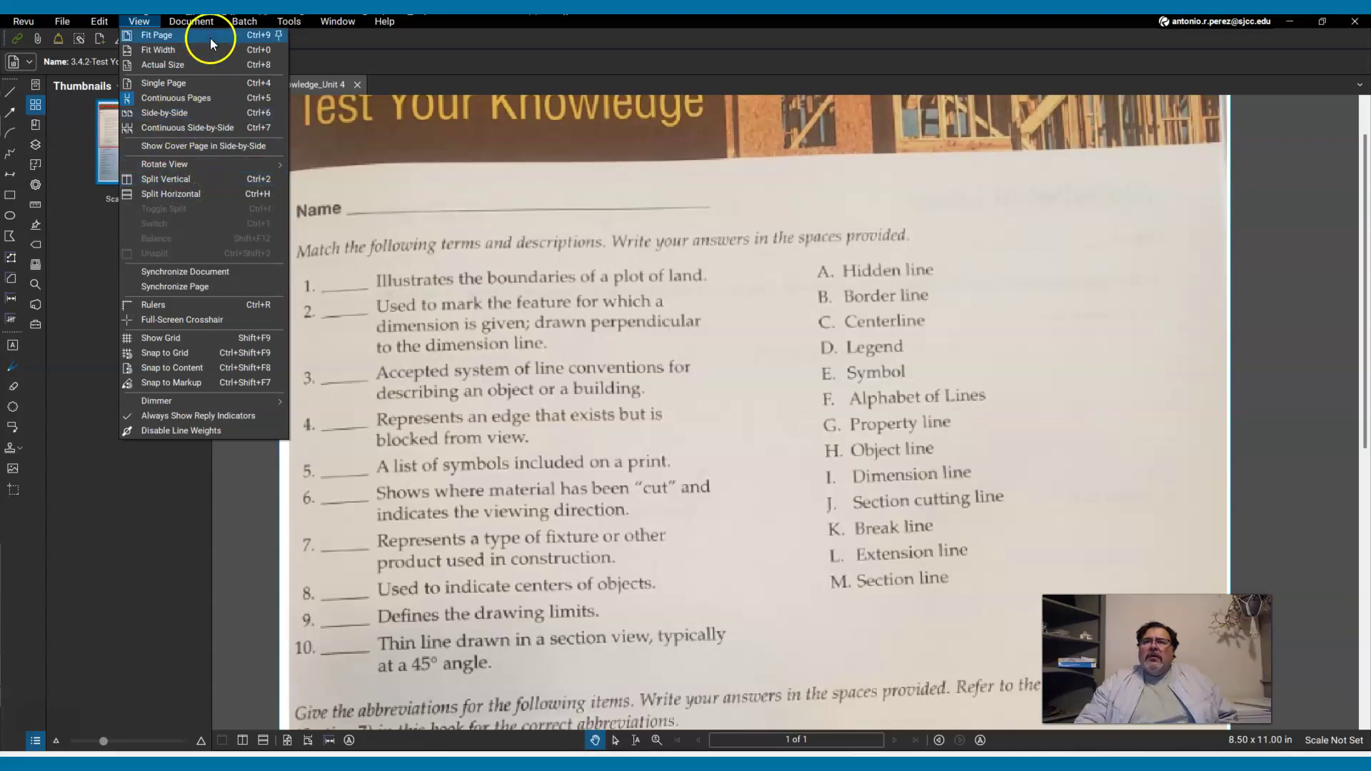
Show the Tools menu's Markup submenu with its Text Box and Typewriter tools.
mouse_move(235, 21)
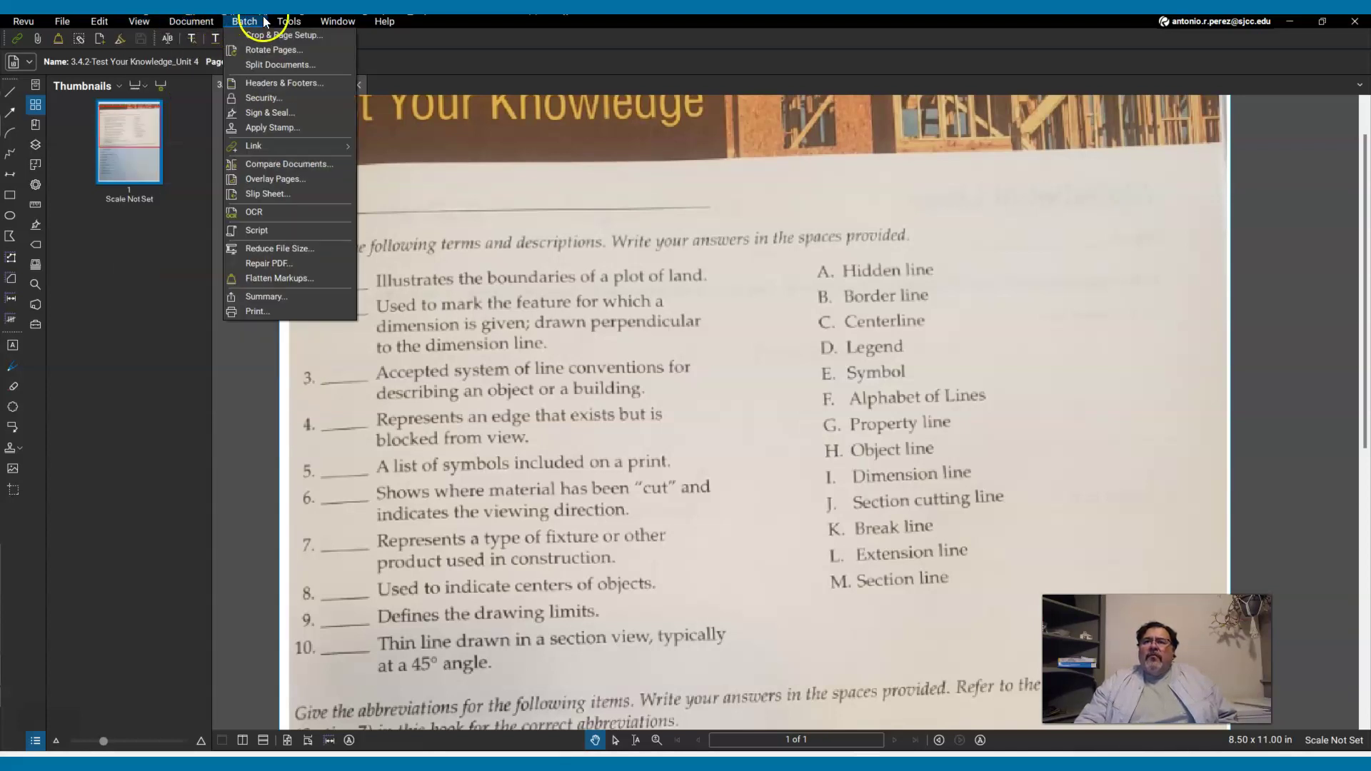
mouse_move(297, 31)
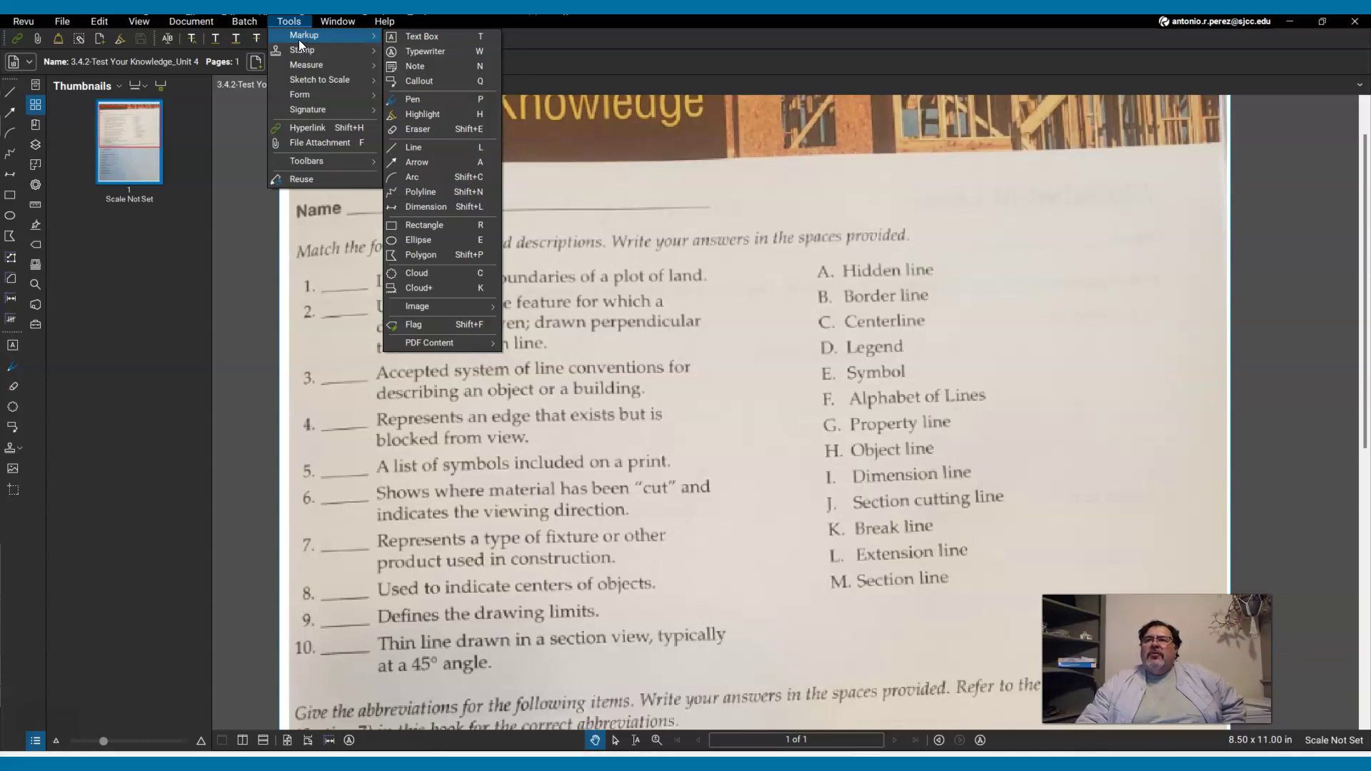
Point out the Typewriter markup tool, then dismiss the menus to show the full worksheet page.
click(319, 36)
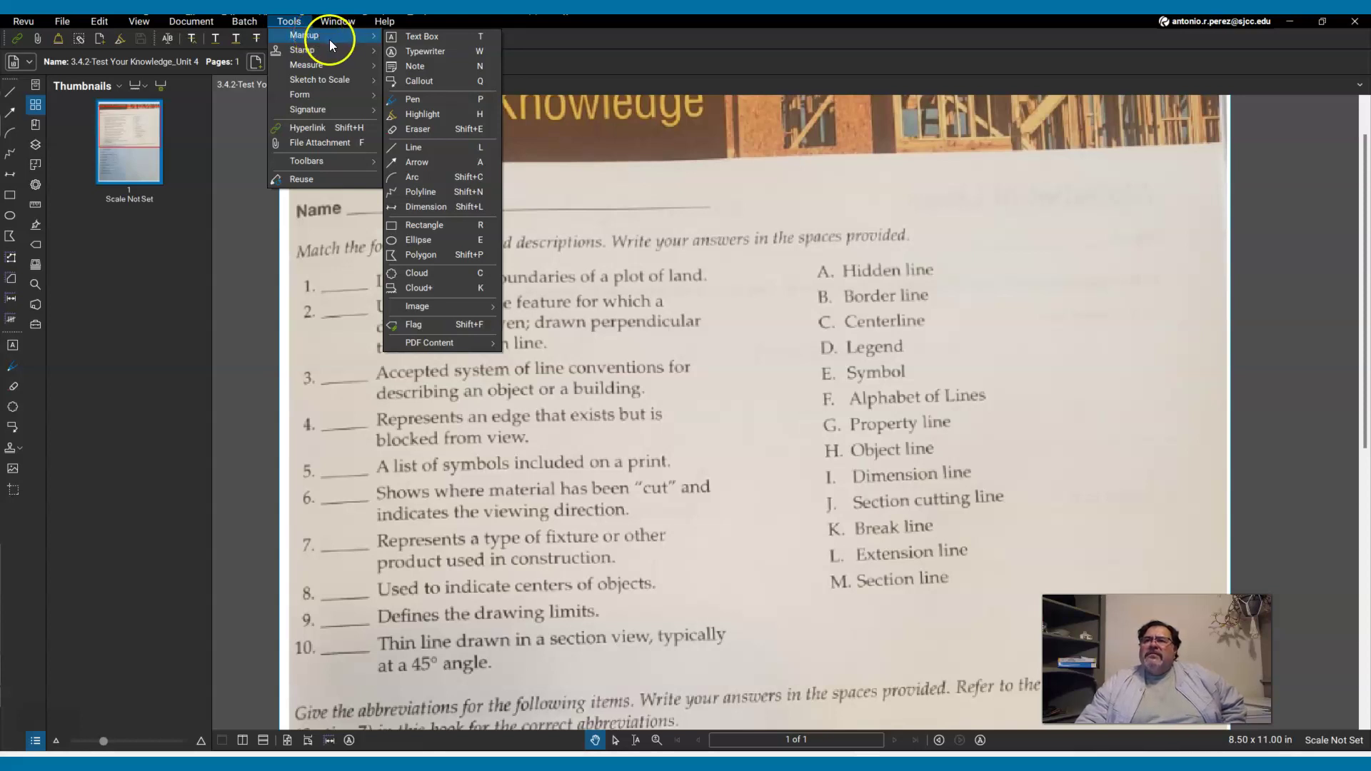
click(399, 52)
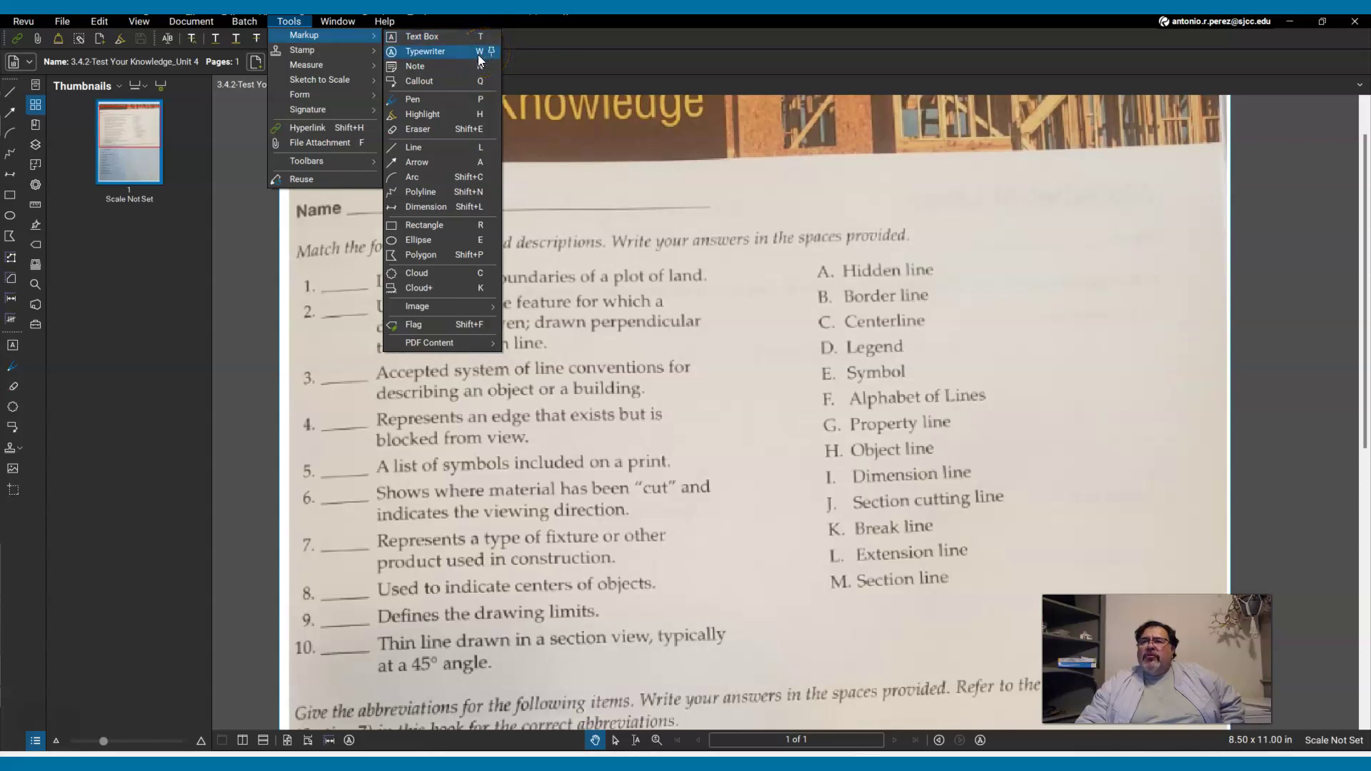
click(437, 60)
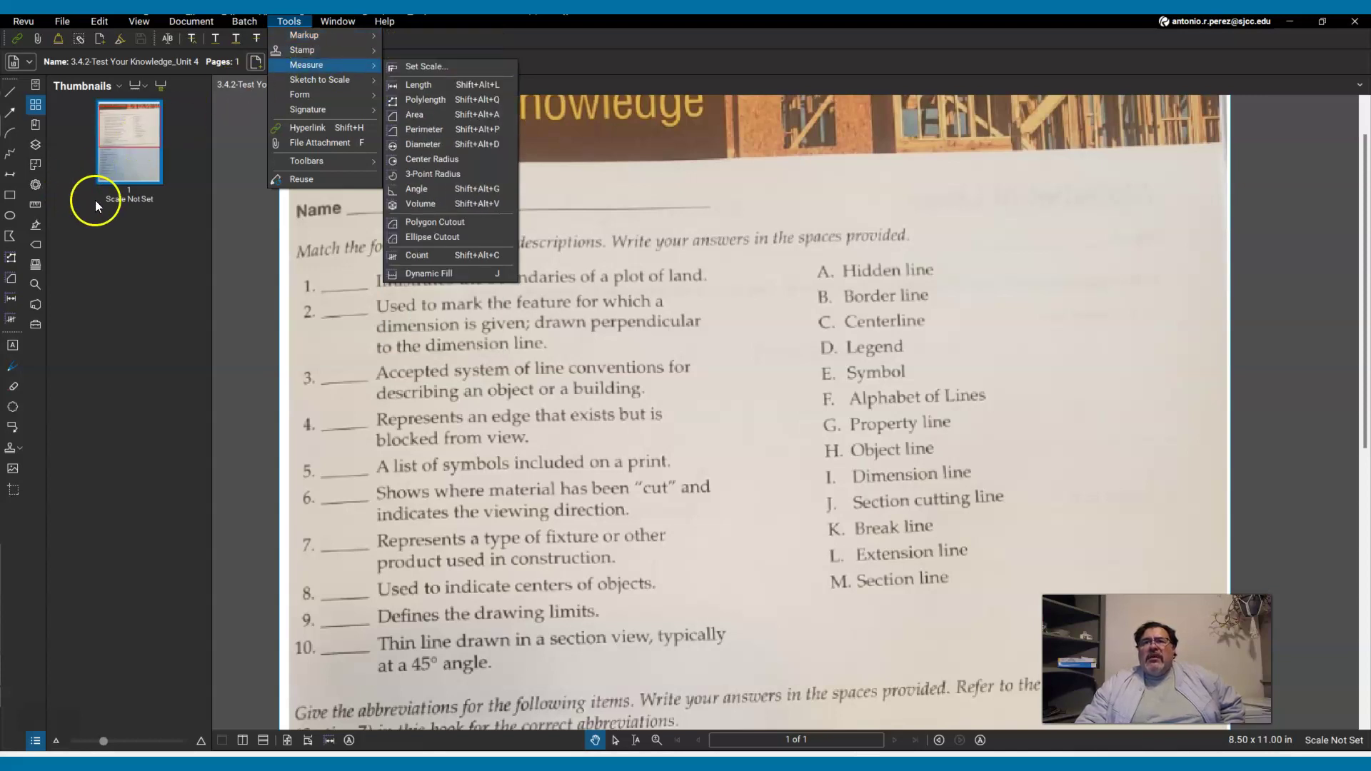
mouse_move(187, 23)
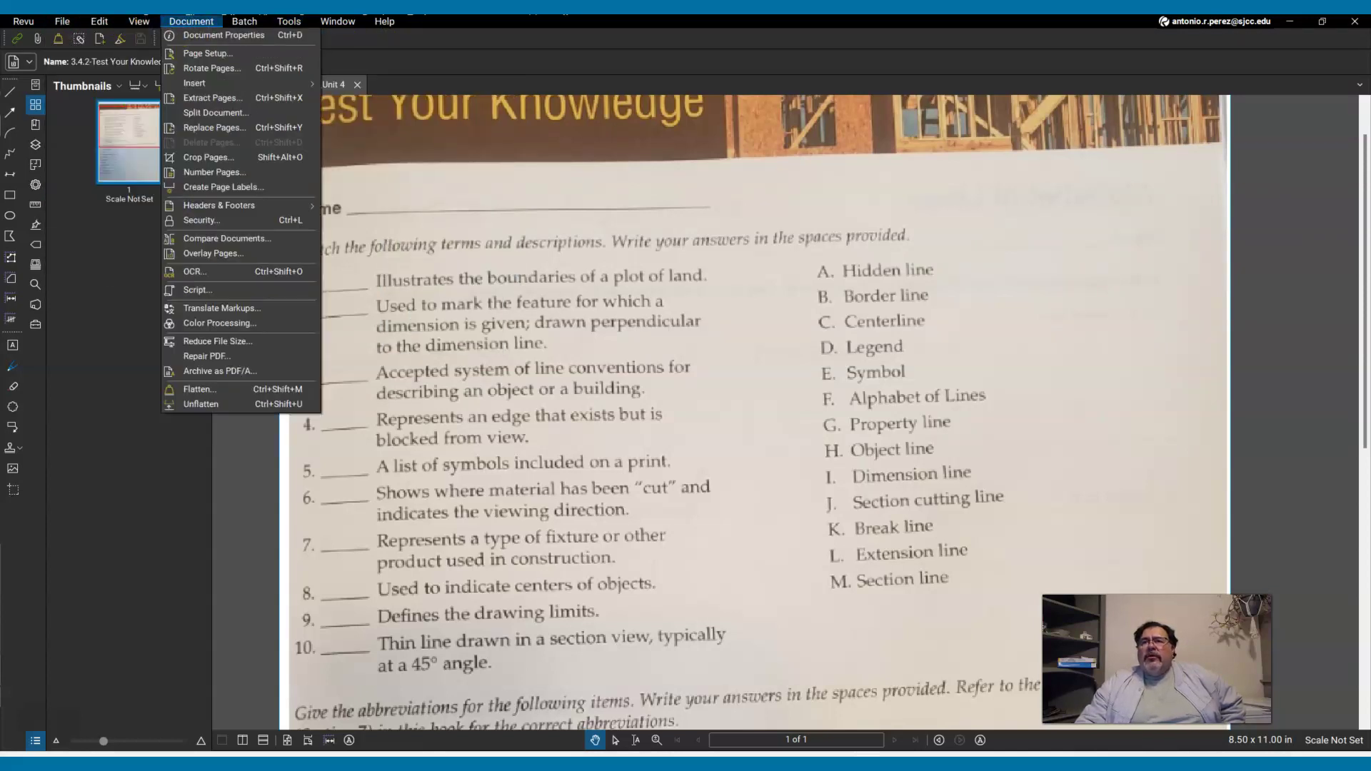
click(300, 26)
mouse_move(299, 39)
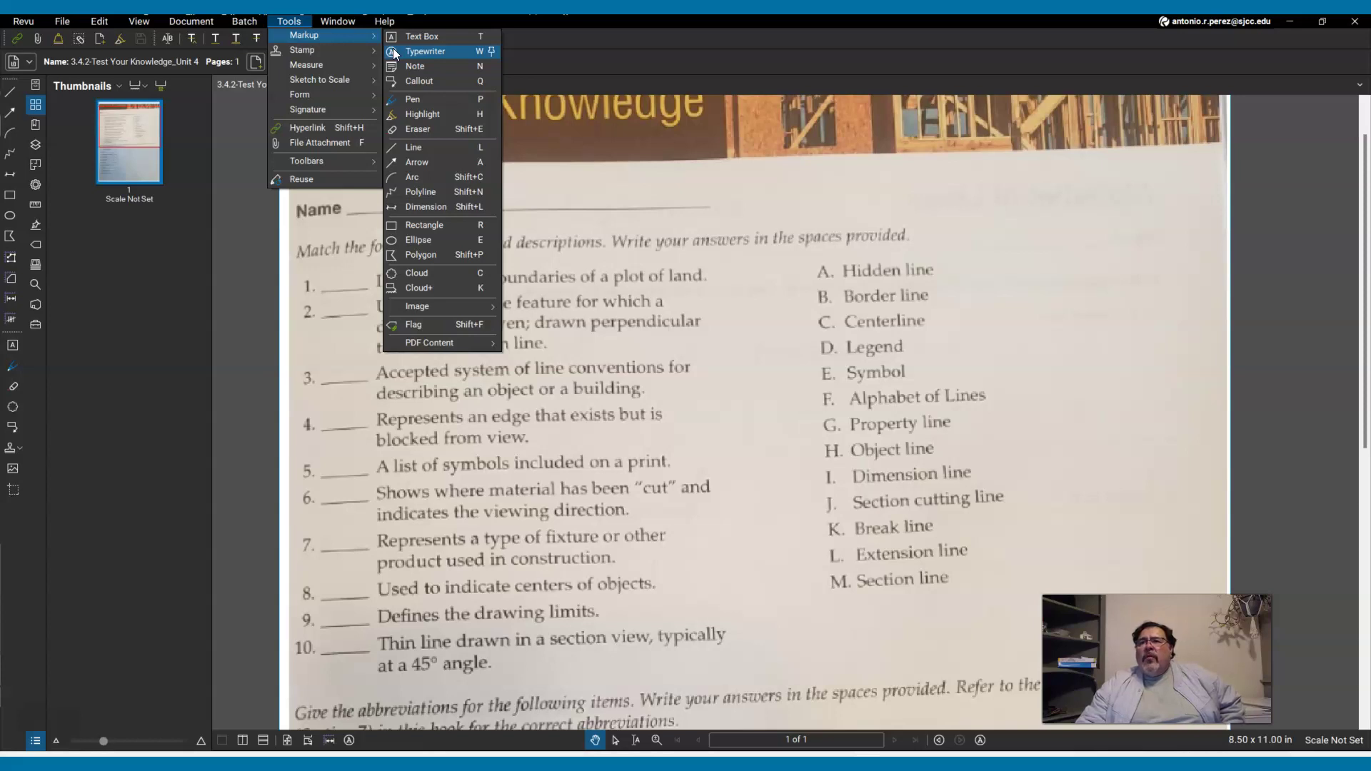
click(539, 196)
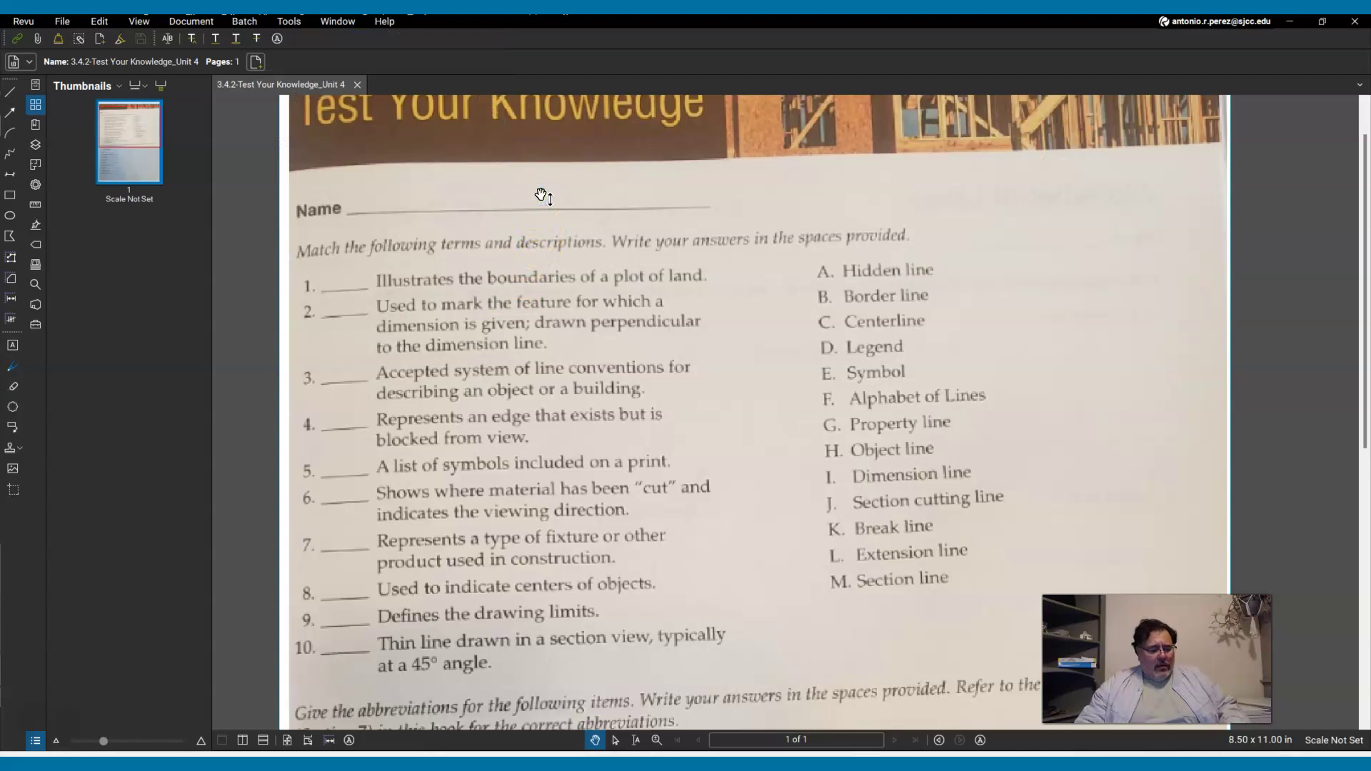
Choose the Typewriter tool and set its text colour to blue and border colour to 20% gray.
key(w)
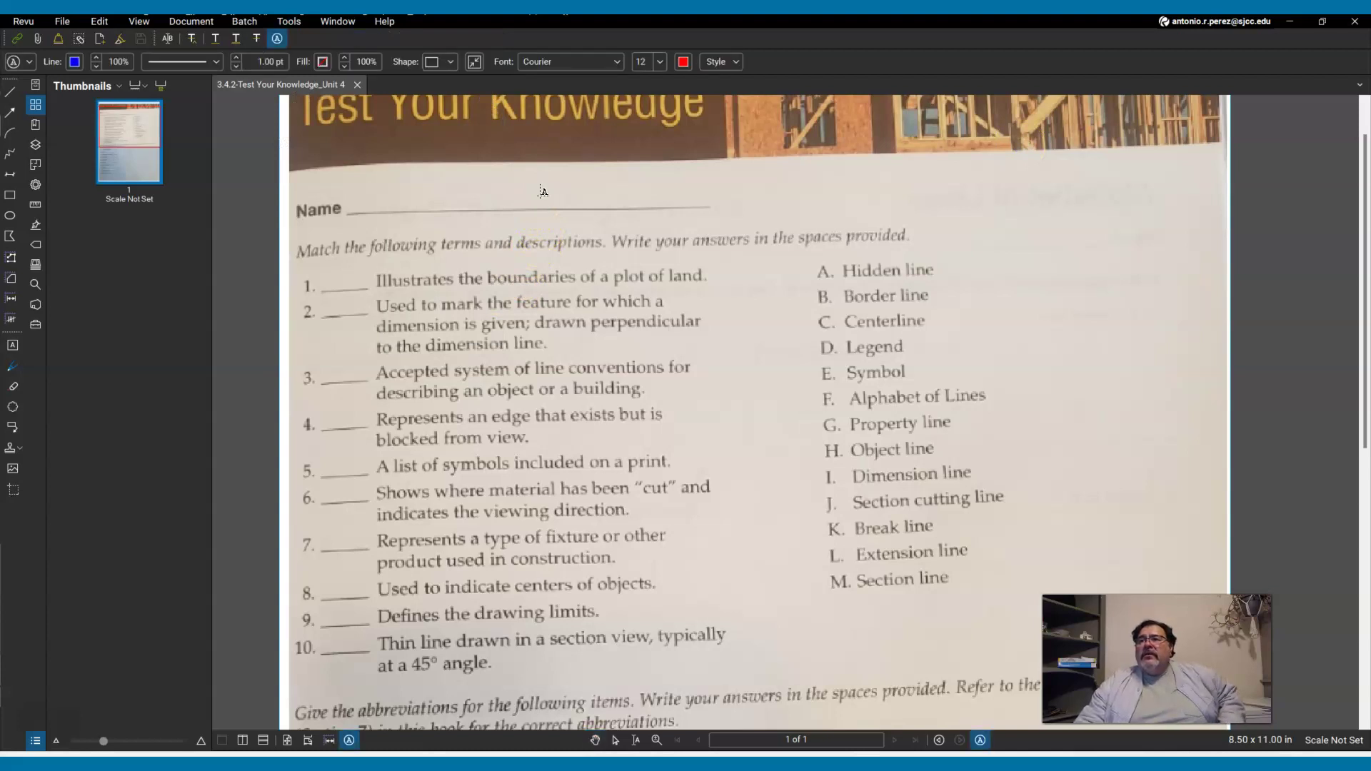
click(458, 209)
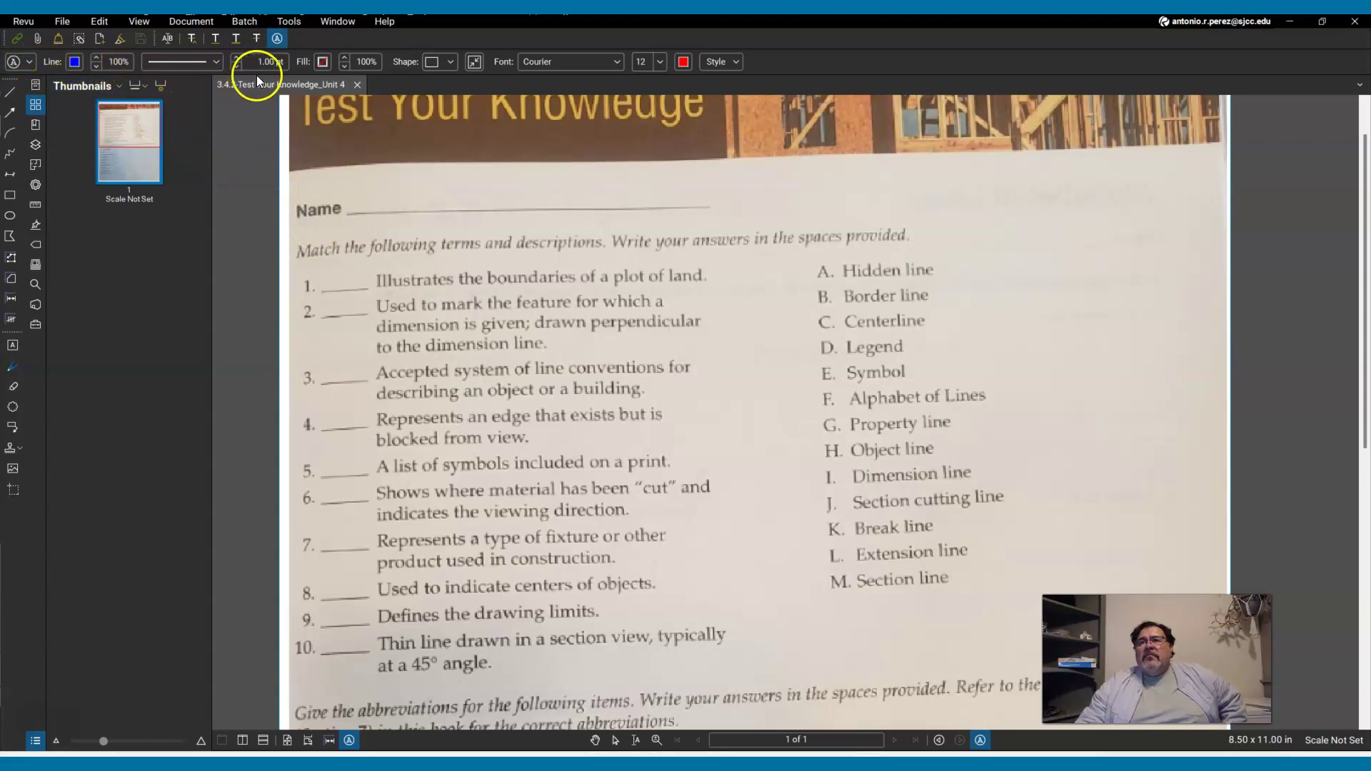
click(451, 64)
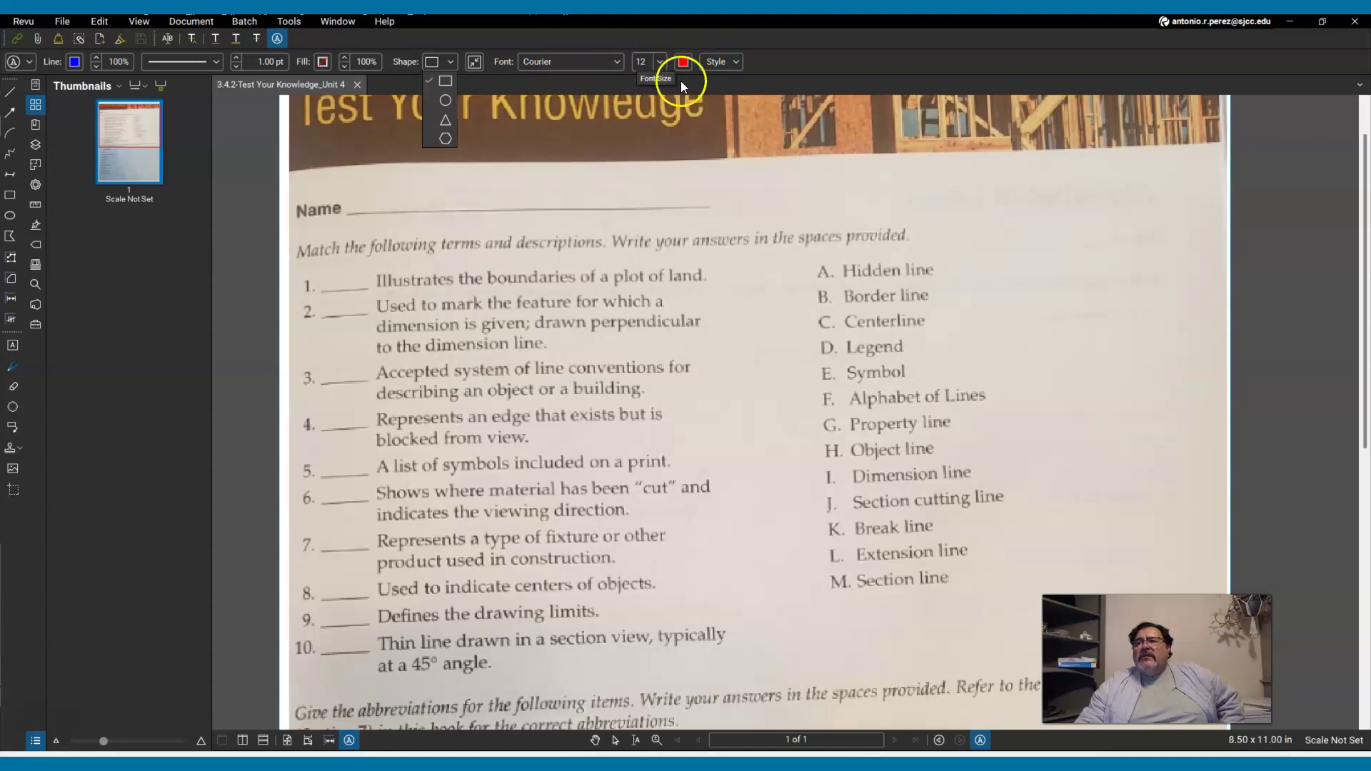
click(682, 62)
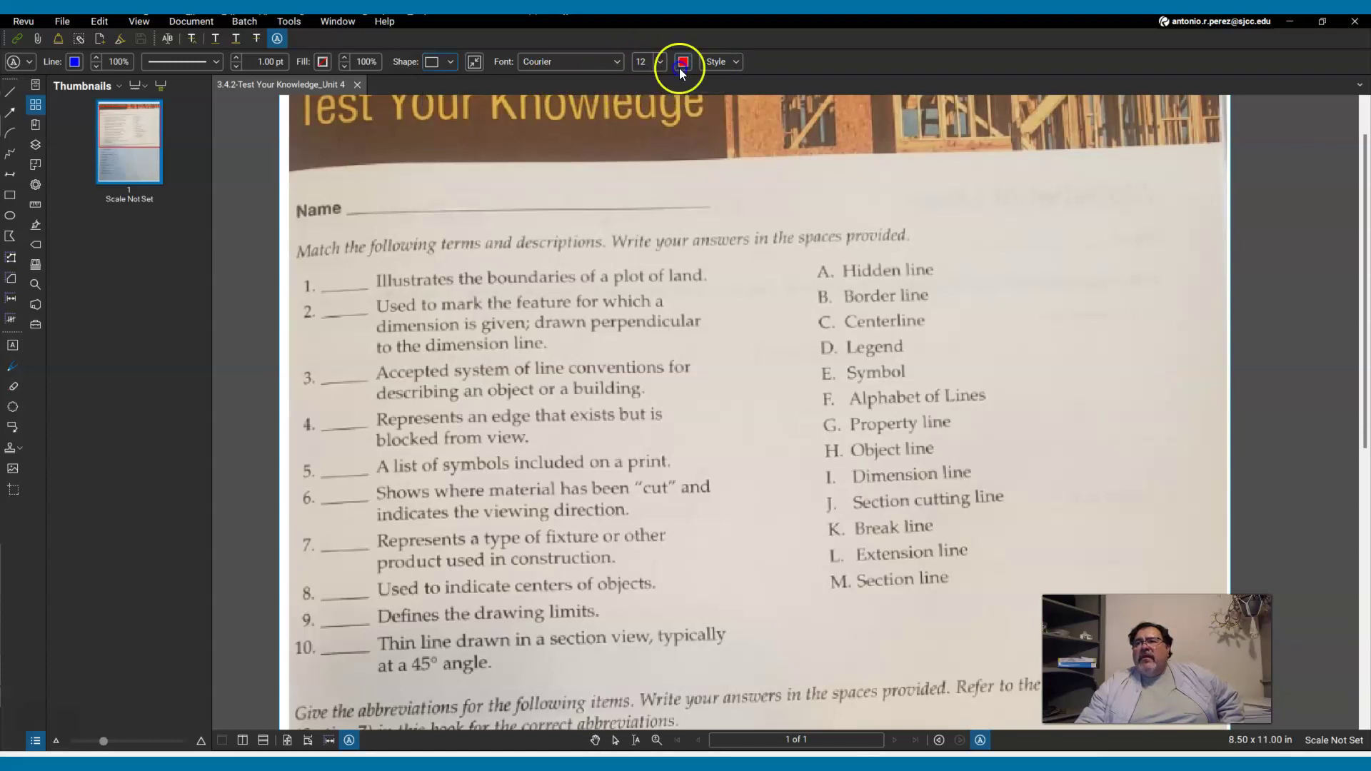
click(680, 63)
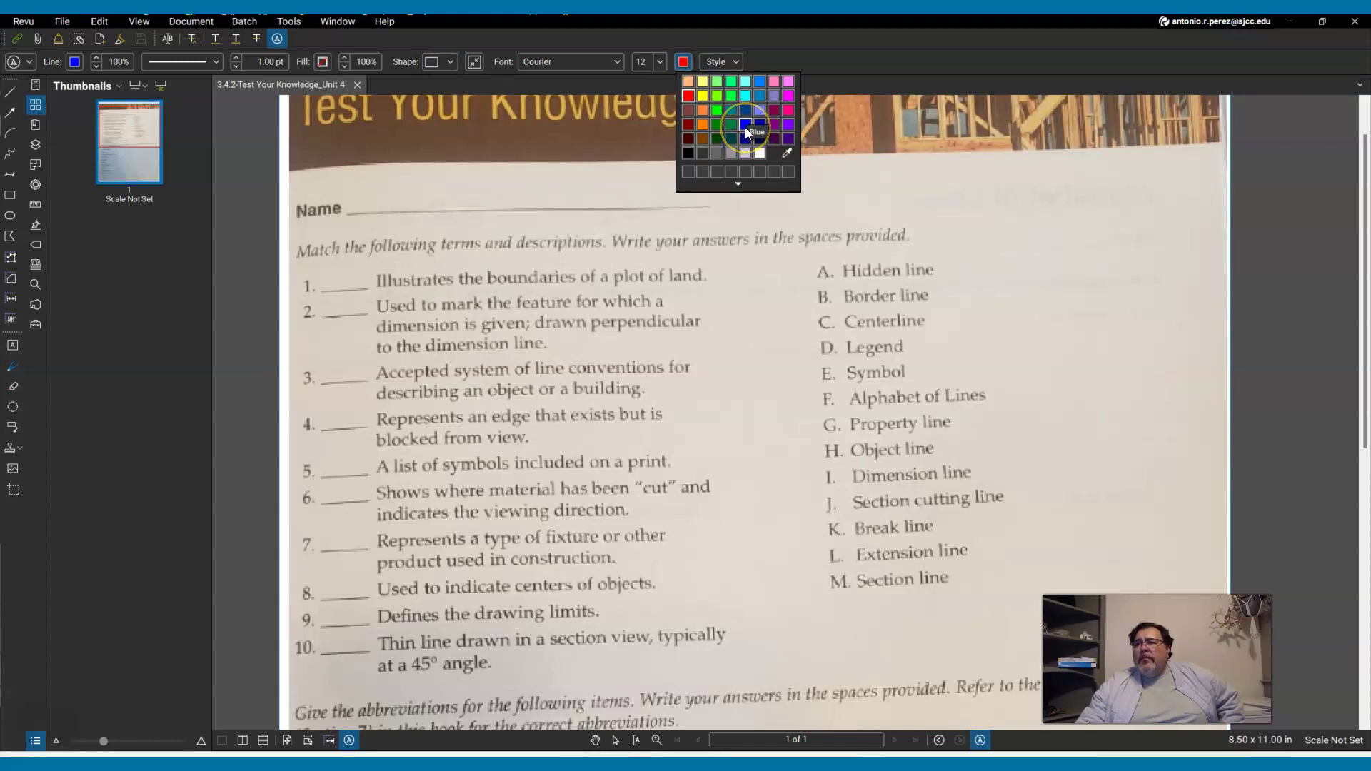
click(744, 128)
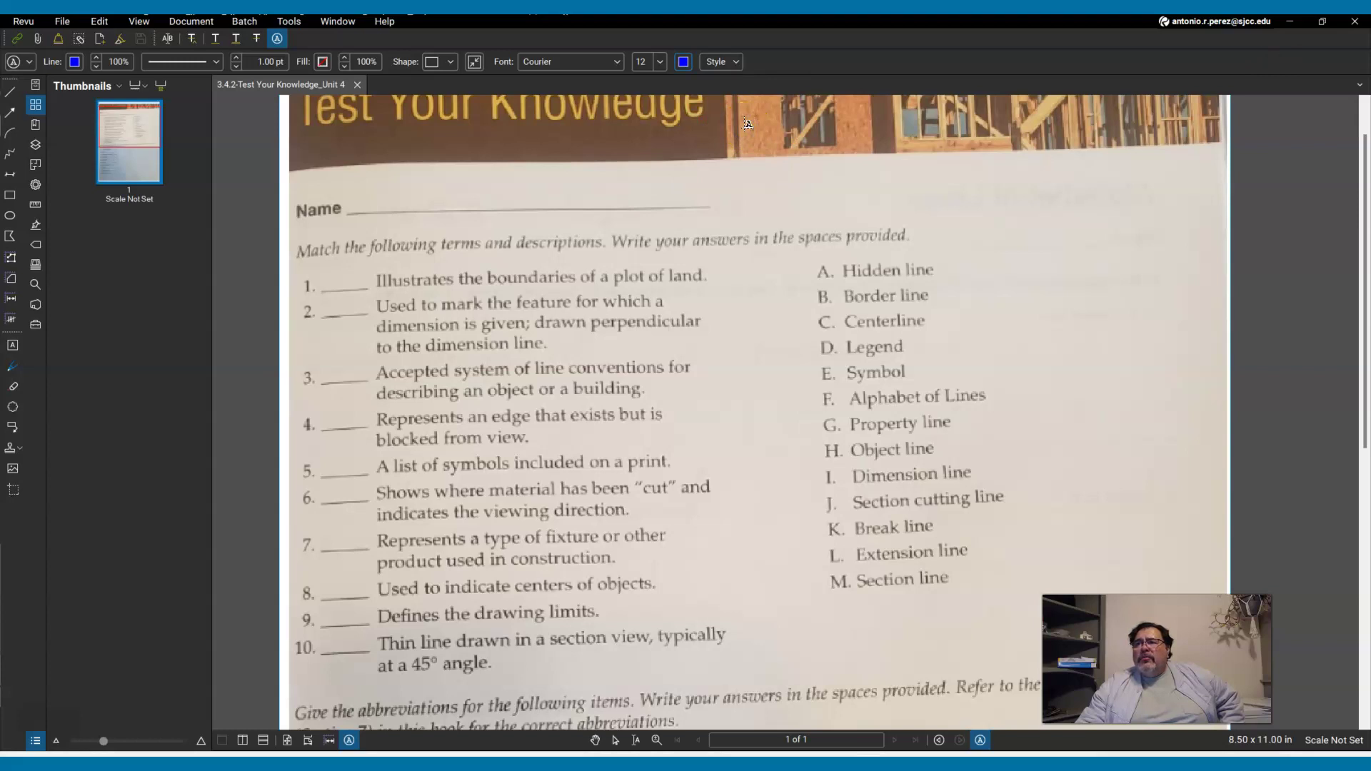
click(76, 64)
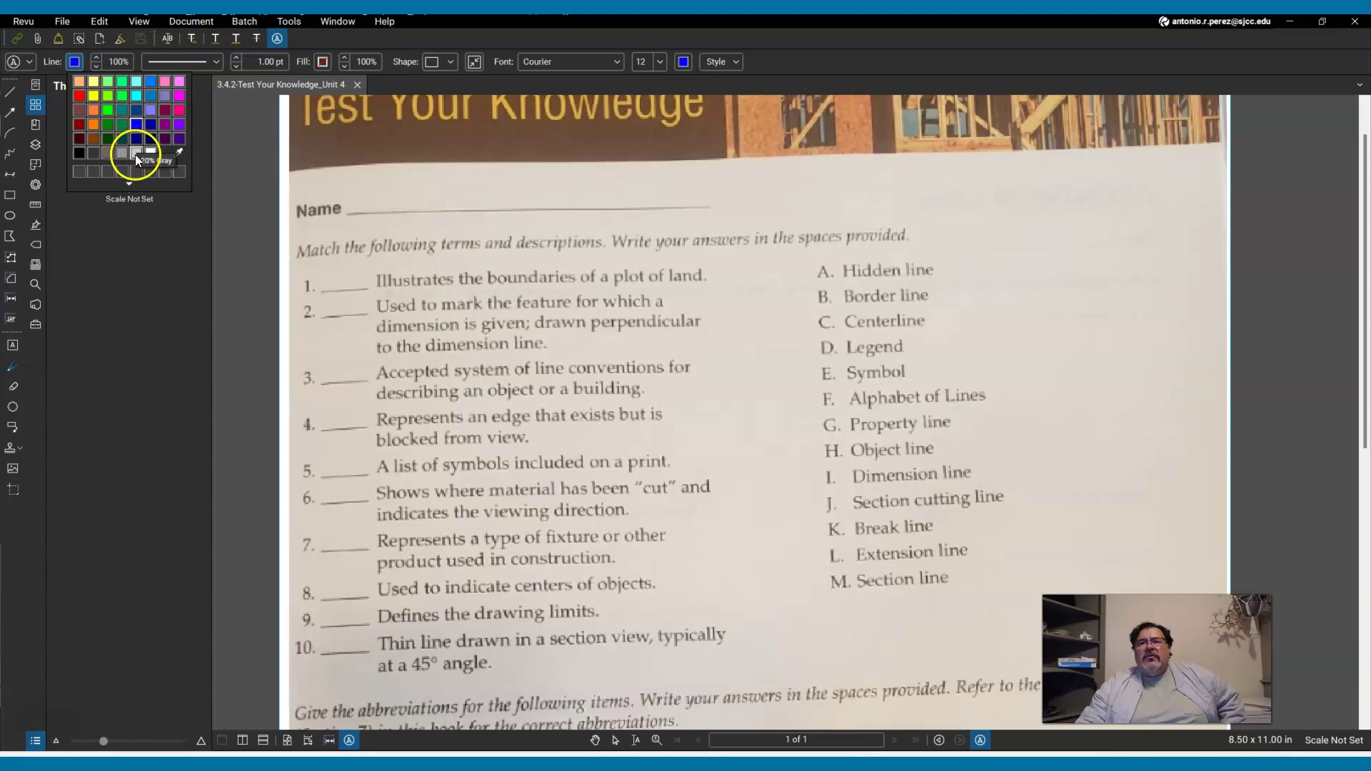
click(134, 154)
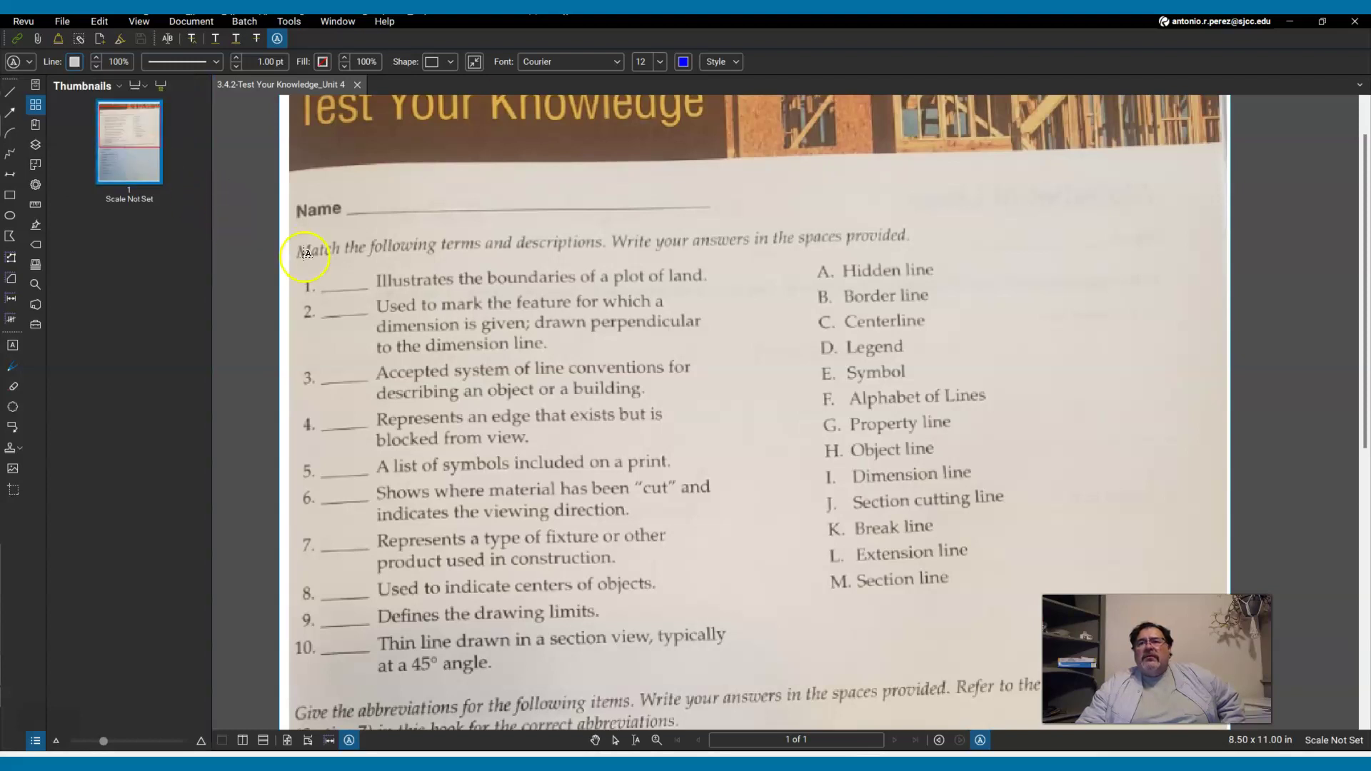
Type the answer 'G' in the blank beside question 1.
click(328, 288)
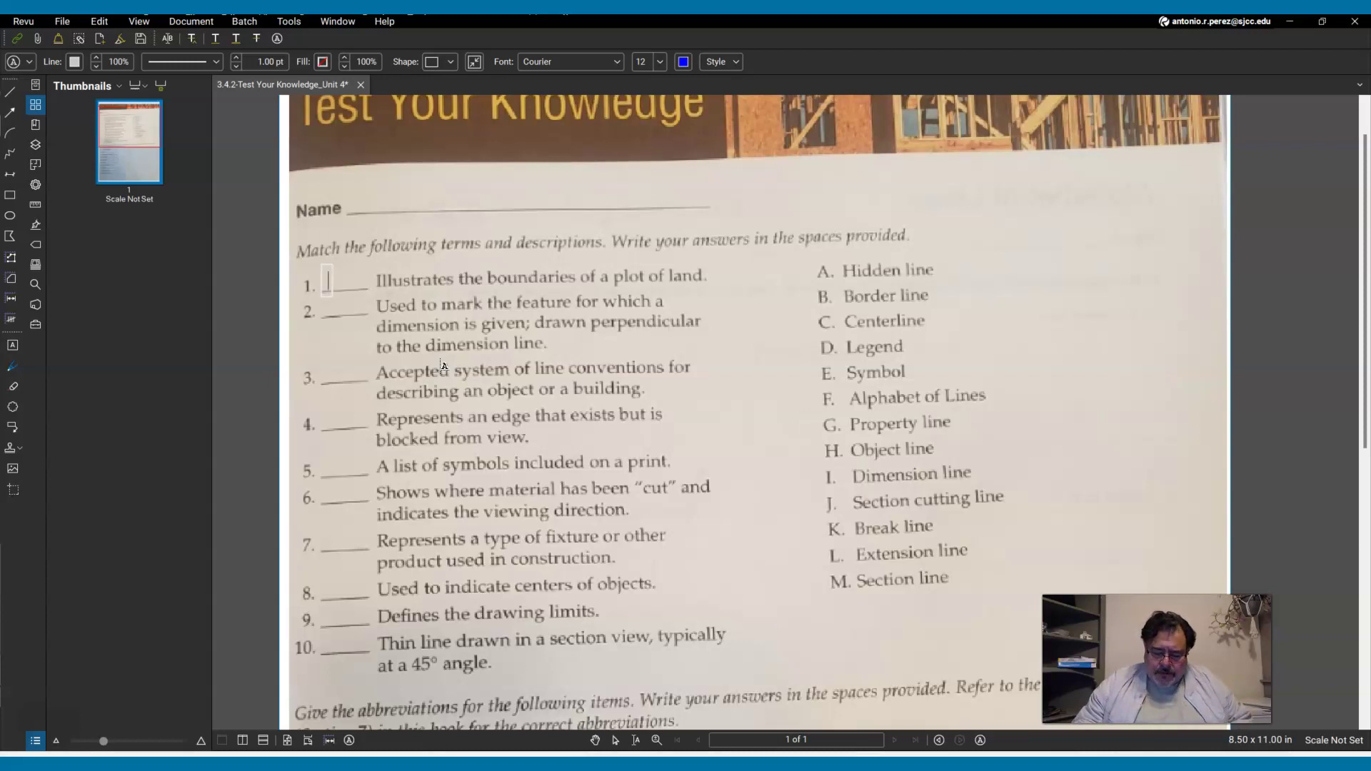
text(G)
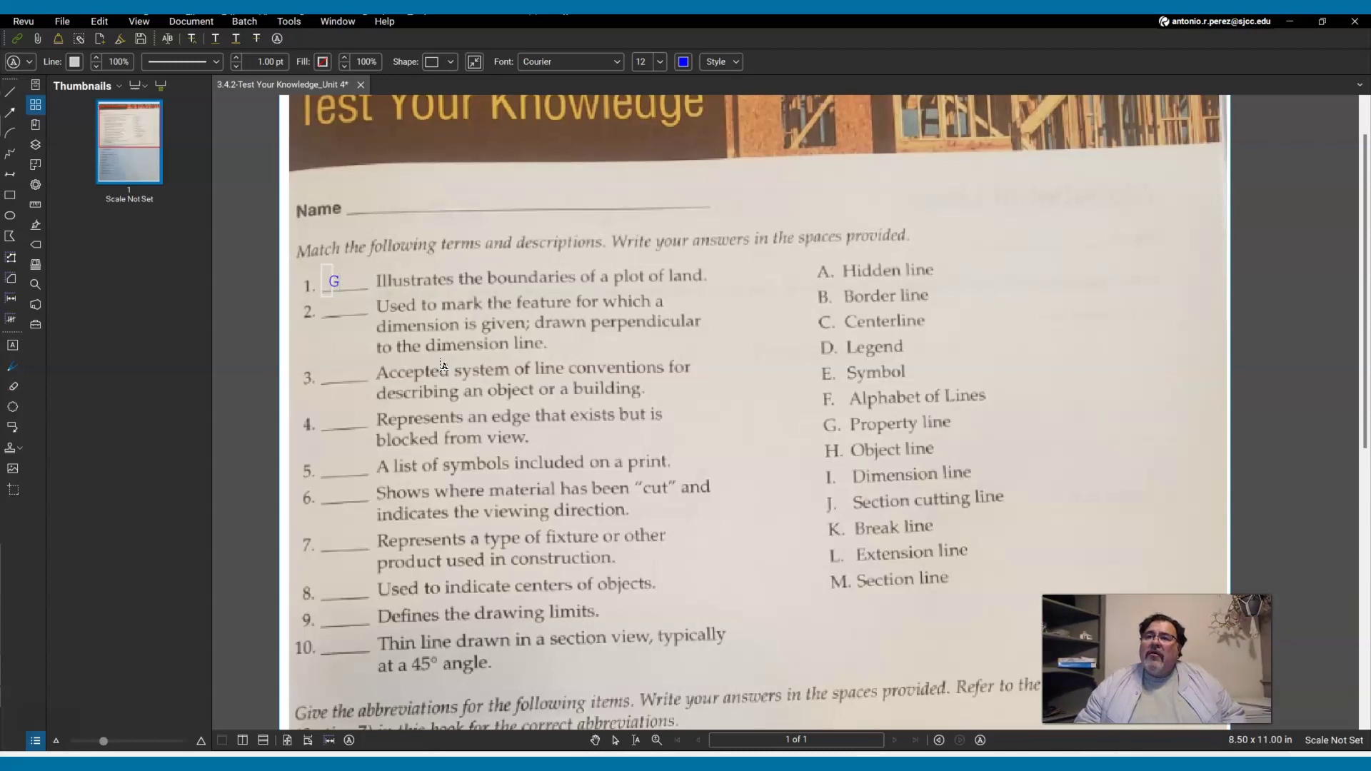
key(Escape)
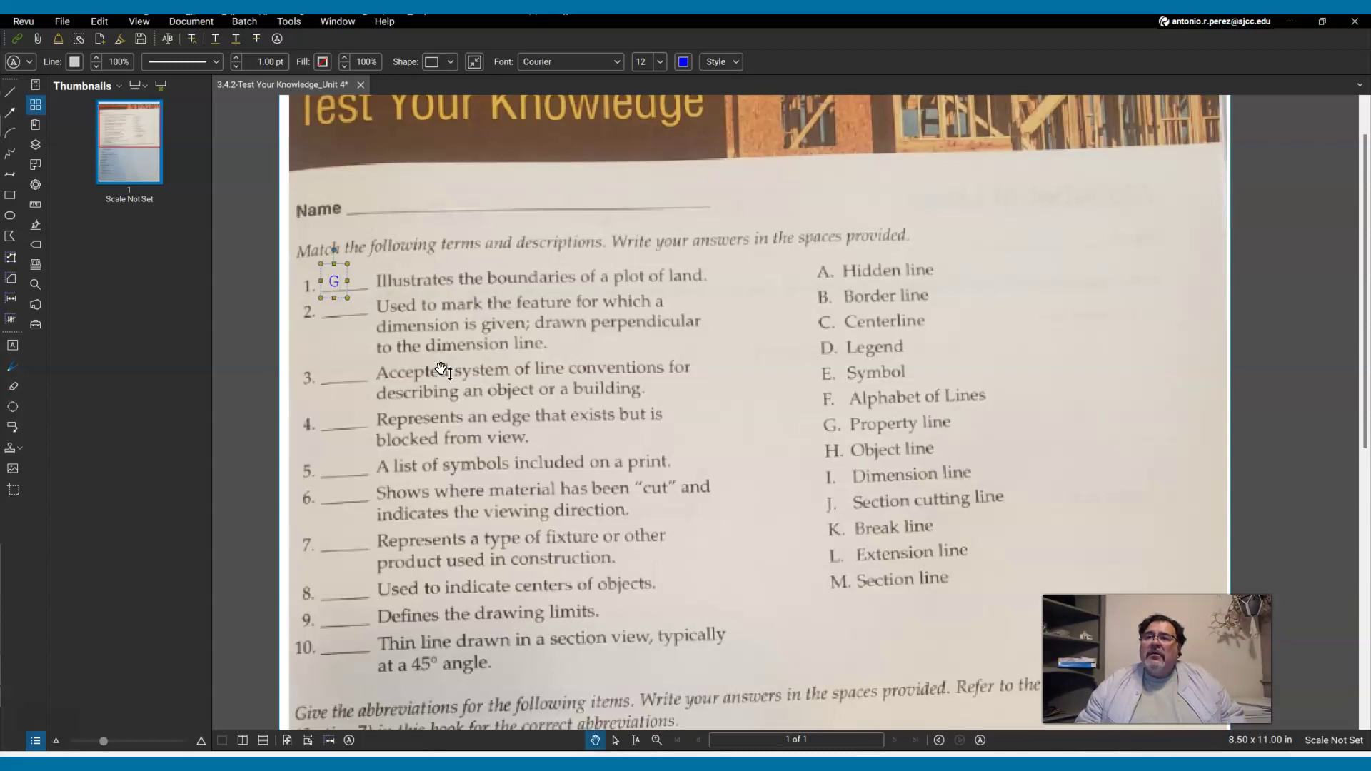
key(Escape)
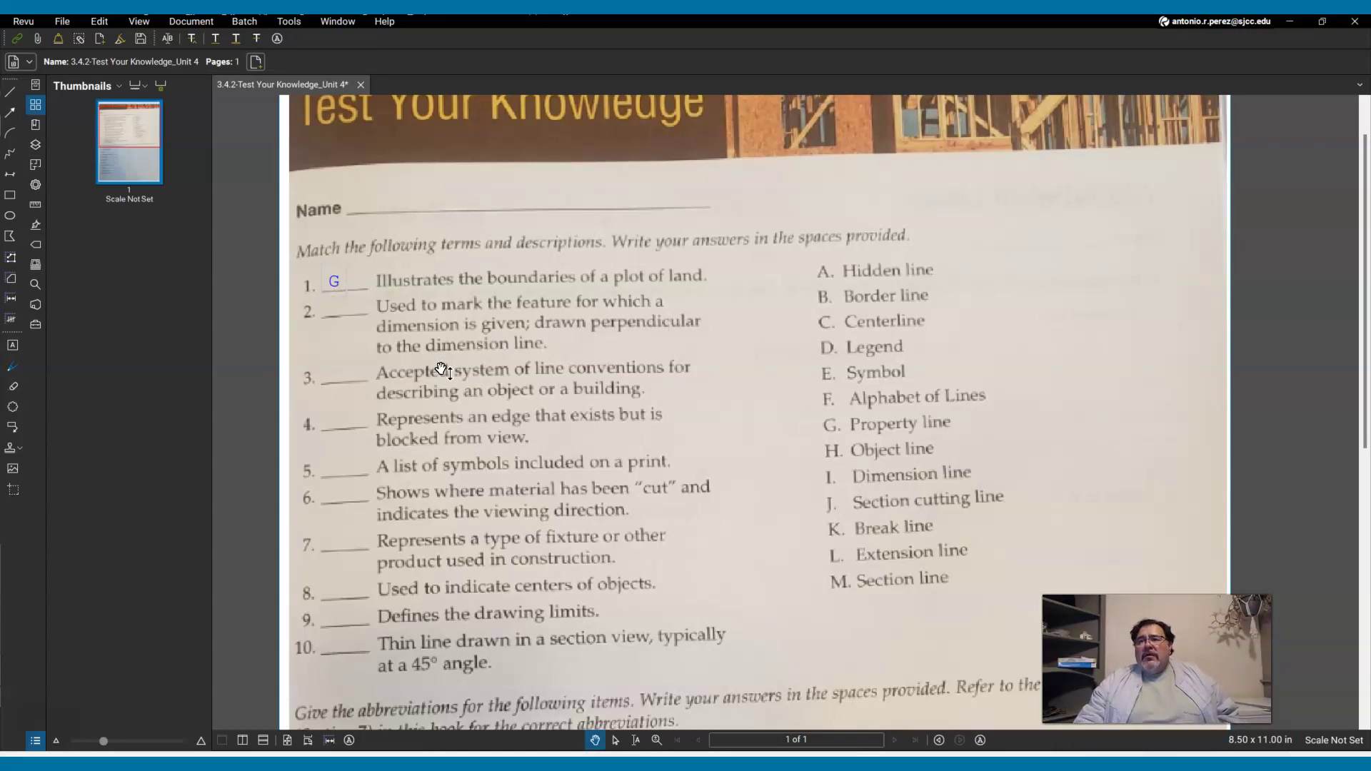
Replace the Hand tool with the Select tool in the bottom toolbar.
click(440, 359)
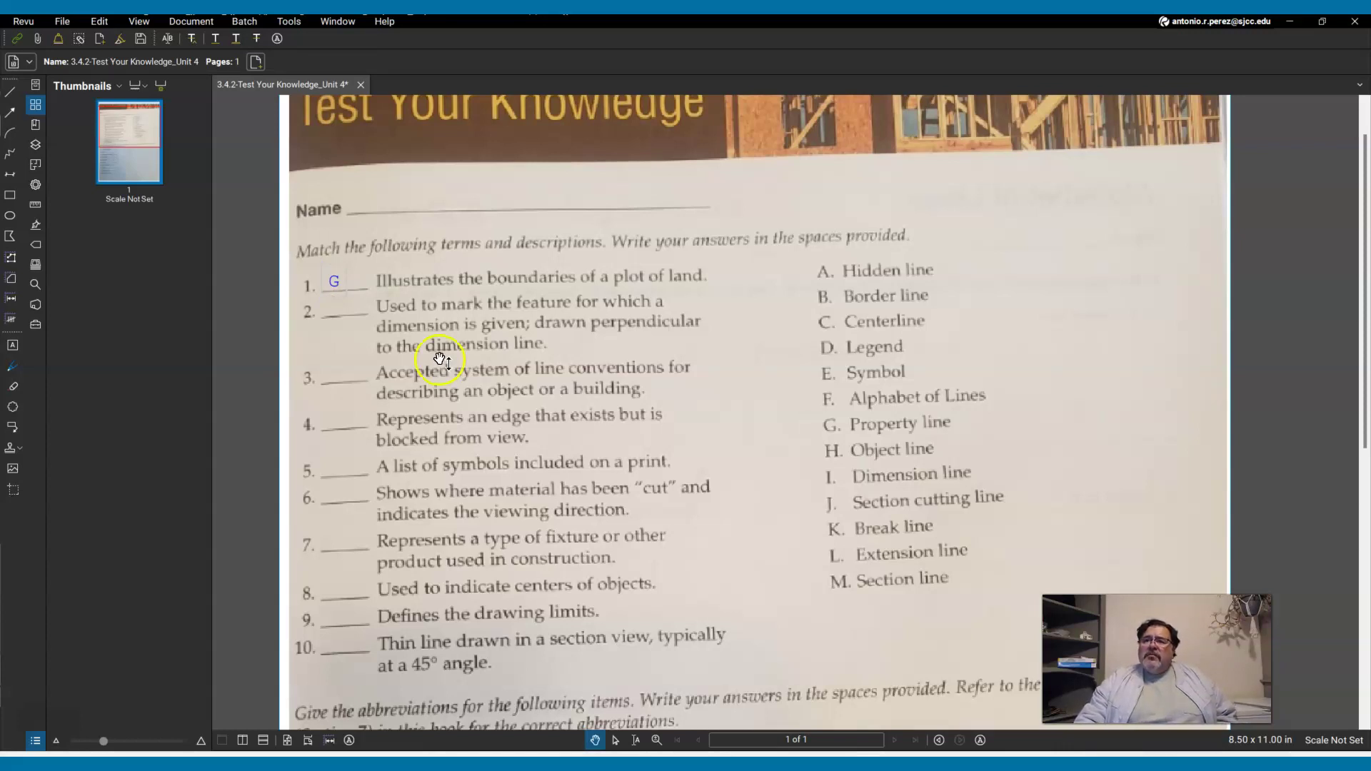
click(534, 722)
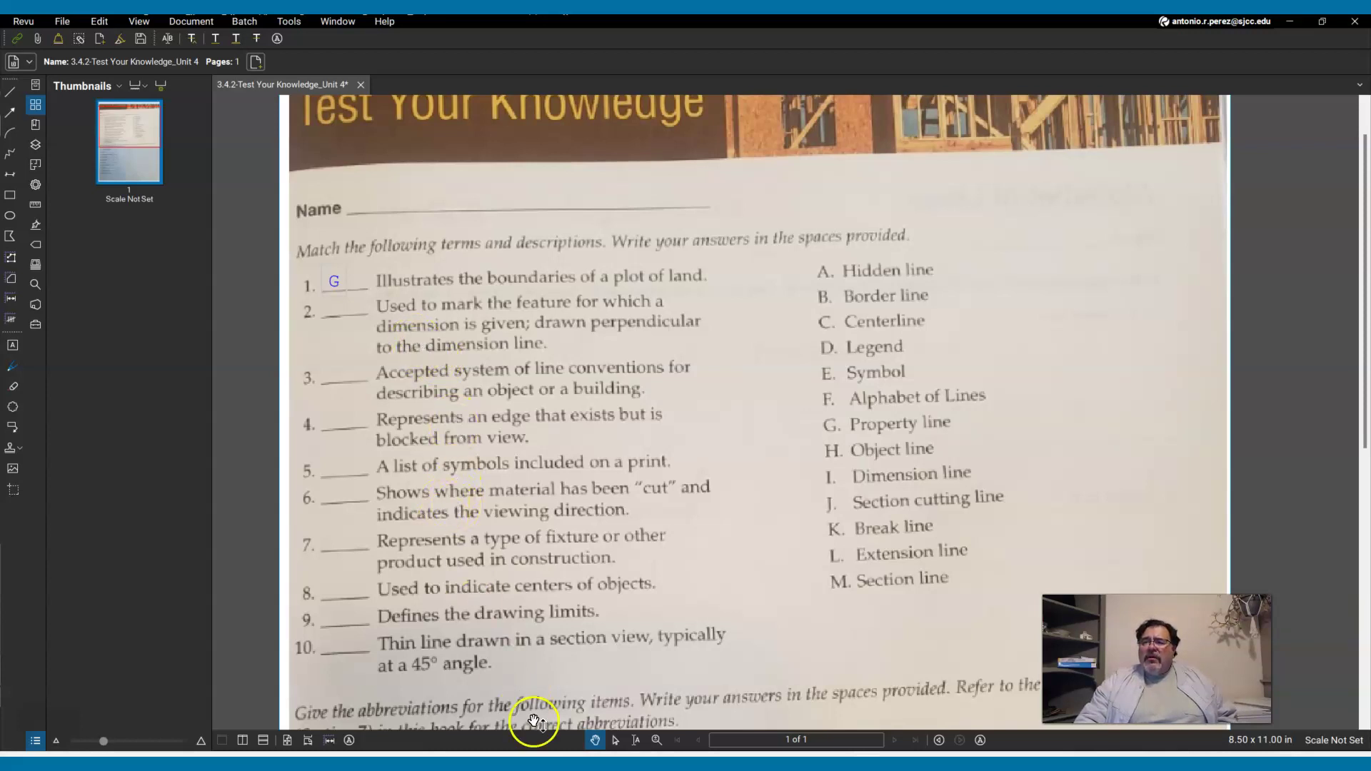
click(616, 741)
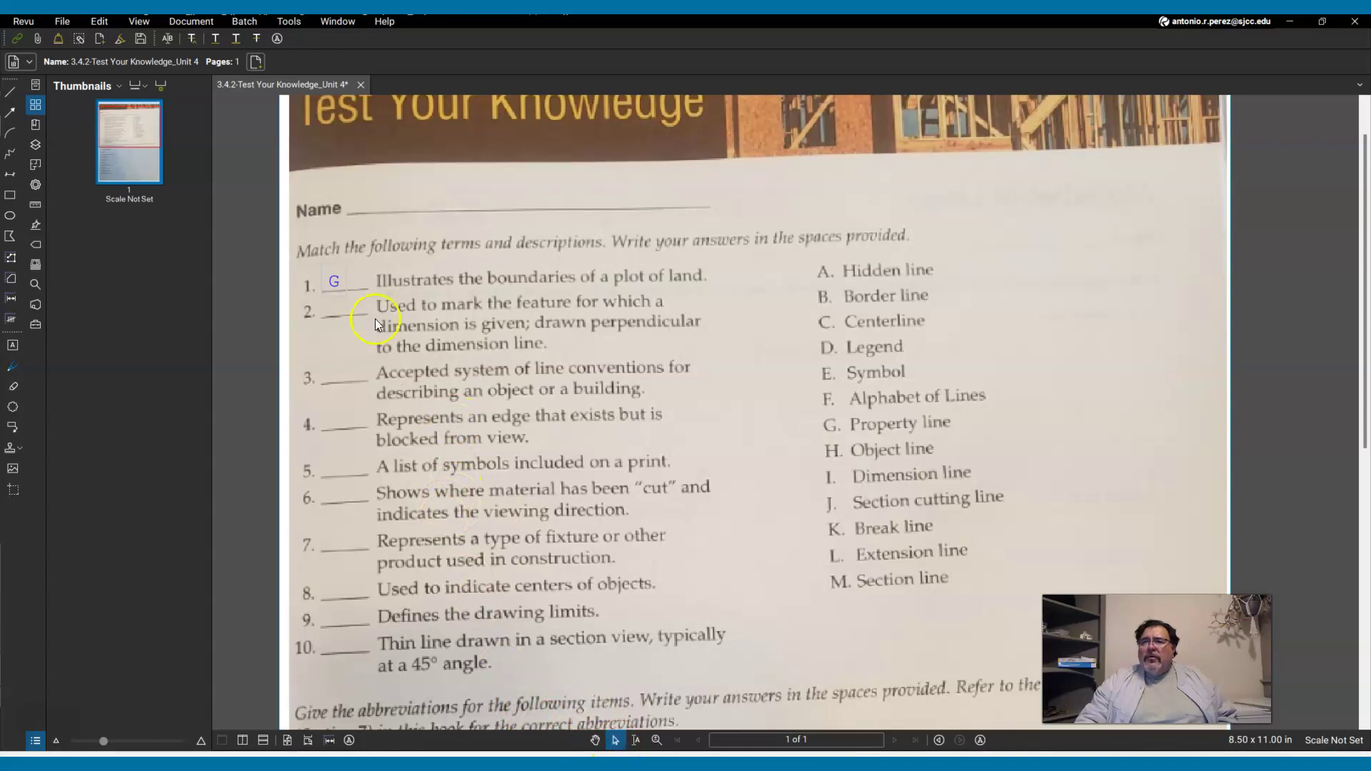
Select the G answer and resize its text box.
click(336, 282)
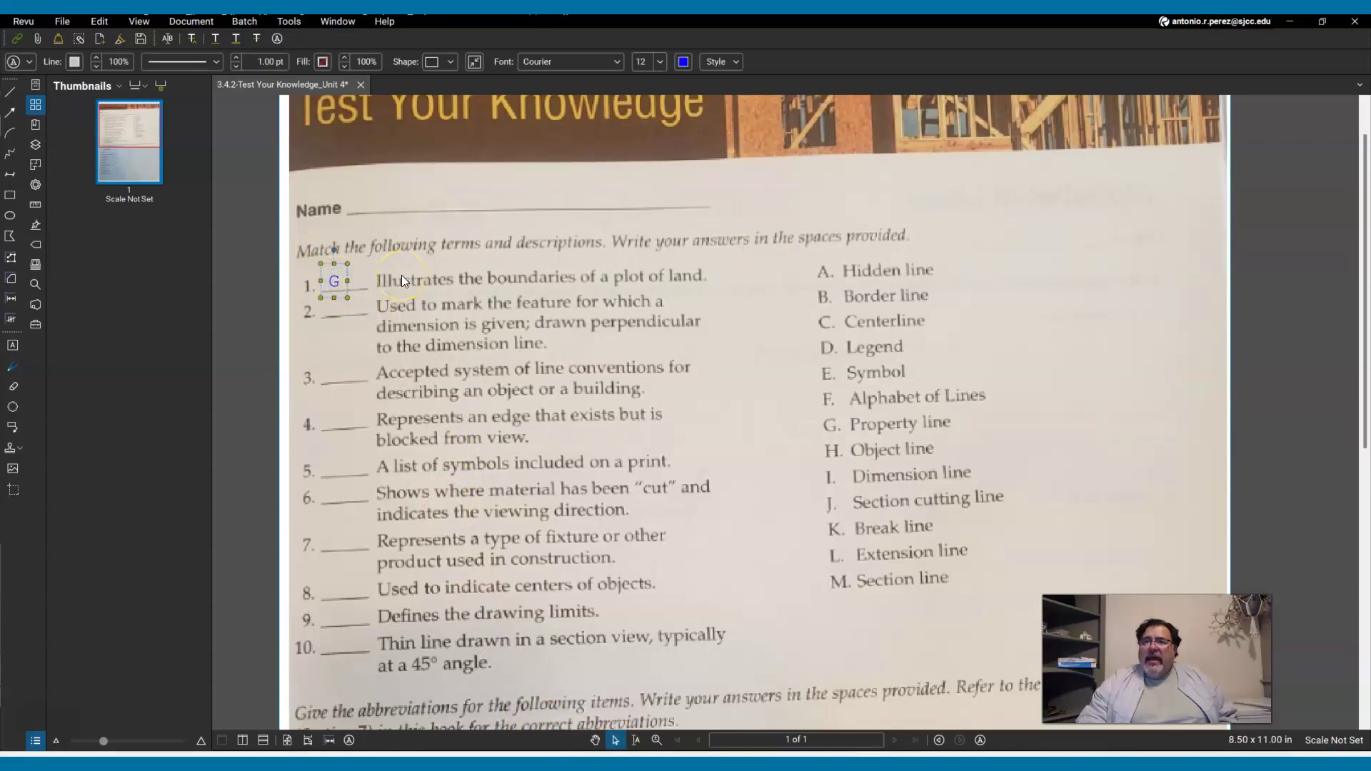
click(321, 263)
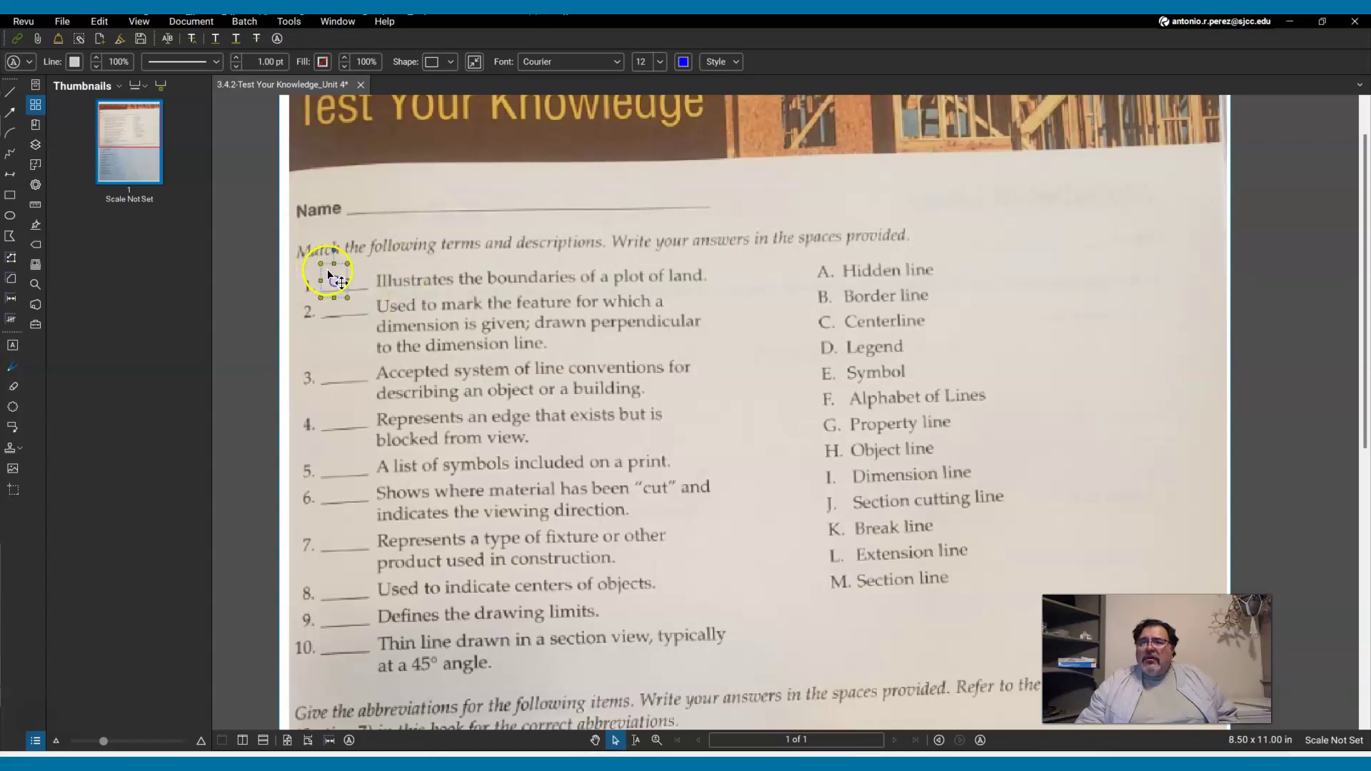
drag(348, 264, 433, 214)
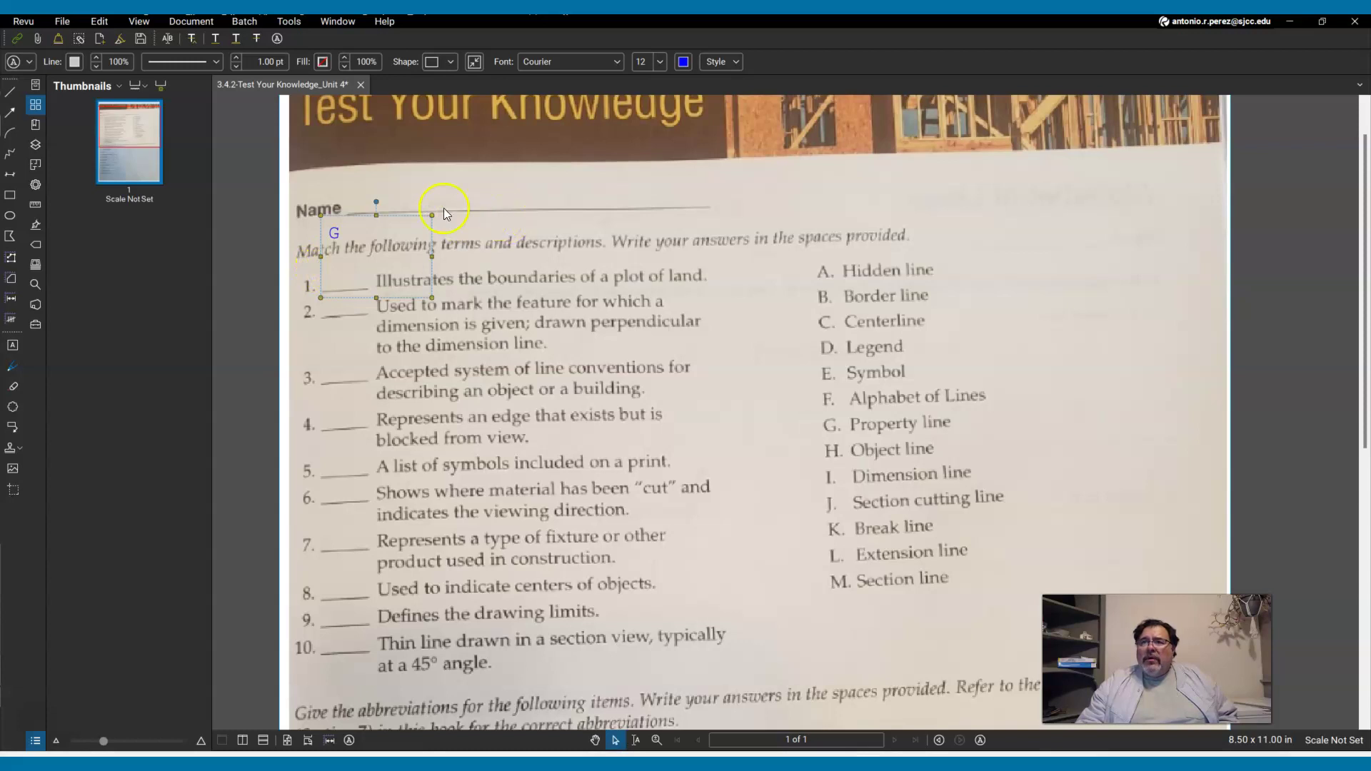
drag(437, 216, 350, 281)
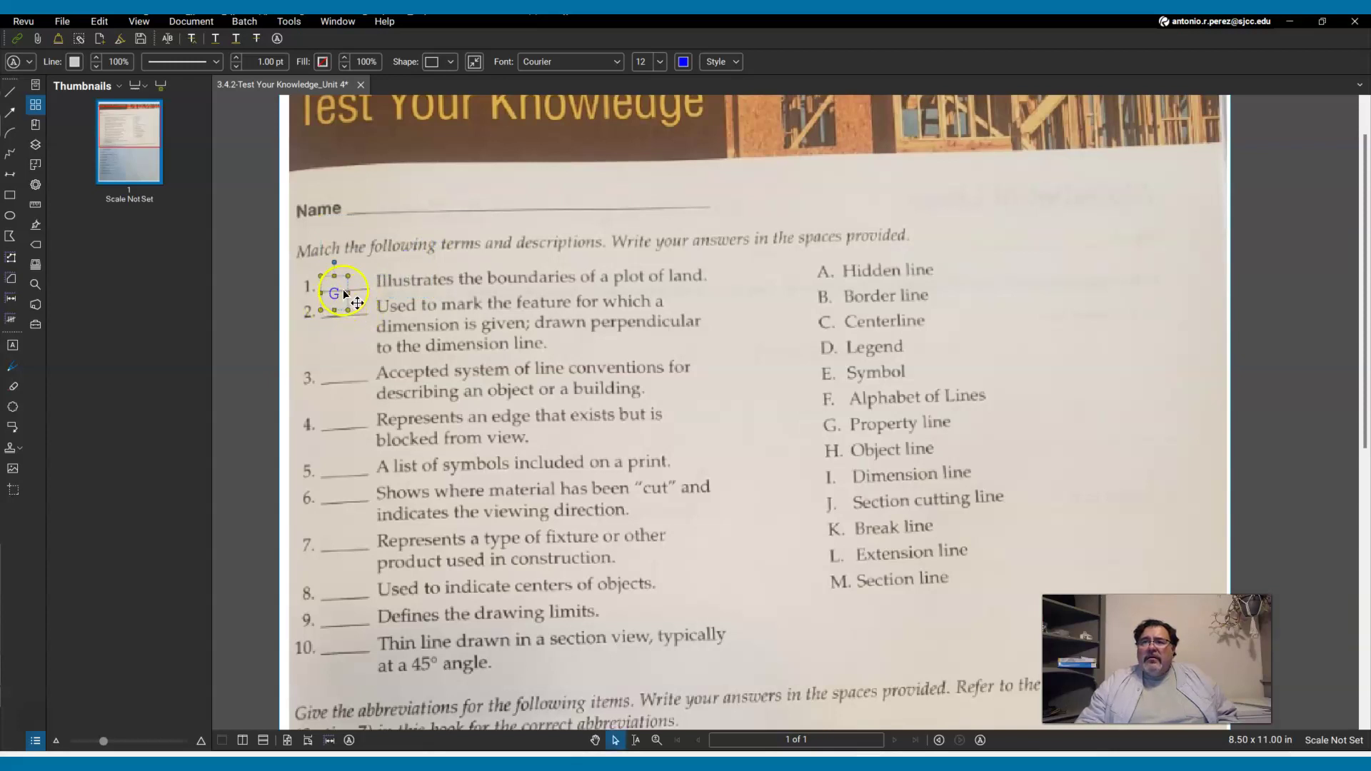
Nudge the G answer with the arrow keys until it sits on blank 1, then recheck it.
key(Up)
key(Up)
key(Up)
key(Up)
key(Up)
key(Up)
key(Up)
key(Up)
key(Down)
key(Down)
key(Down)
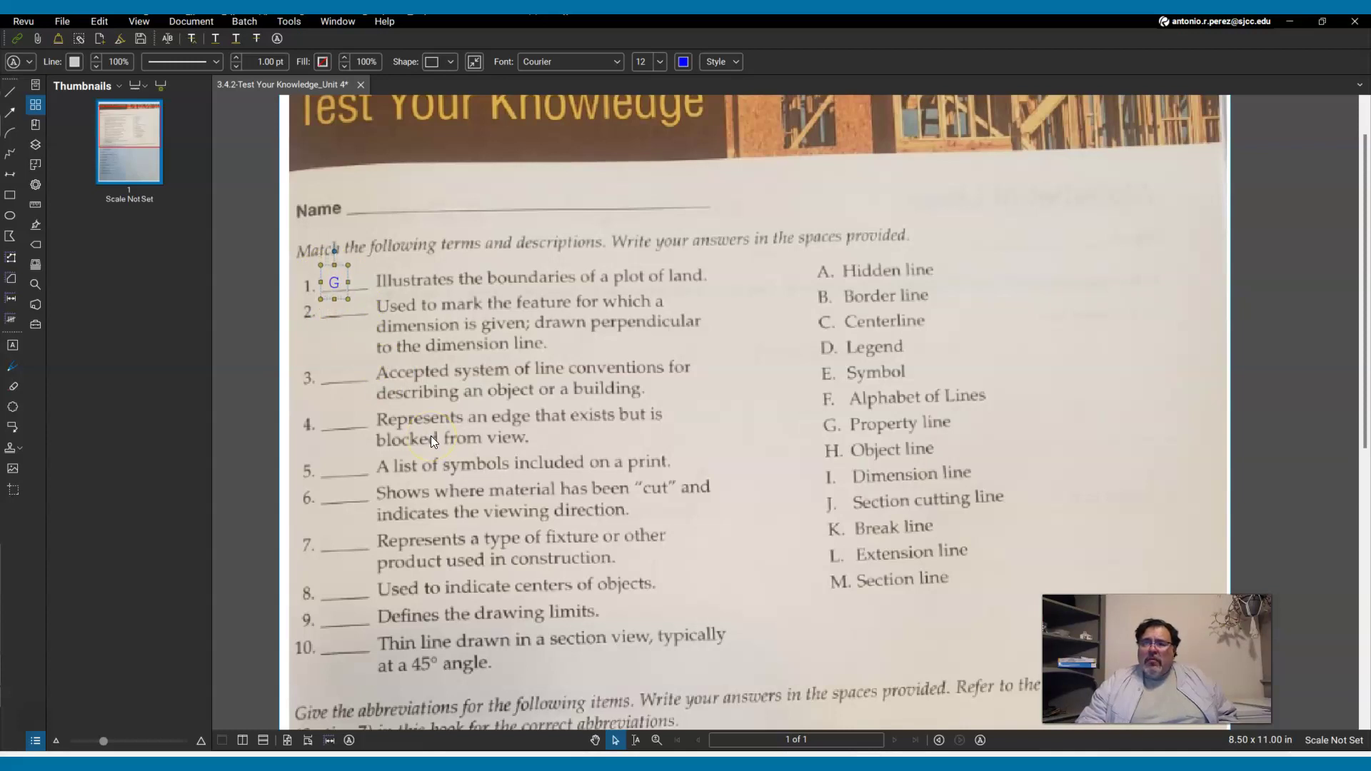
key(Right)
key(Right)
key(Down)
key(Up)
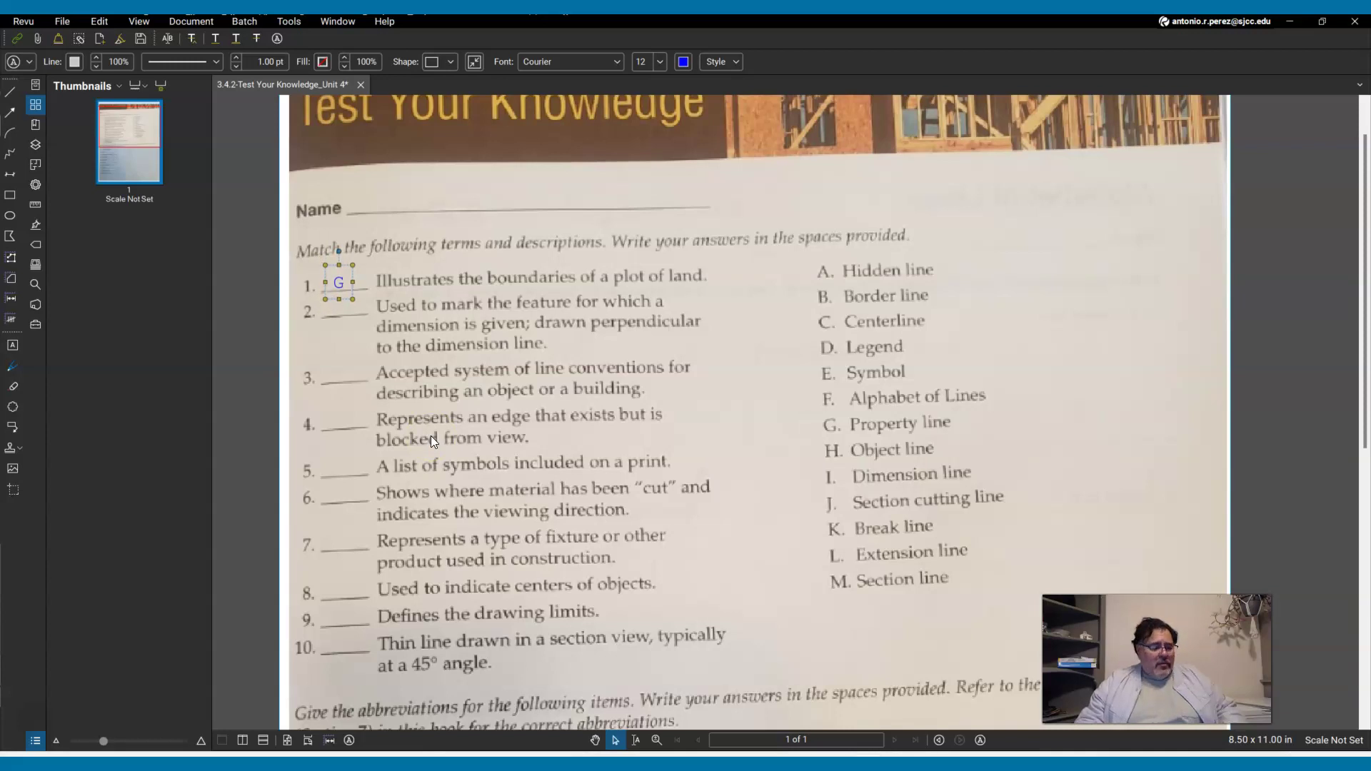
key(Escape)
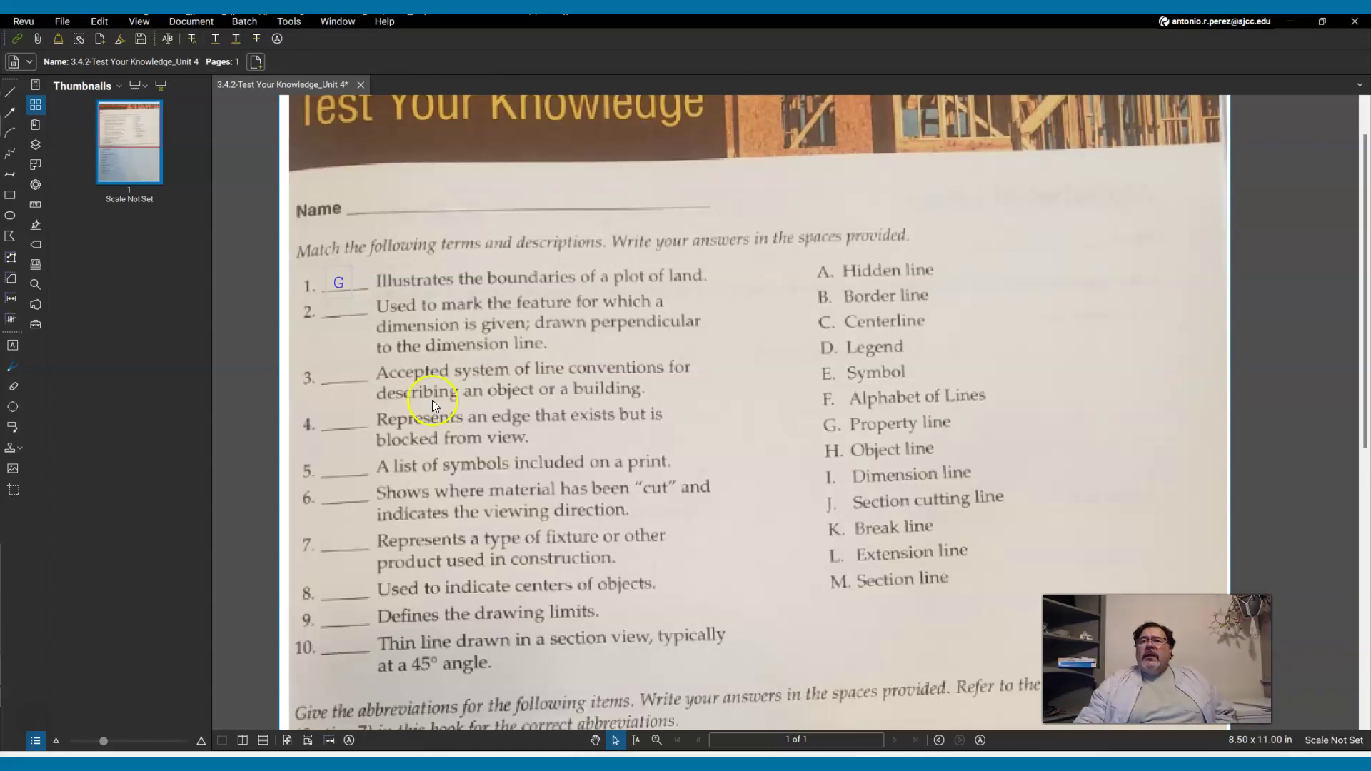
click(344, 283)
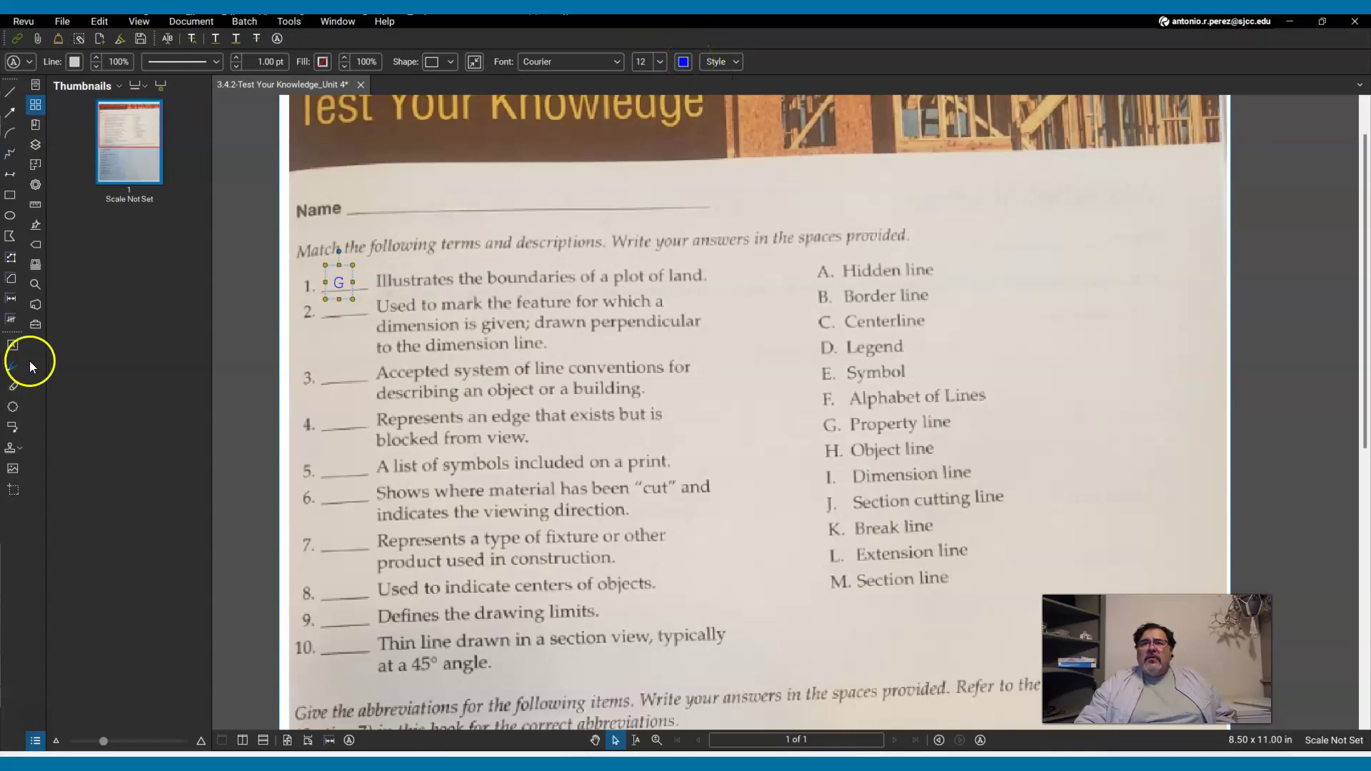
Make the G answer's blue Courier 12 style the Typewriter default, then deselect it.
click(29, 63)
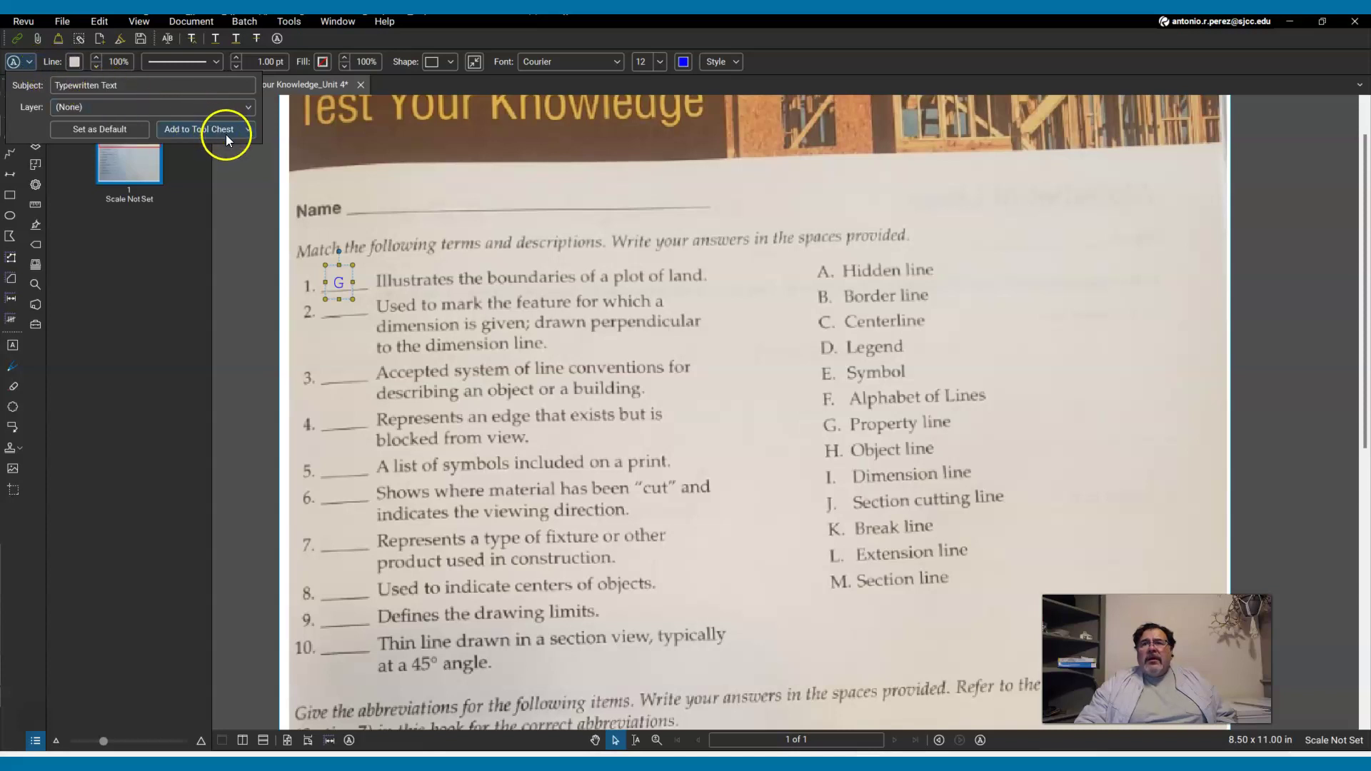
click(108, 131)
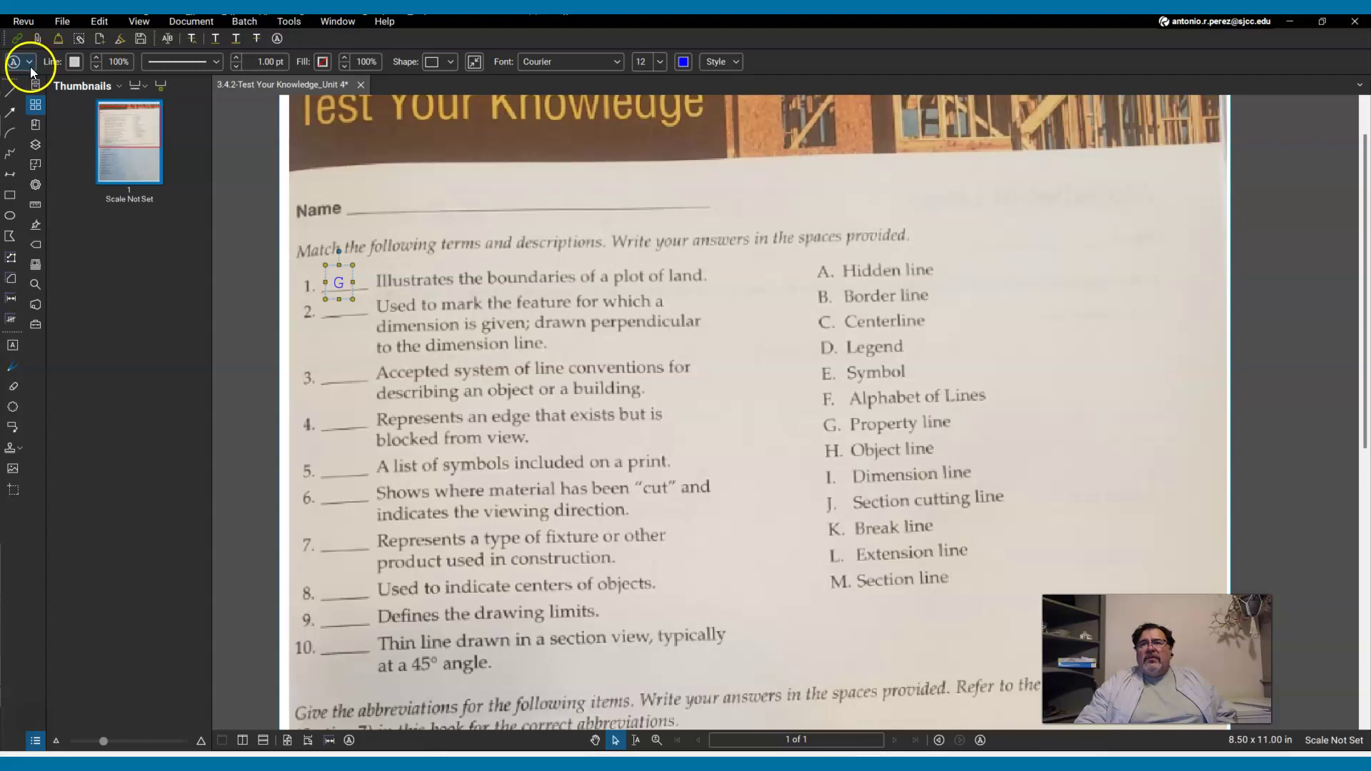
click(459, 251)
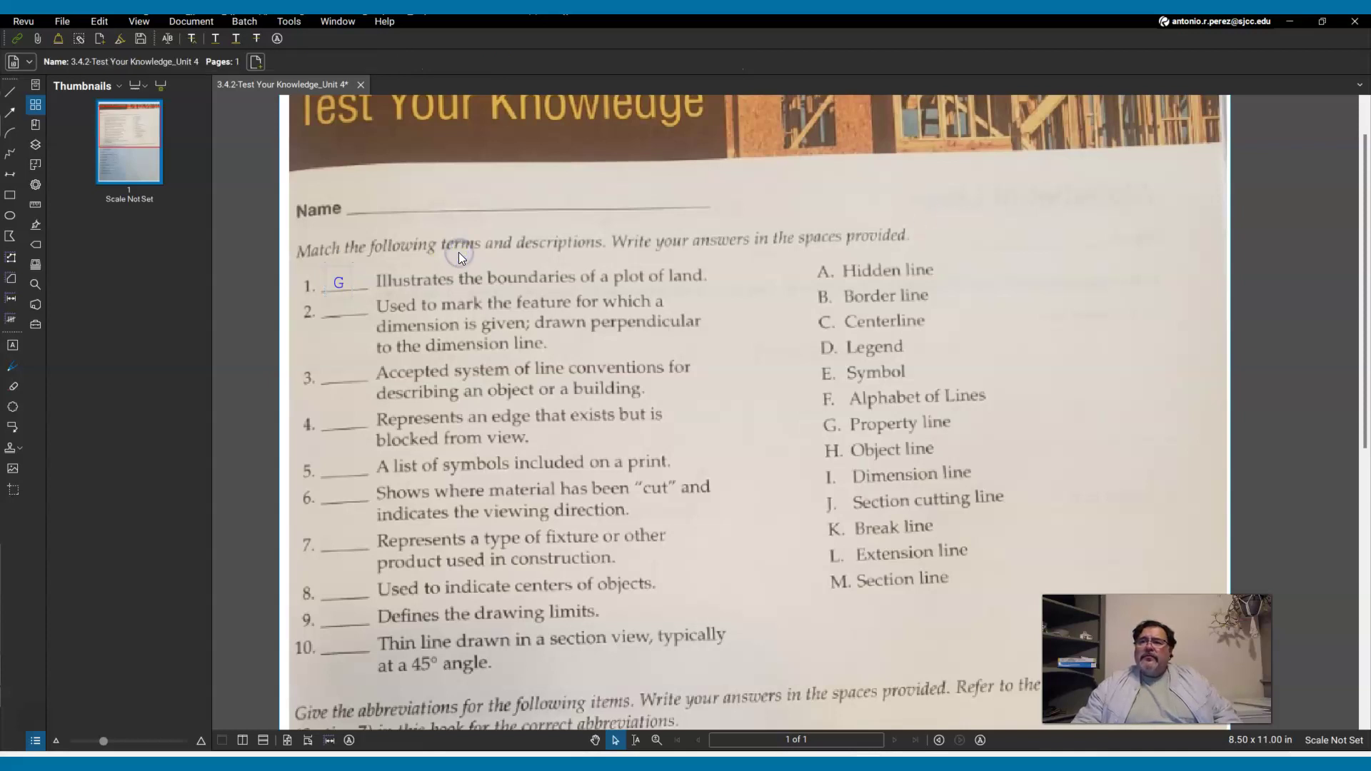
click(367, 152)
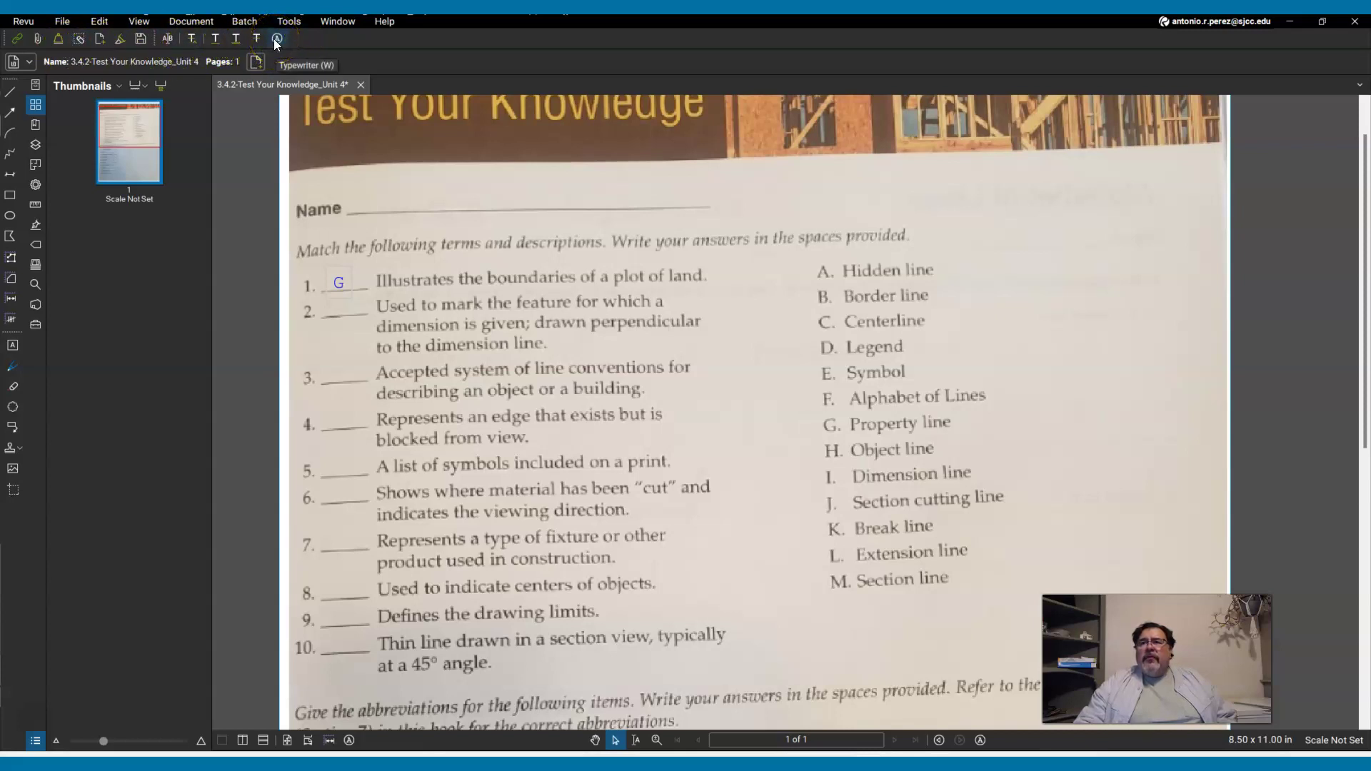
Type 'L' on the blank for item 2 and nudge it into line under G.
click(275, 40)
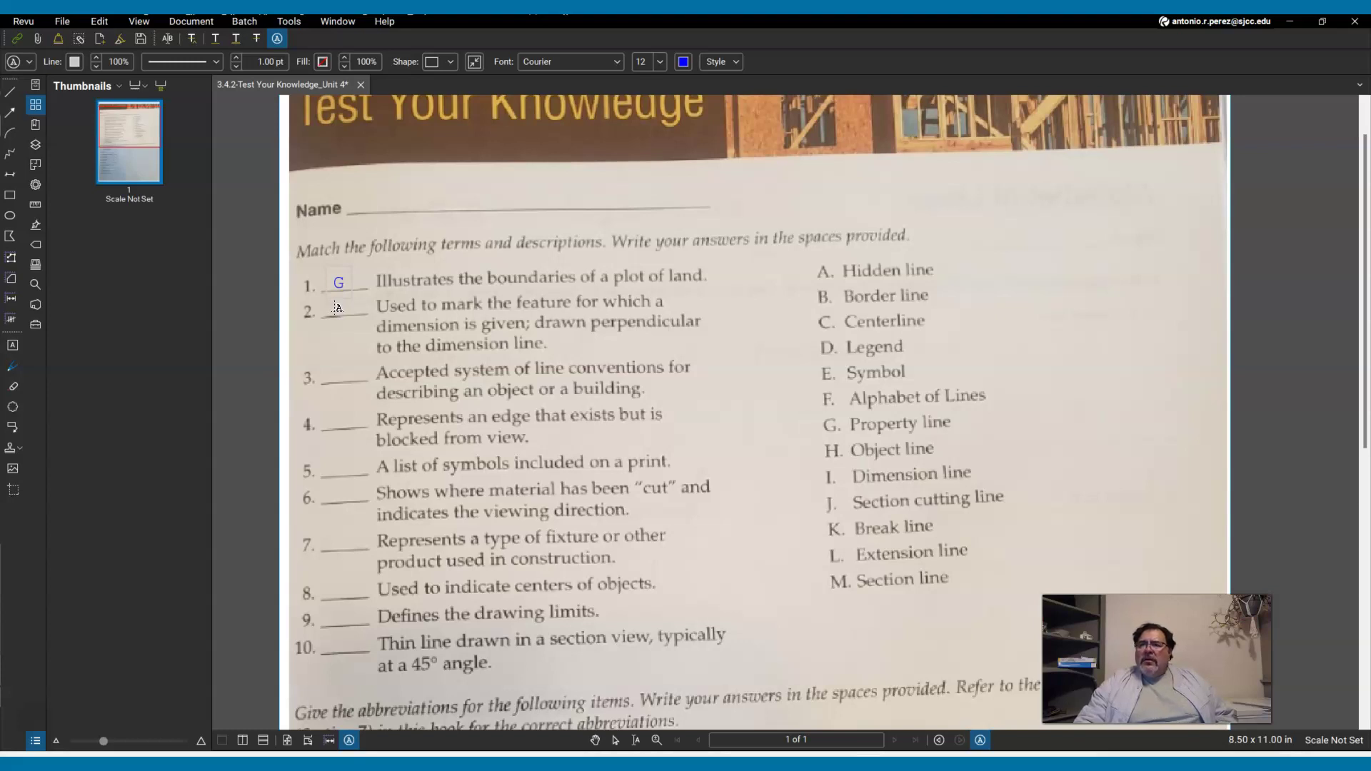
click(337, 307)
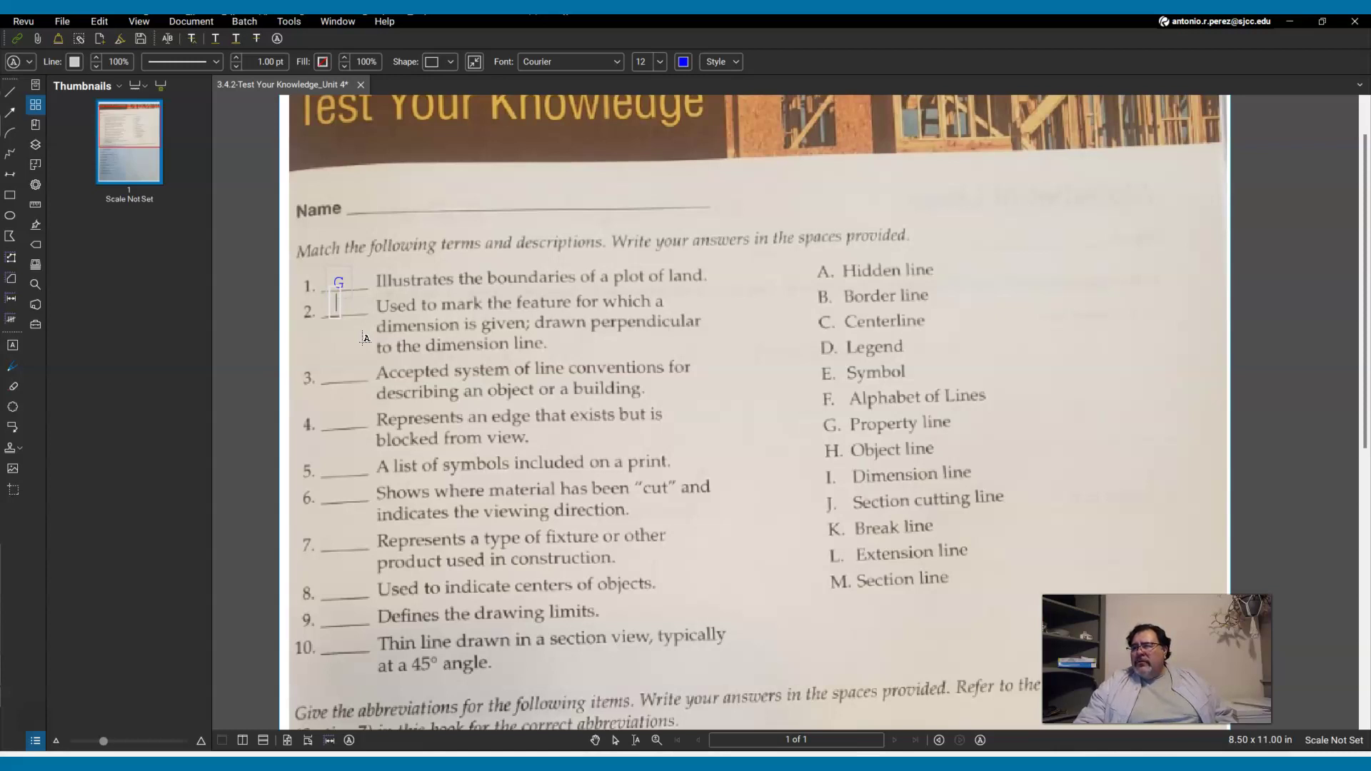
text(L)
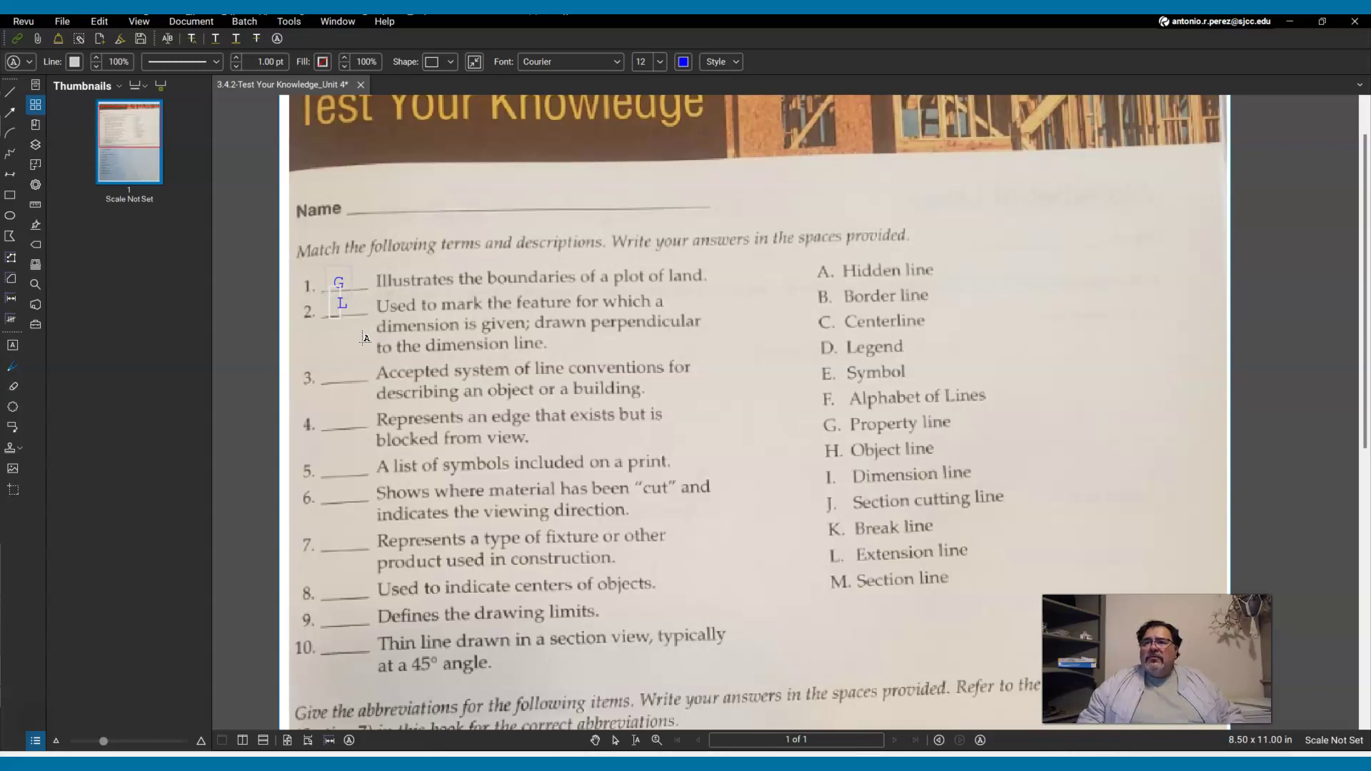
key(Escape)
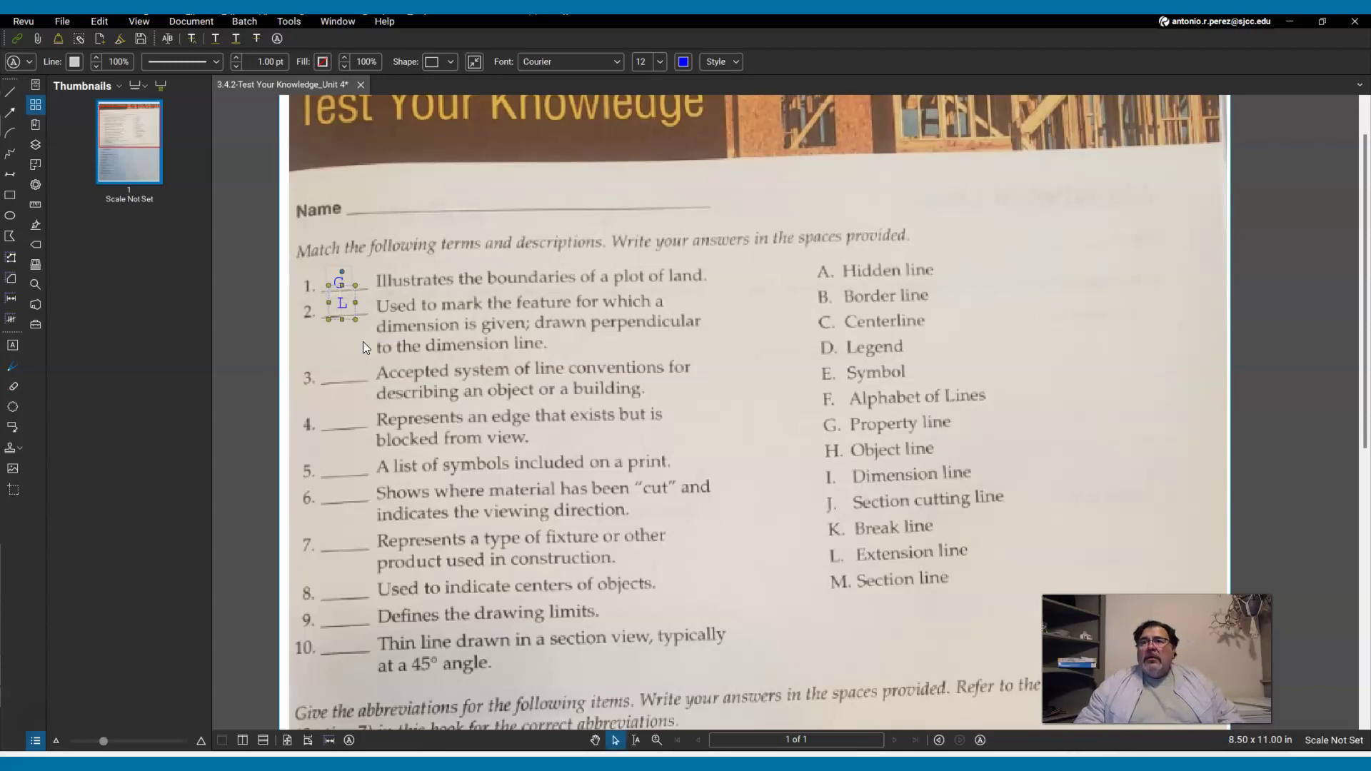
key(Down)
key(Down)
key(Left)
key(Left)
key(Left)
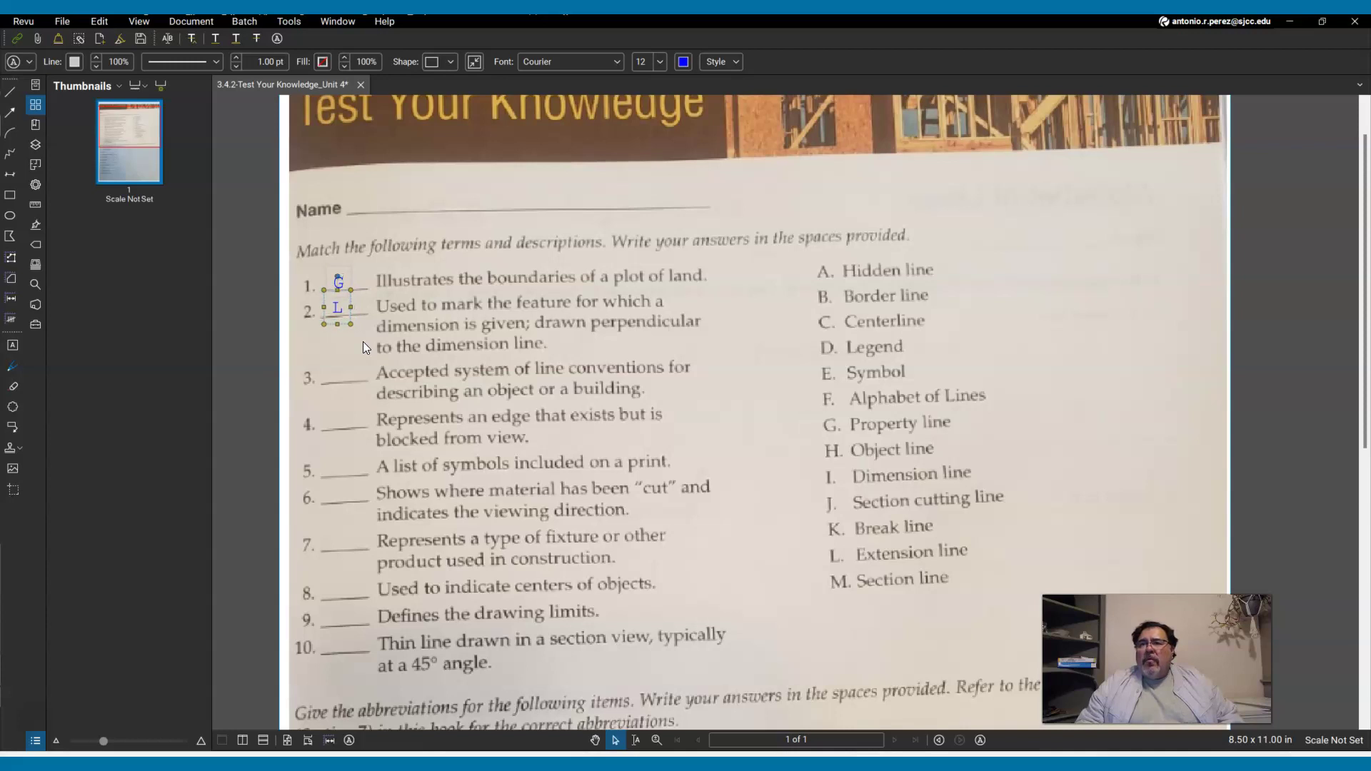
key(Escape)
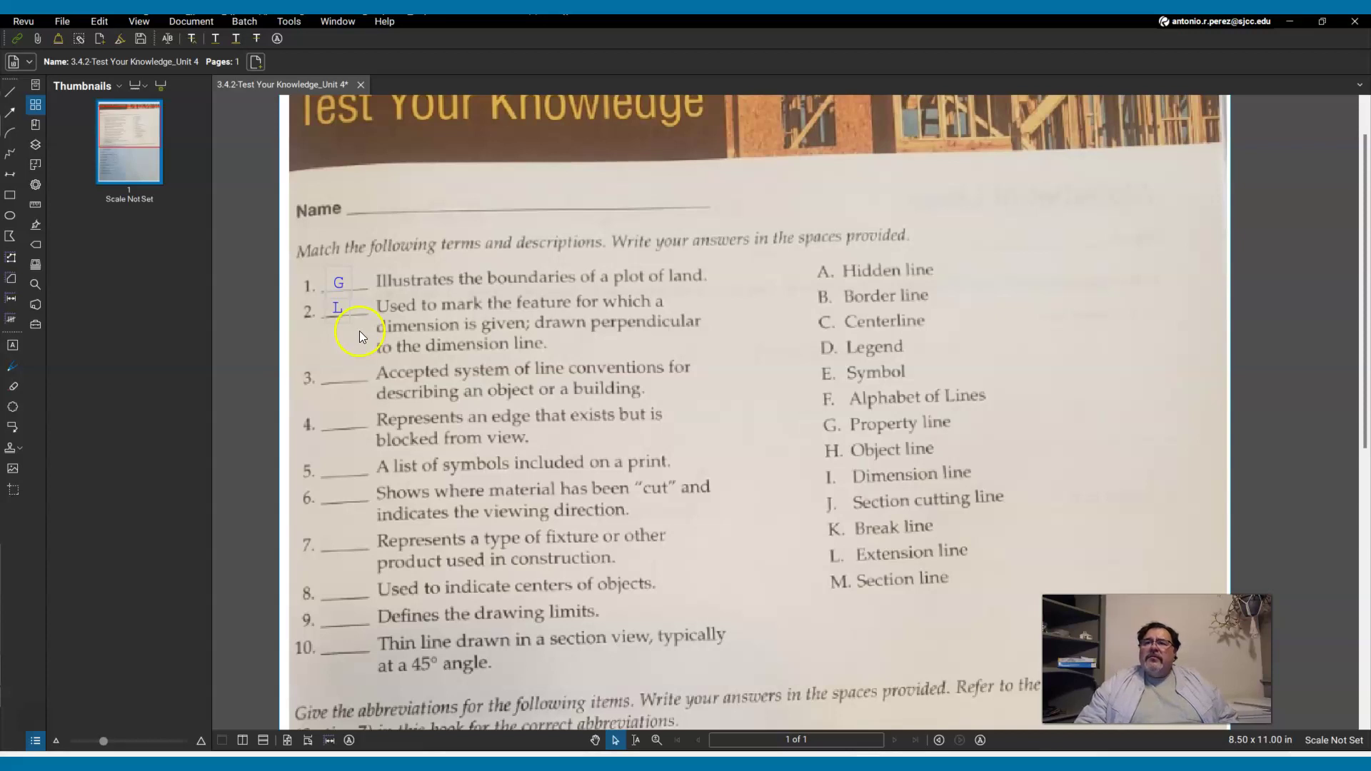
click(333, 313)
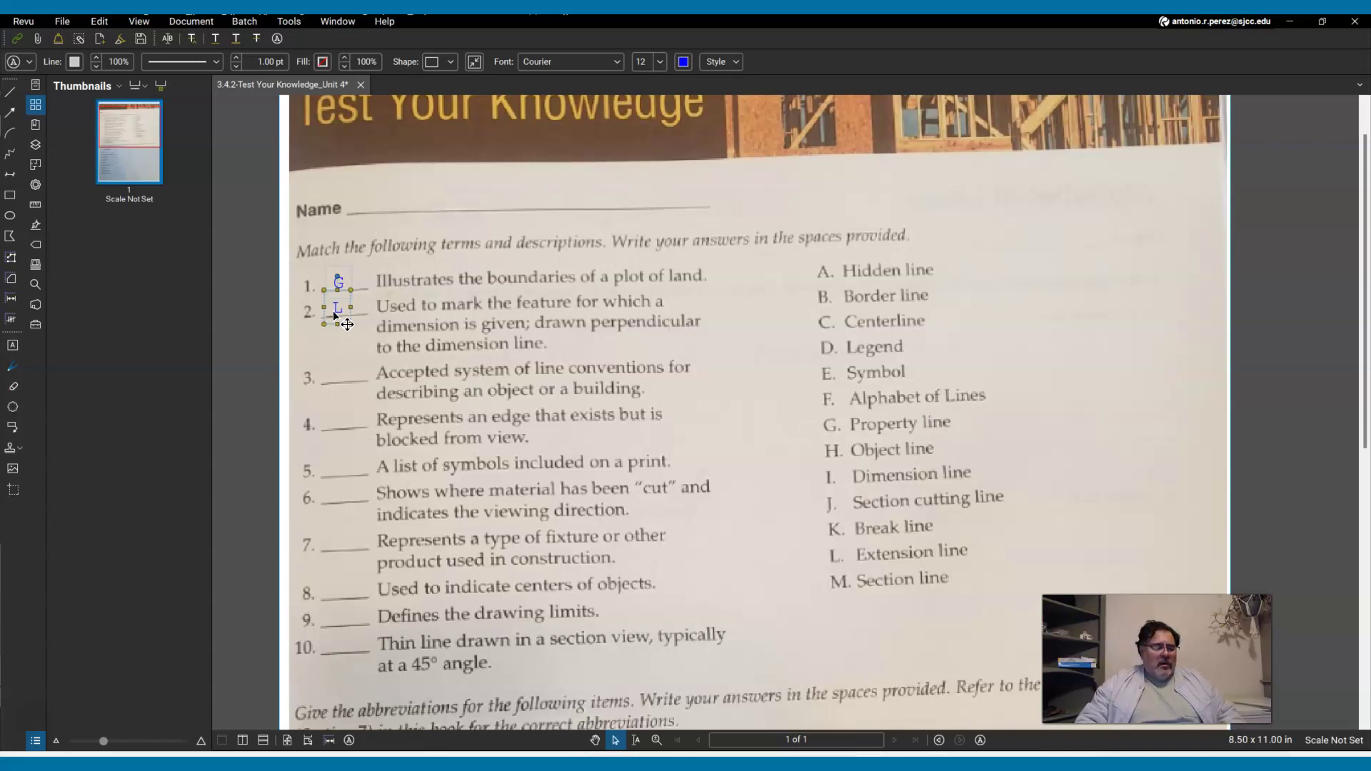
Copy the L answer for reuse on the following blanks.
key(Escape)
click(349, 379)
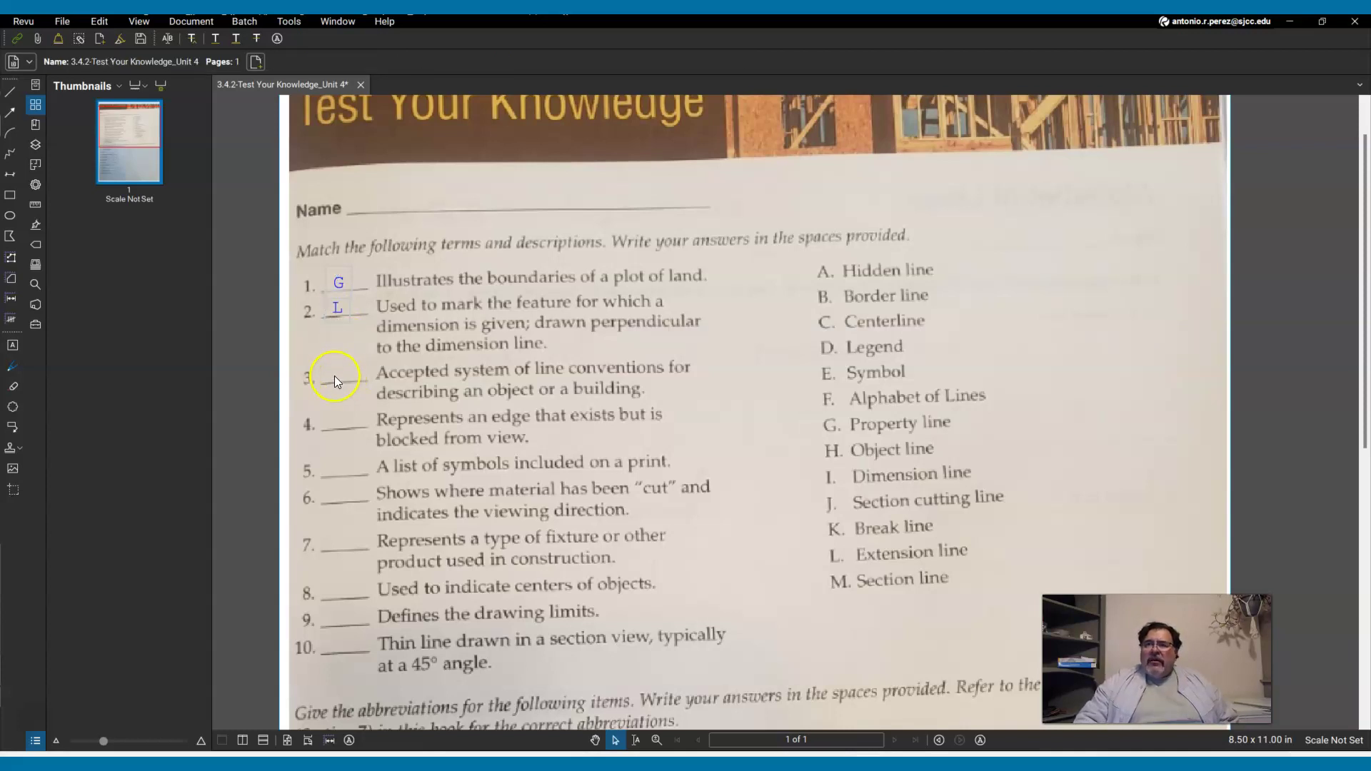
right_click(334, 376)
click(335, 375)
Paste a copy of the L answer at blank 3 and change its text to 'F'.
right_click(334, 375)
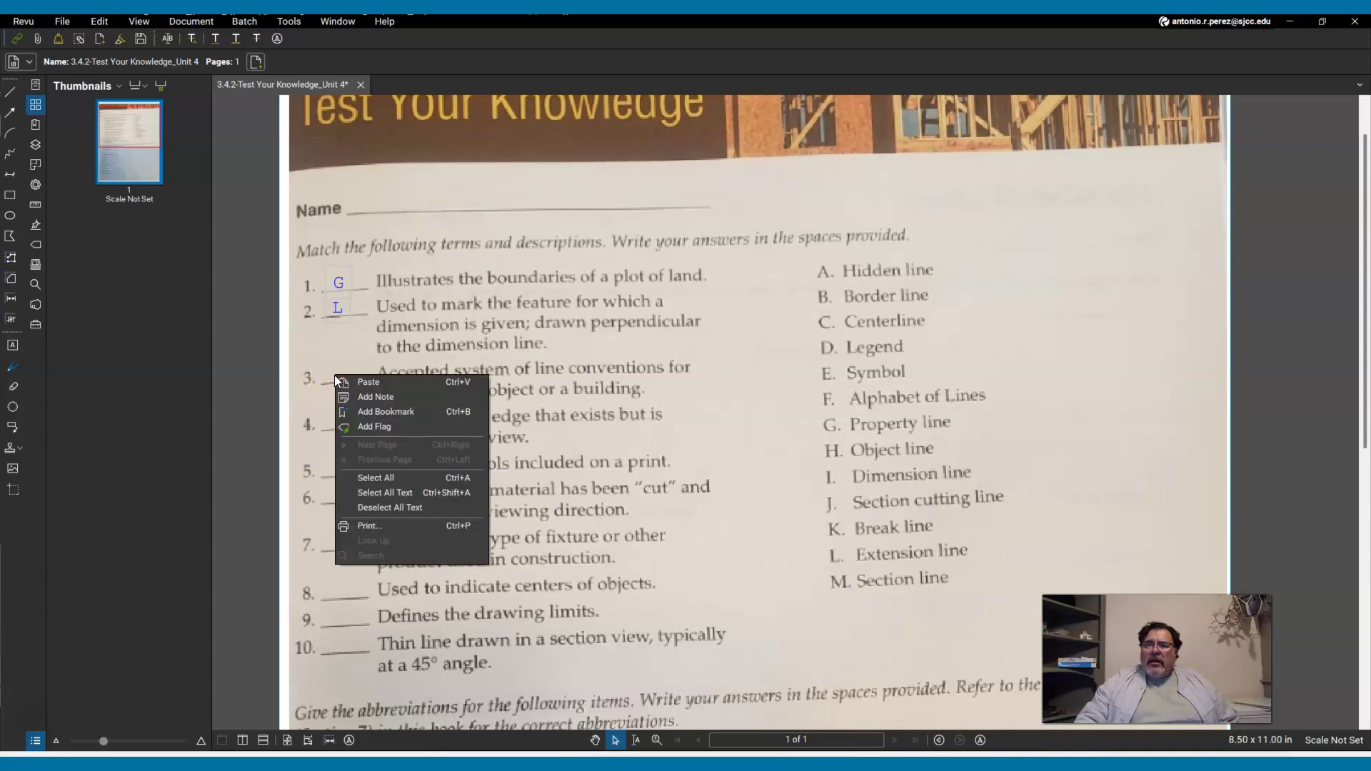
click(356, 381)
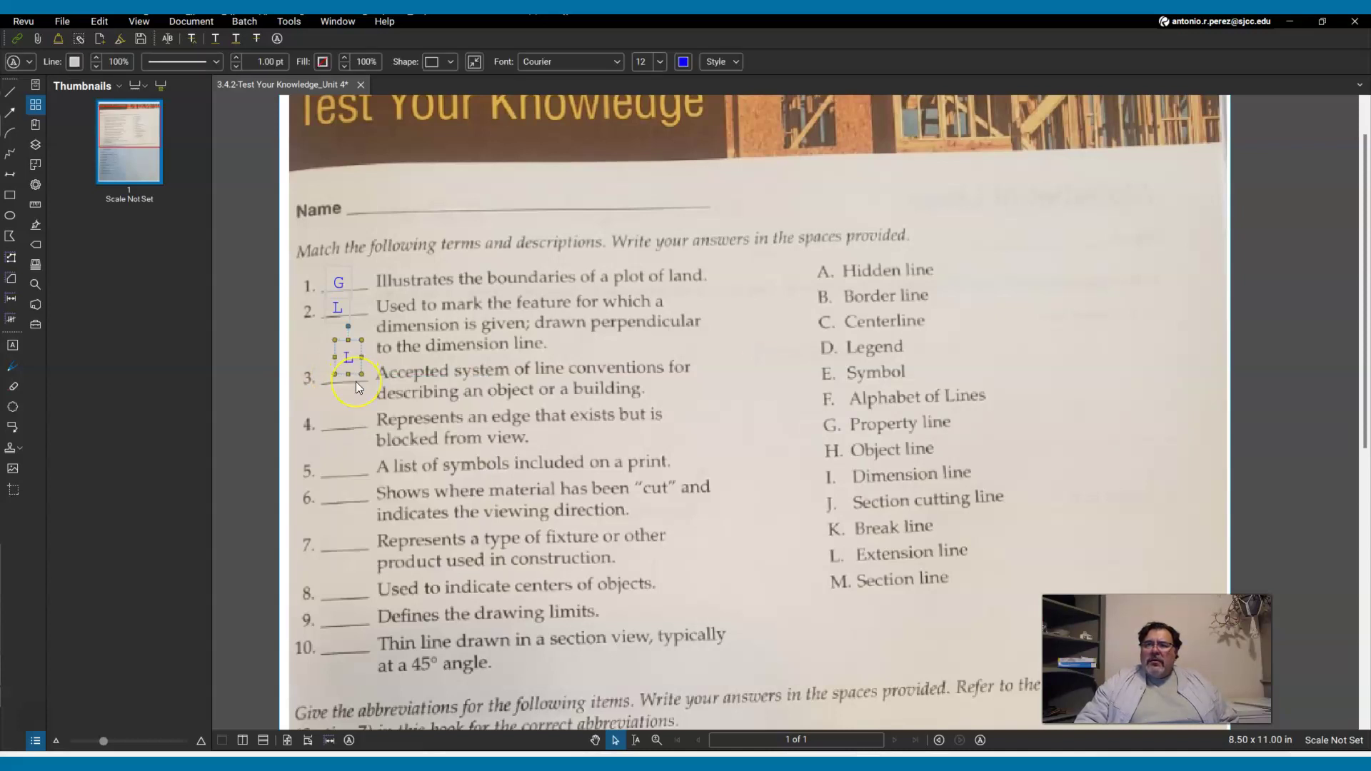
click(357, 410)
double_click(353, 371)
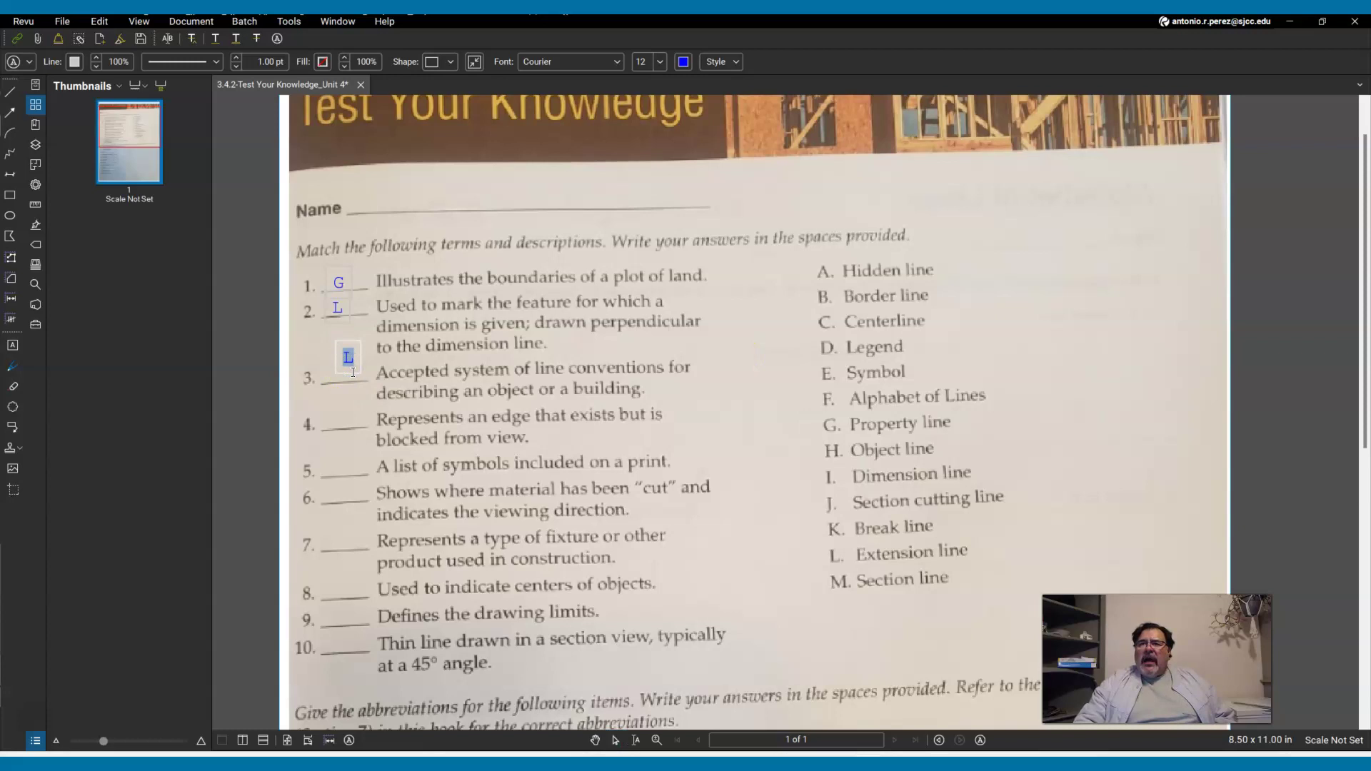
click(337, 358)
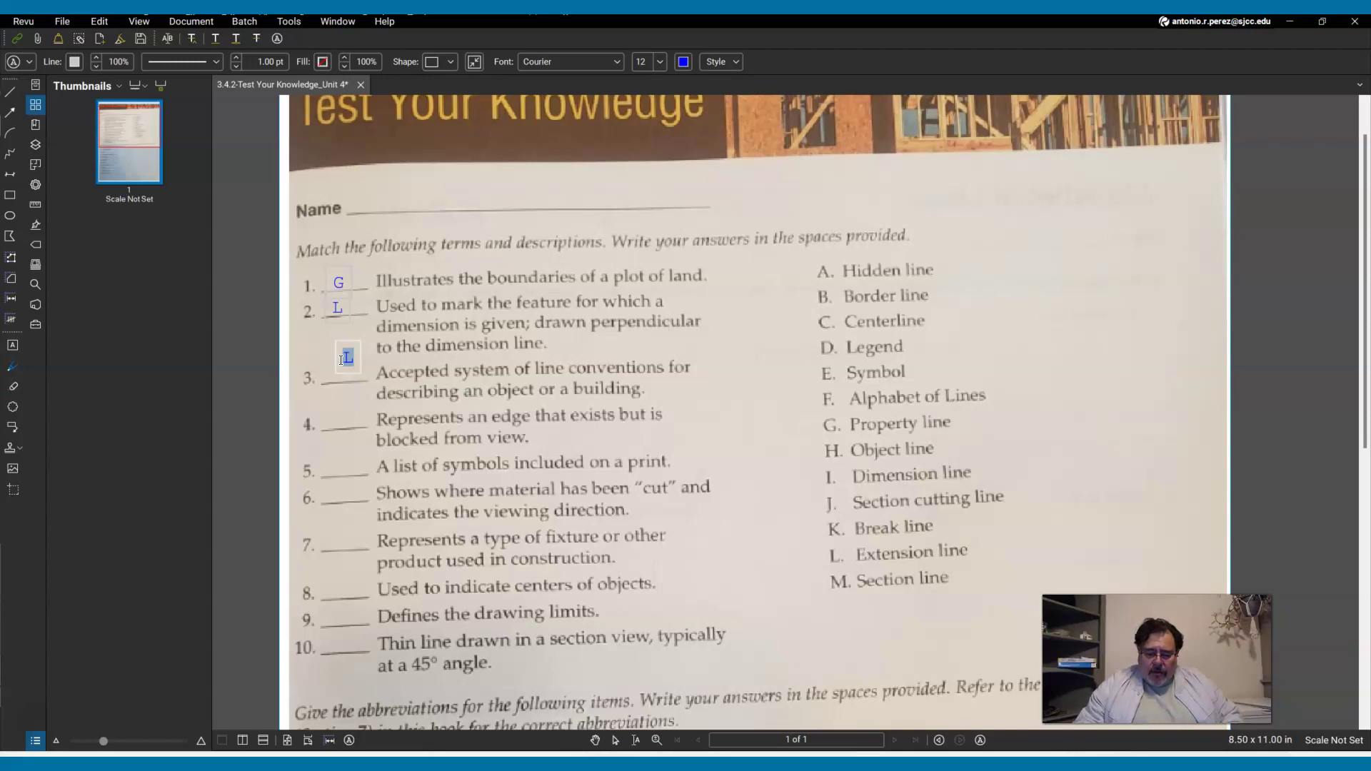
text(F)
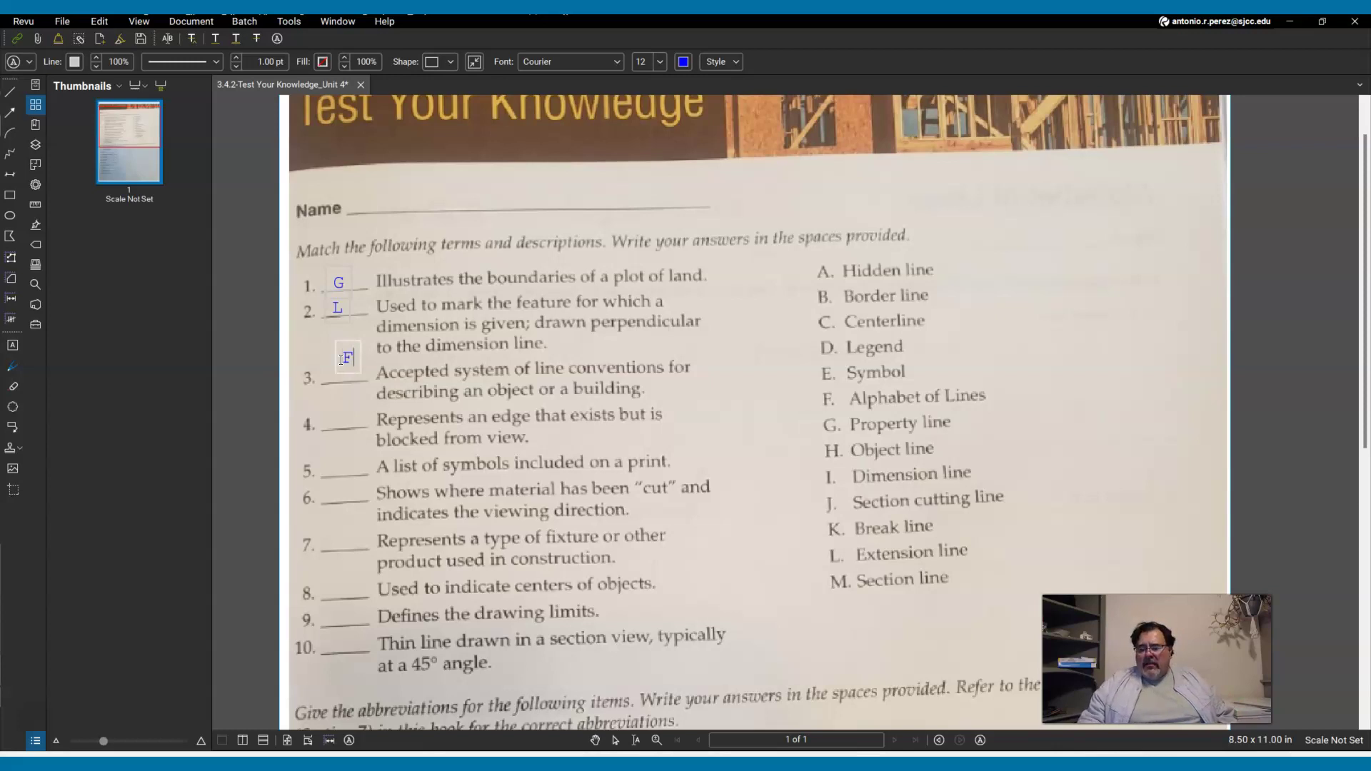
key(Escape)
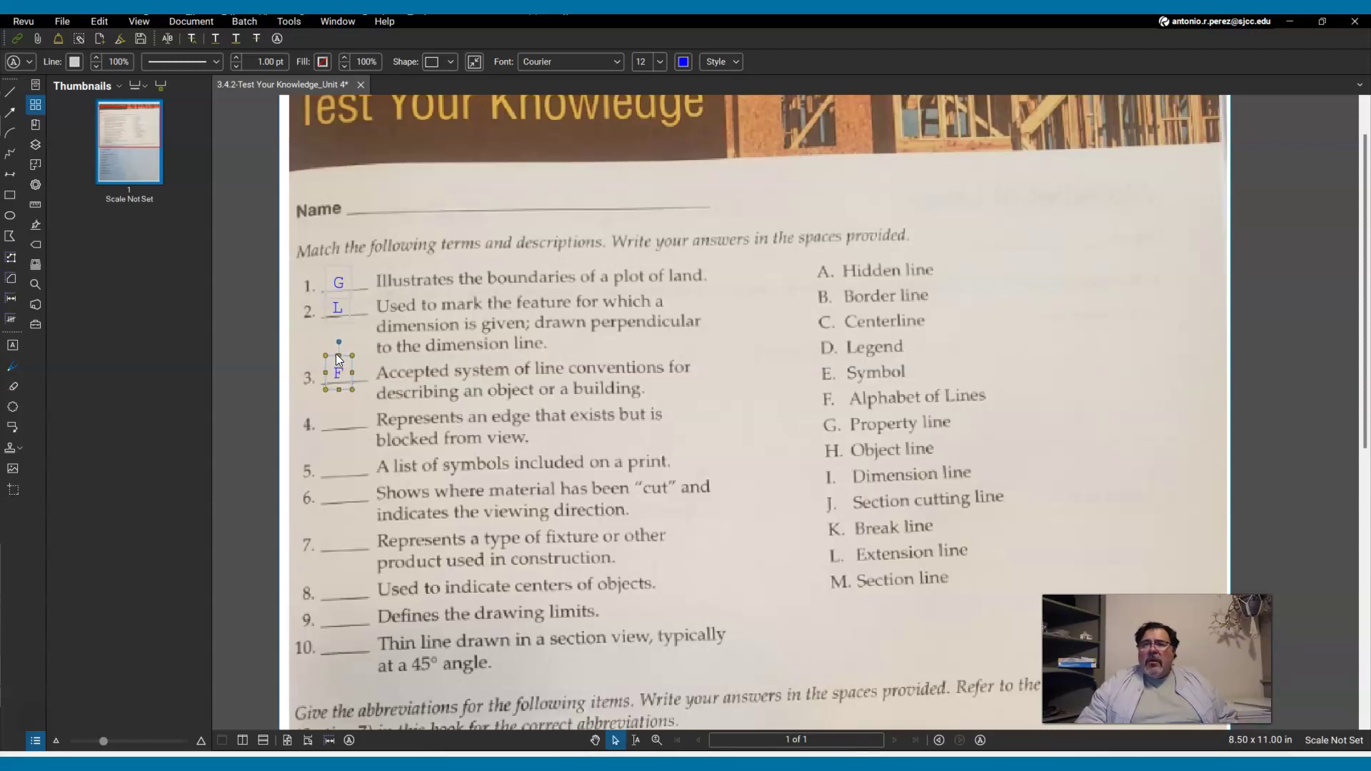
key(Escape)
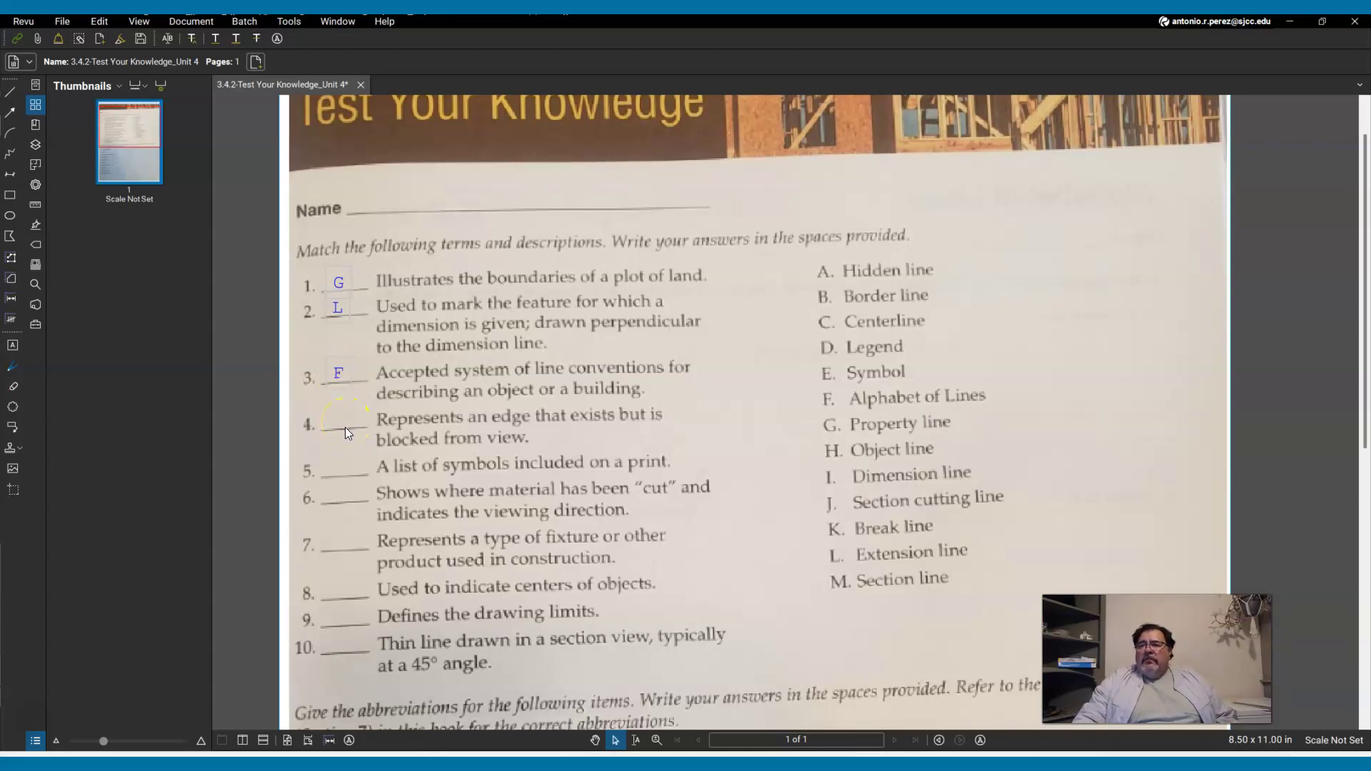
Paste the copied letter, nudge it onto blank 10, and retype it as 'M'.
scroll(364, 643, down, 1)
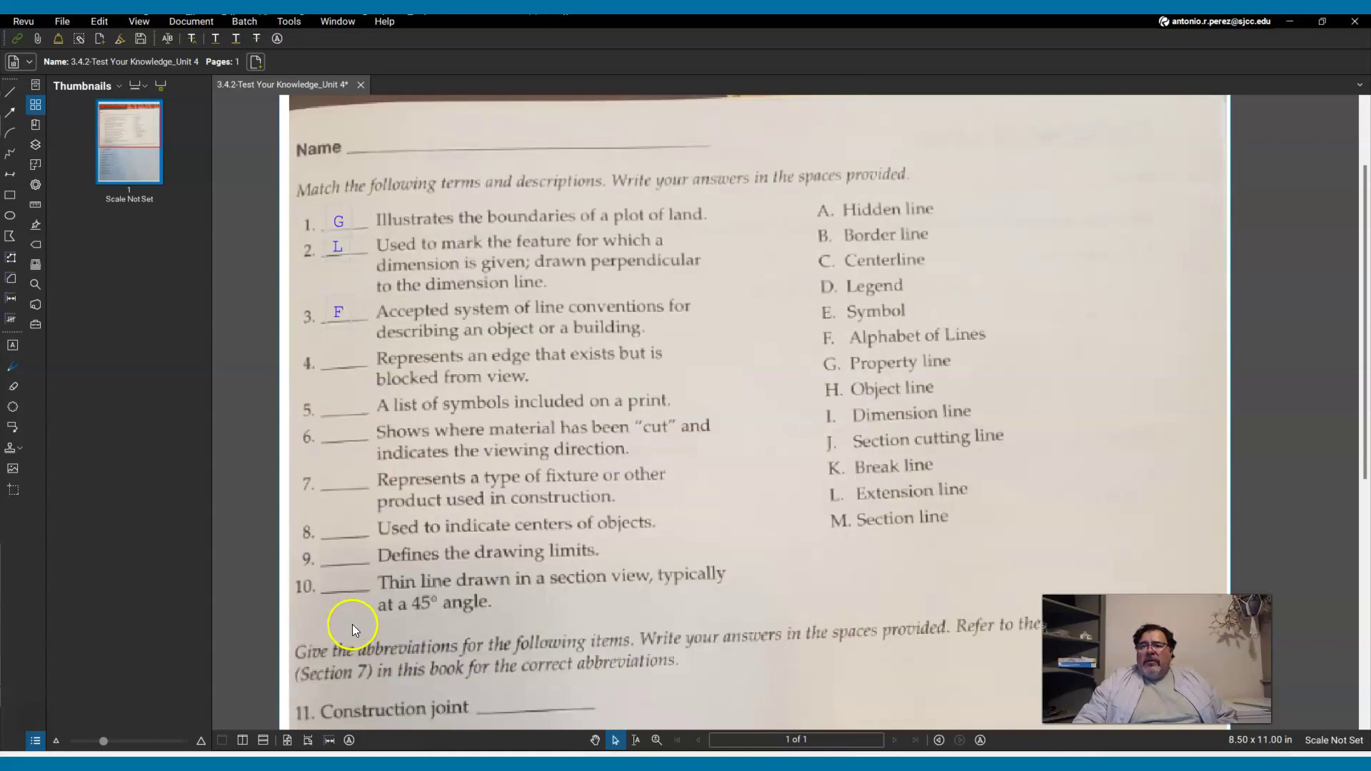
right_click(345, 577)
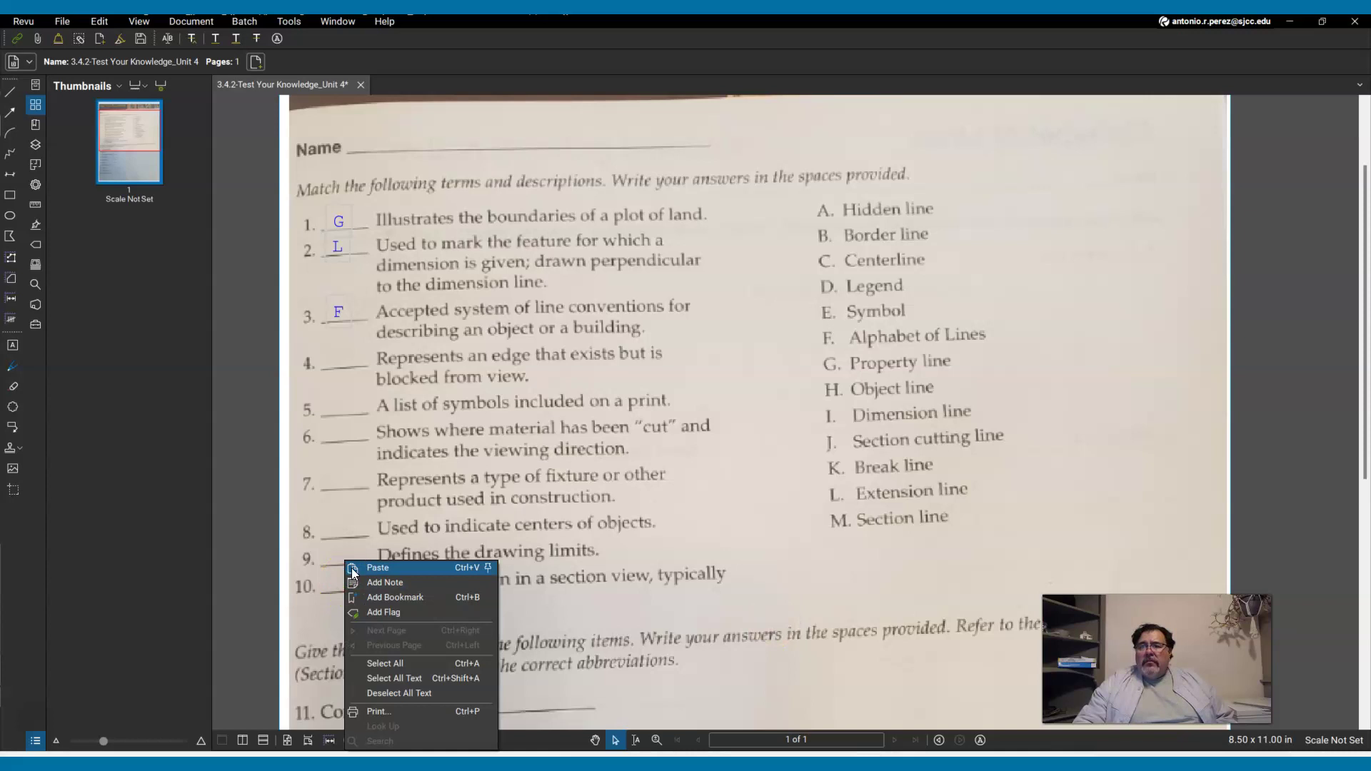
click(361, 570)
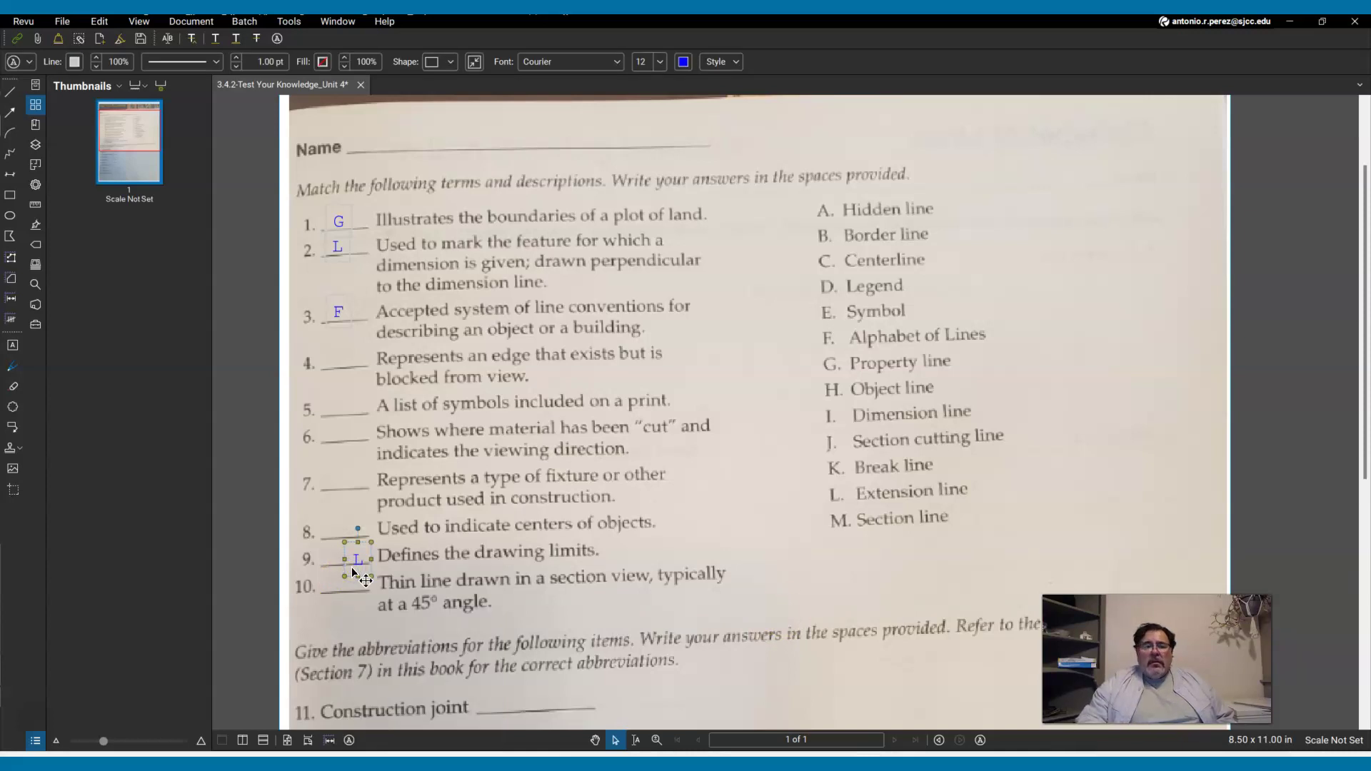
key(Down)
key(Down)
key(Down)
key(Down)
key(Down)
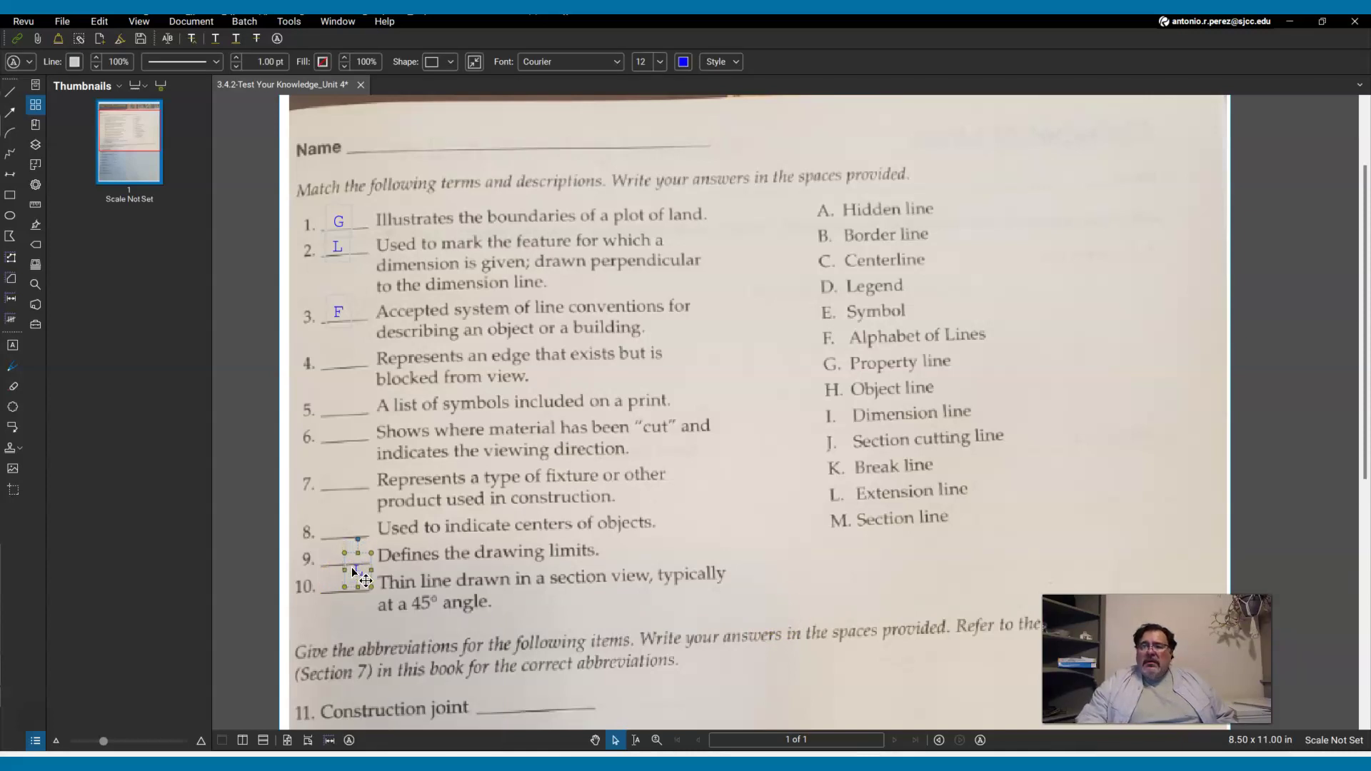
key(Left)
key(Left)
key(Left)
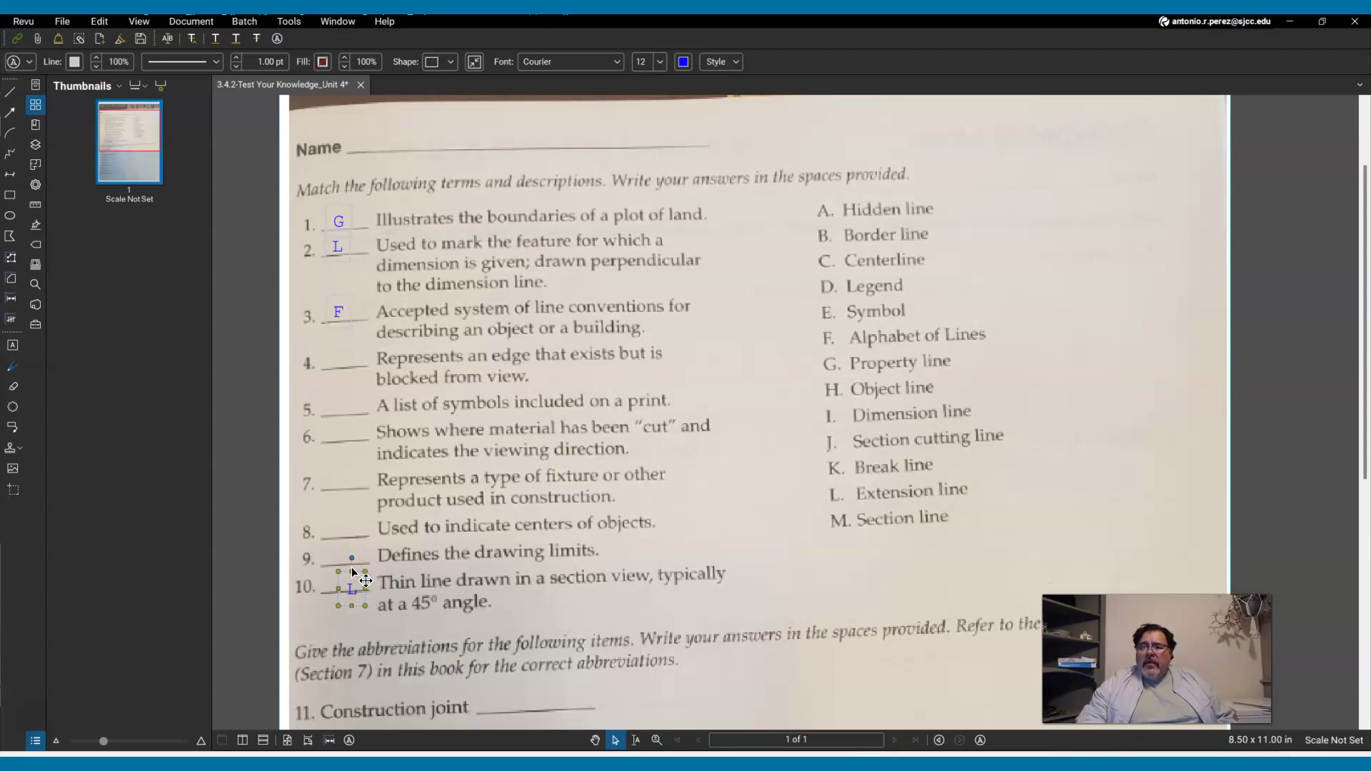
key(Up)
key(Up)
click(334, 595)
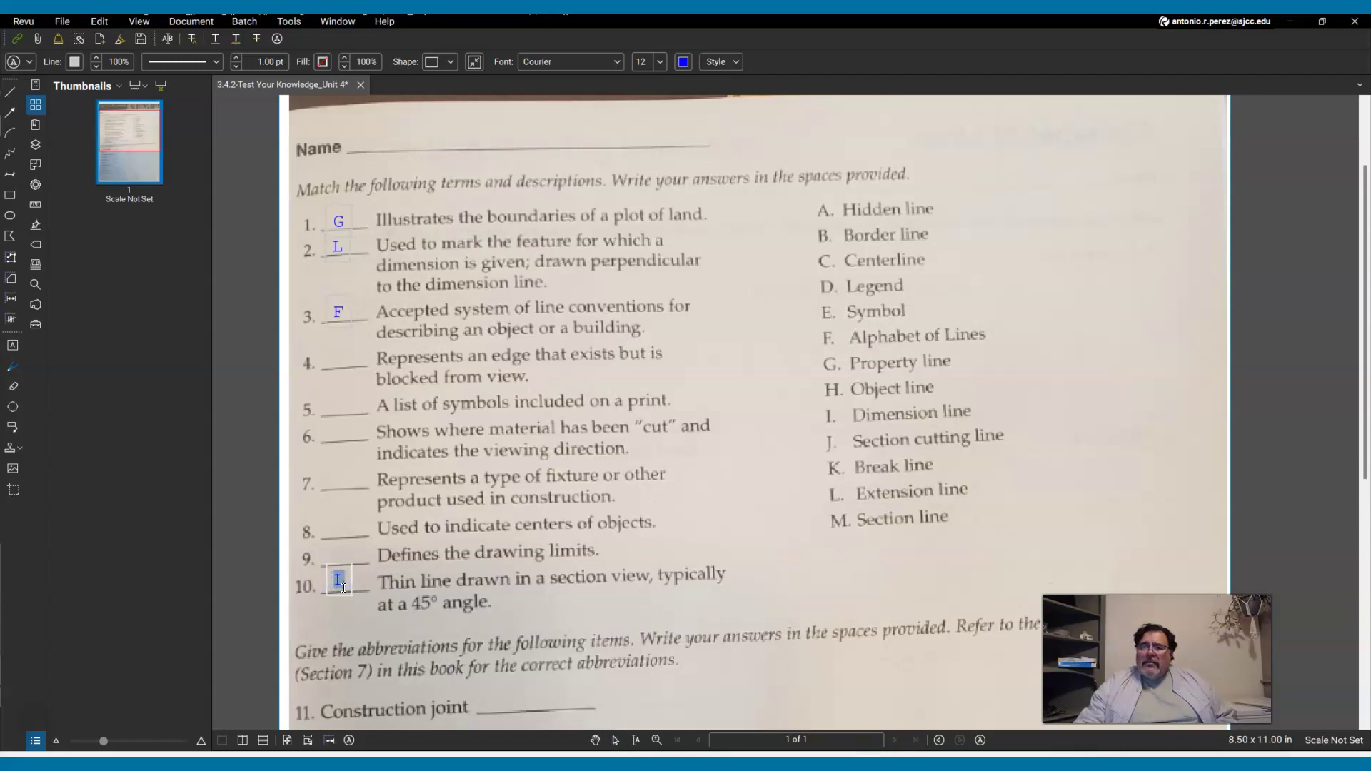
double_click(346, 592)
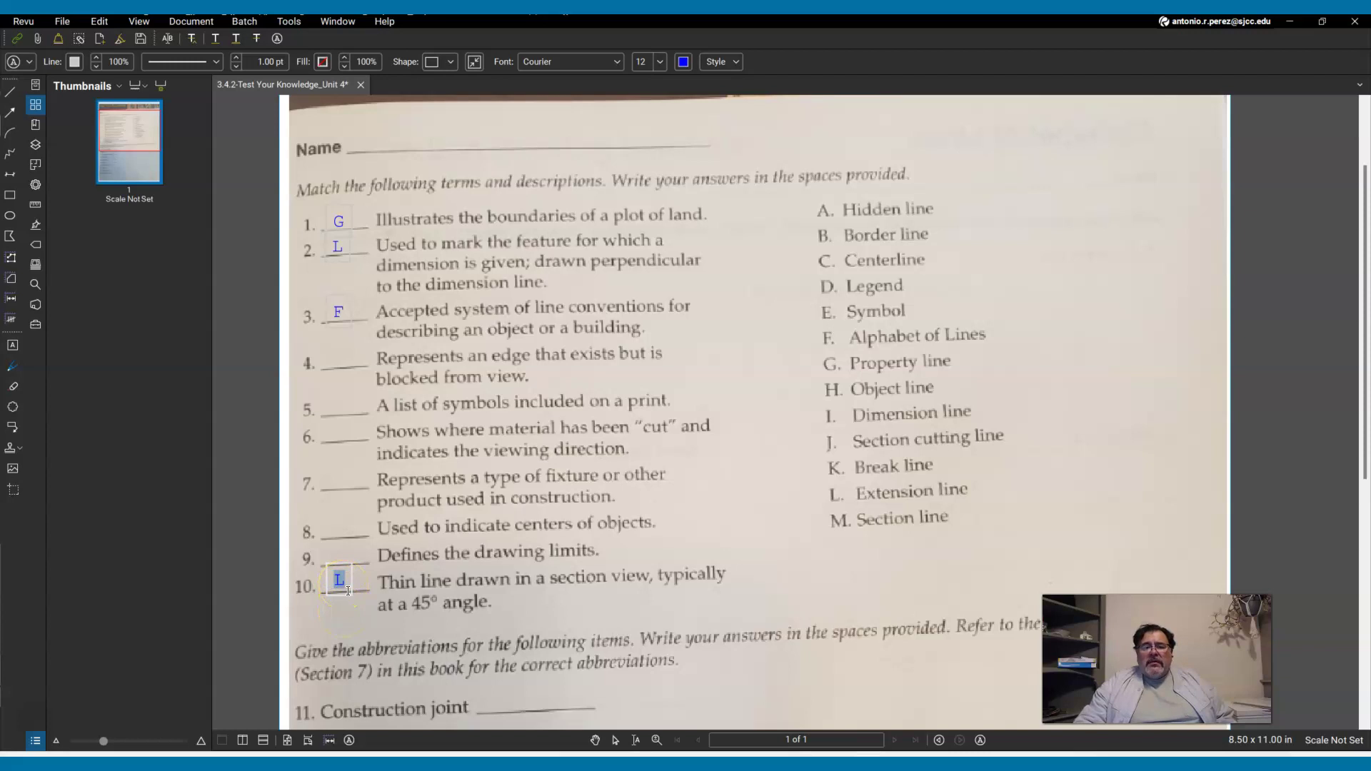
text(M)
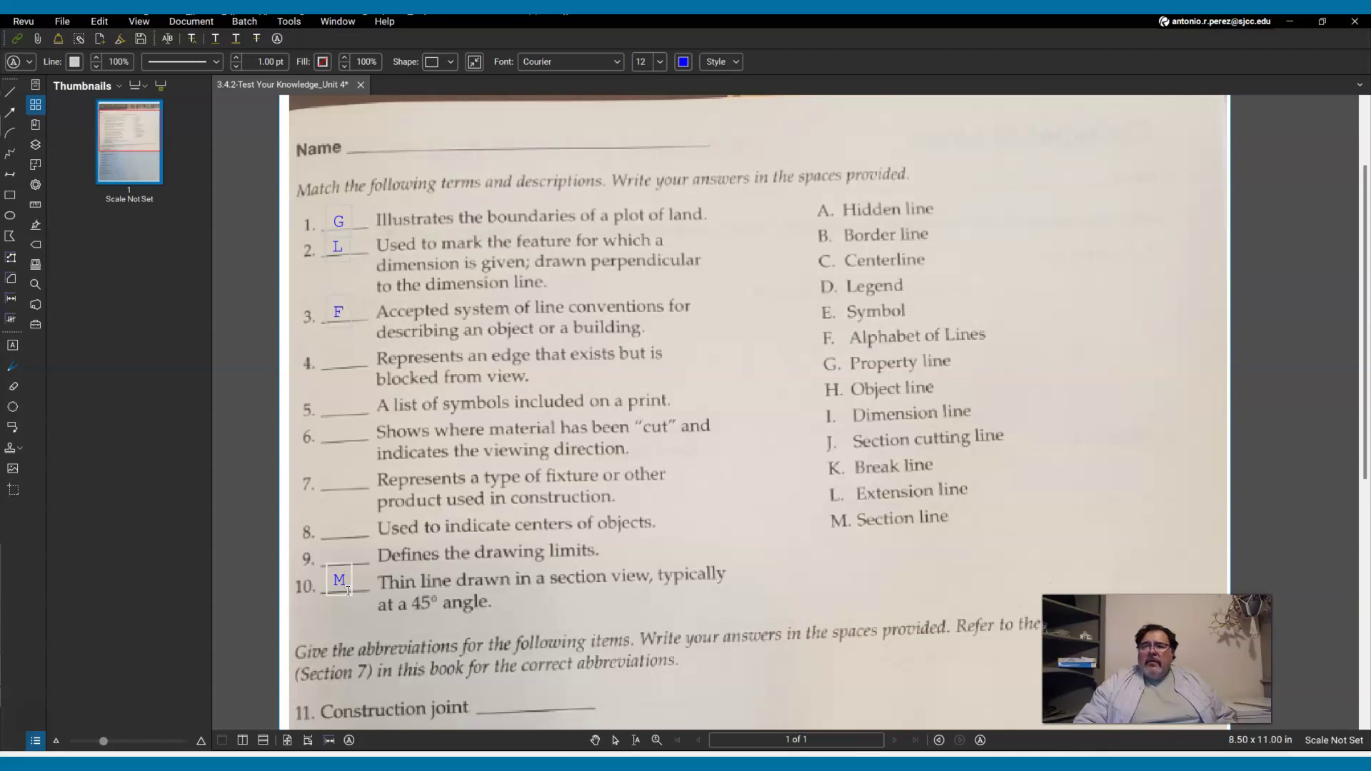
click(420, 609)
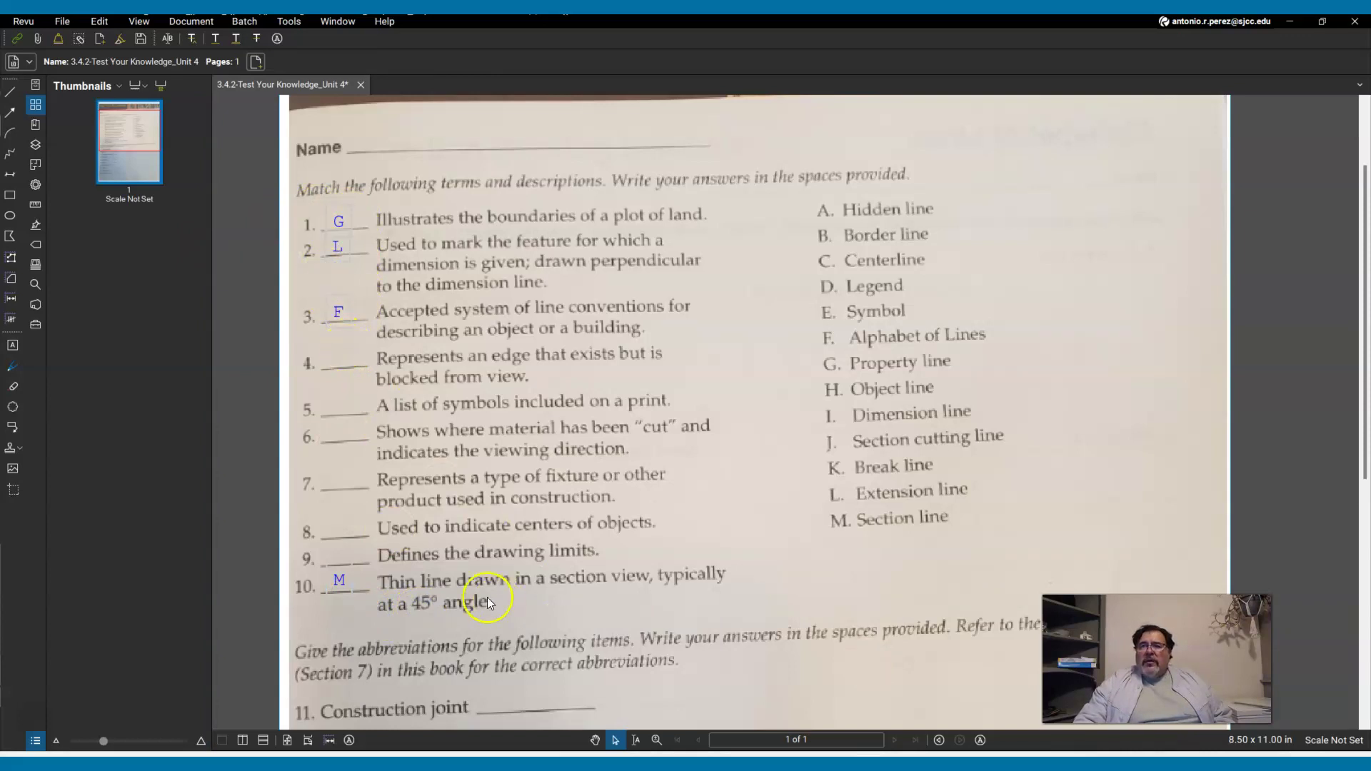
Scroll to abbreviation items 11–20, then minimize Revu and show the Canvas assignment page.
scroll(362, 592, down, 4)
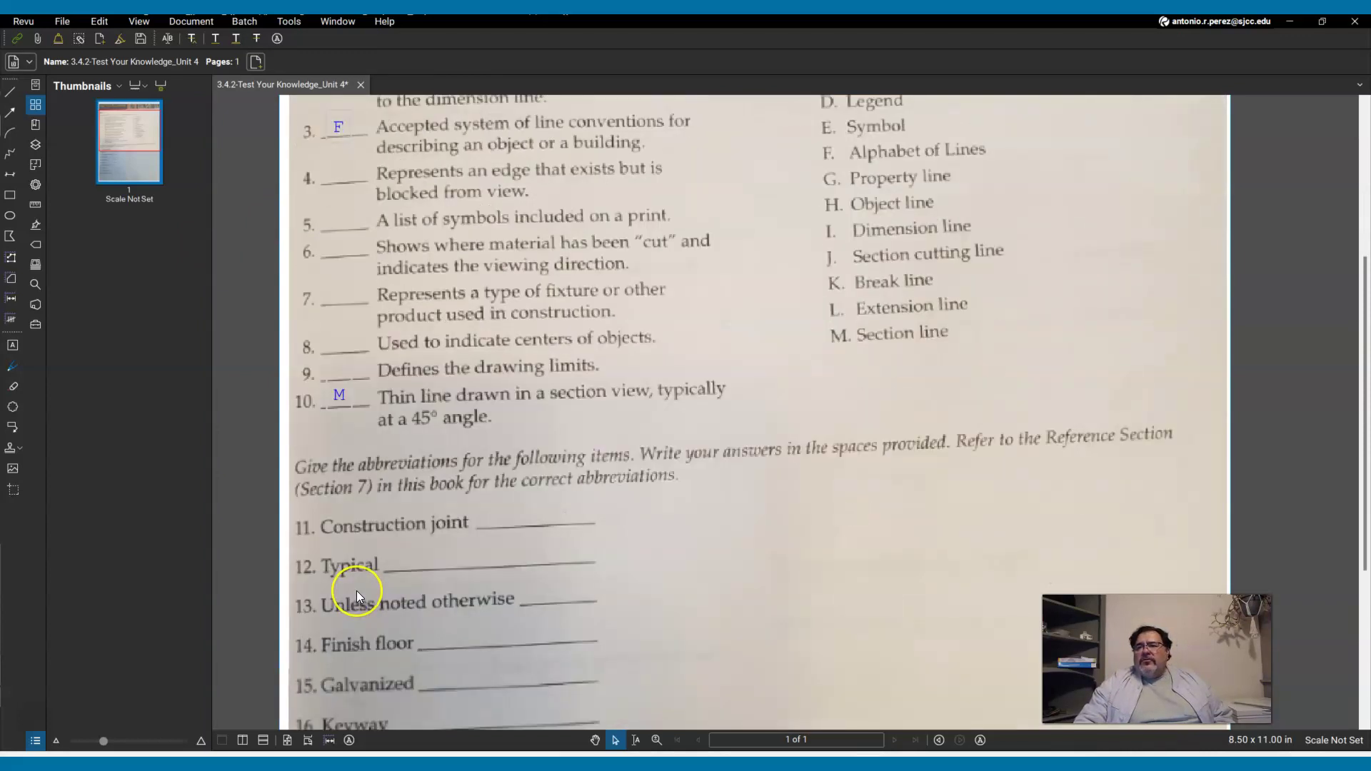
scroll(357, 590, down, 1)
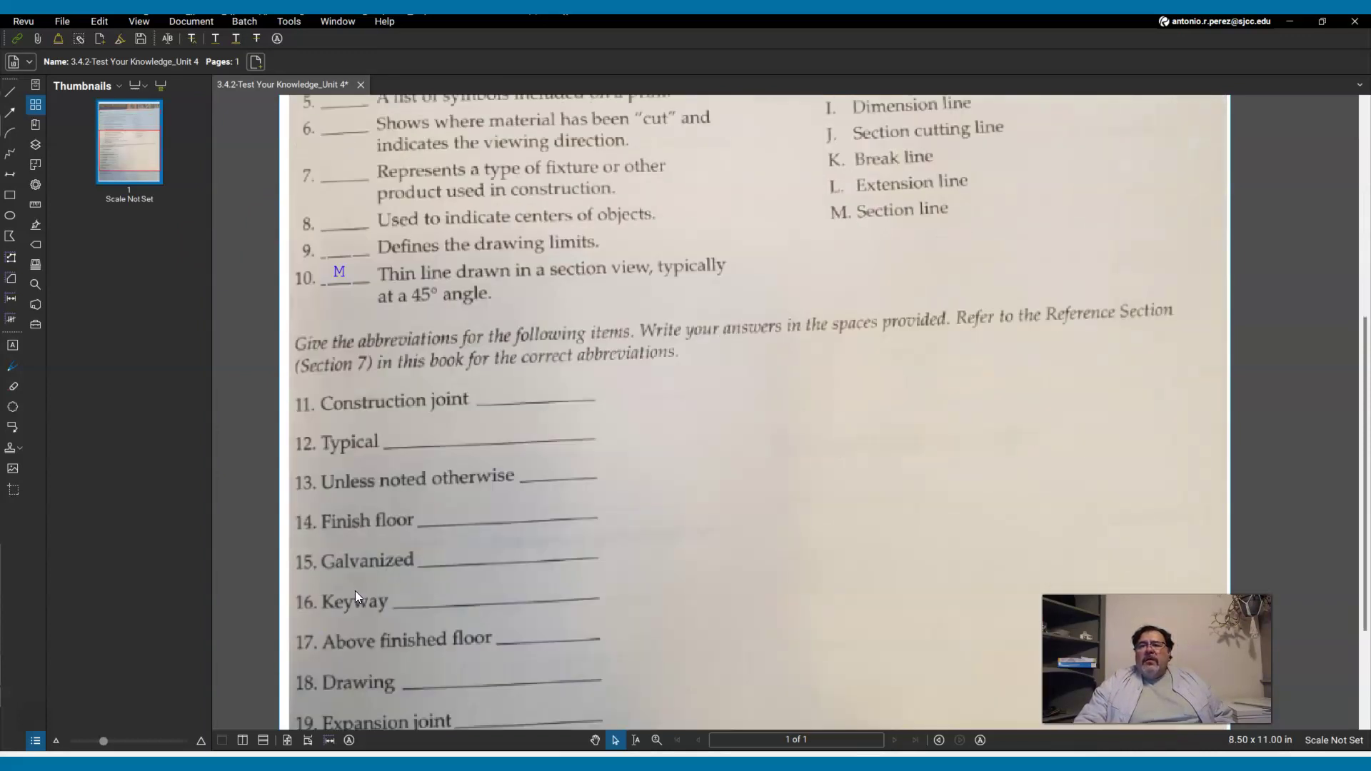
scroll(354, 590, down, 1)
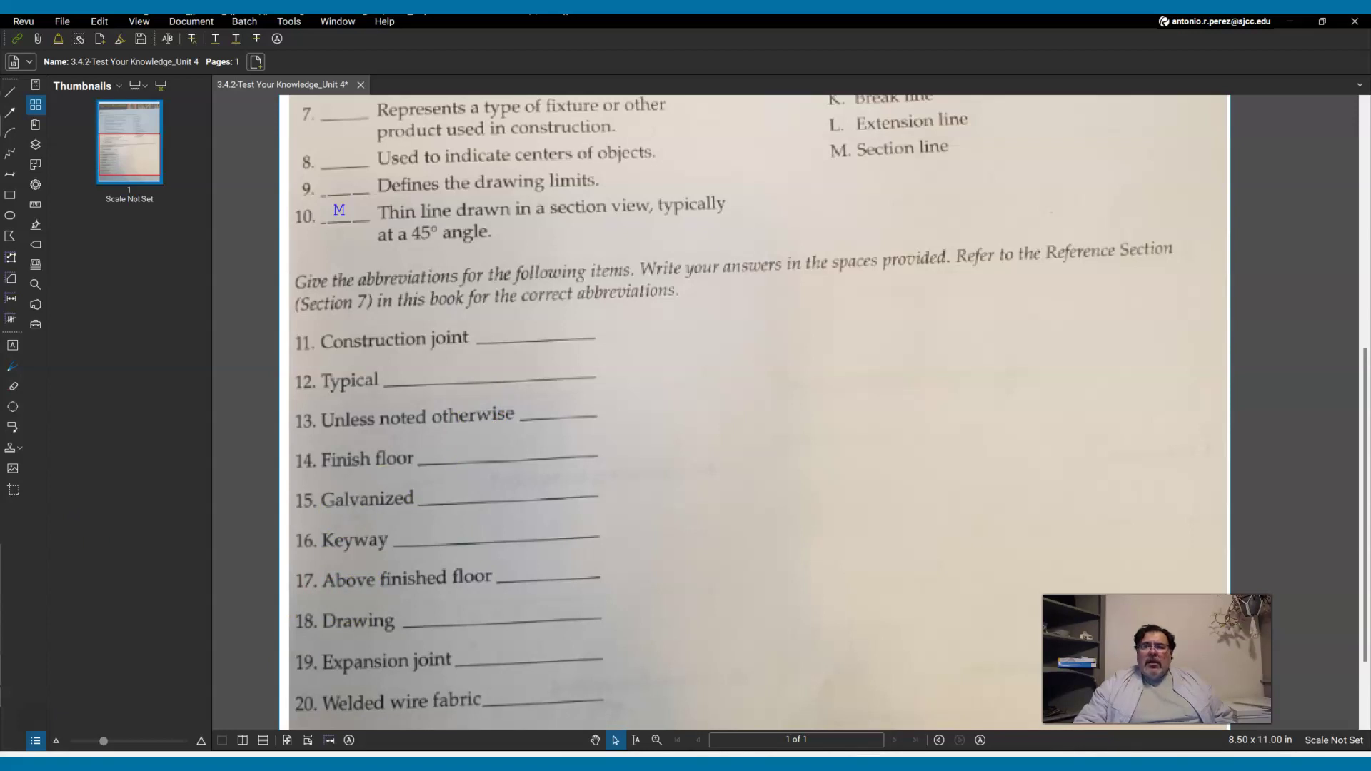
scroll(478, 564, down, 1)
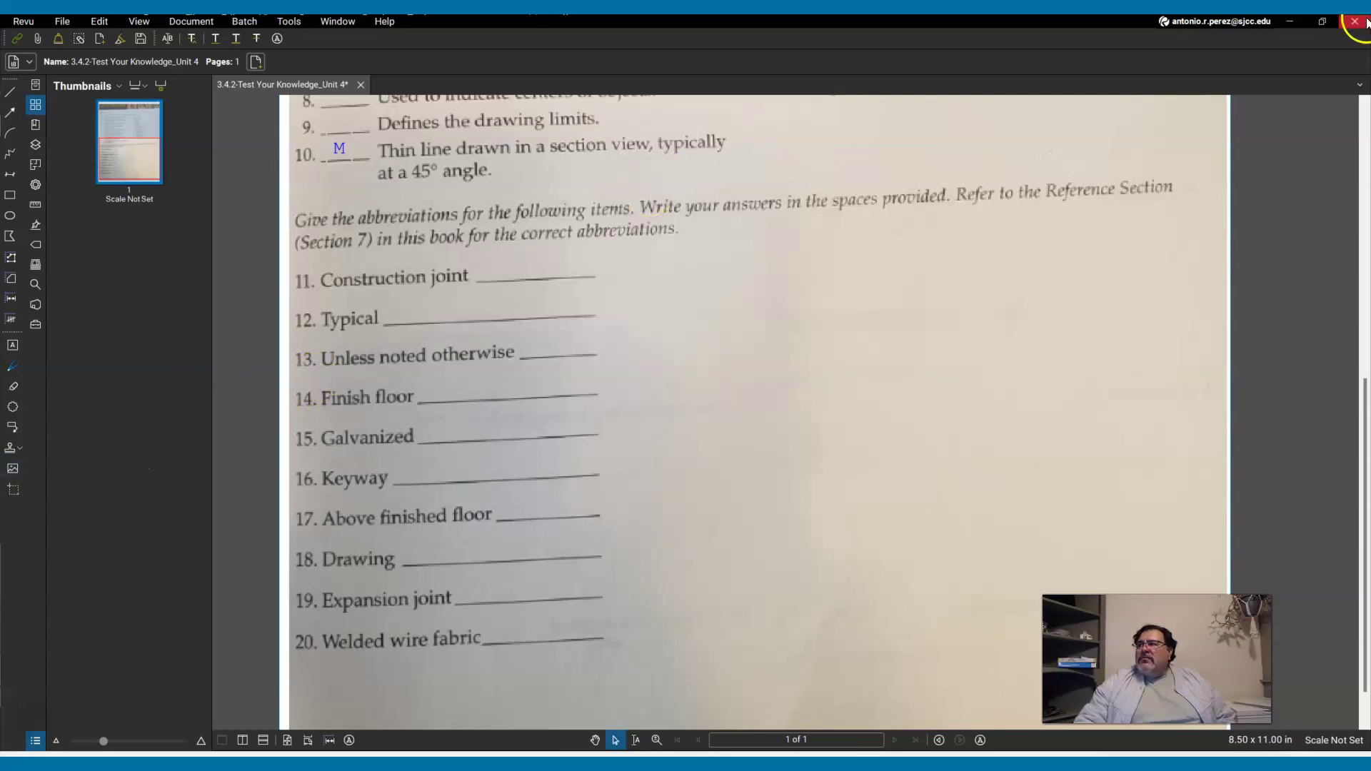
click(1296, 23)
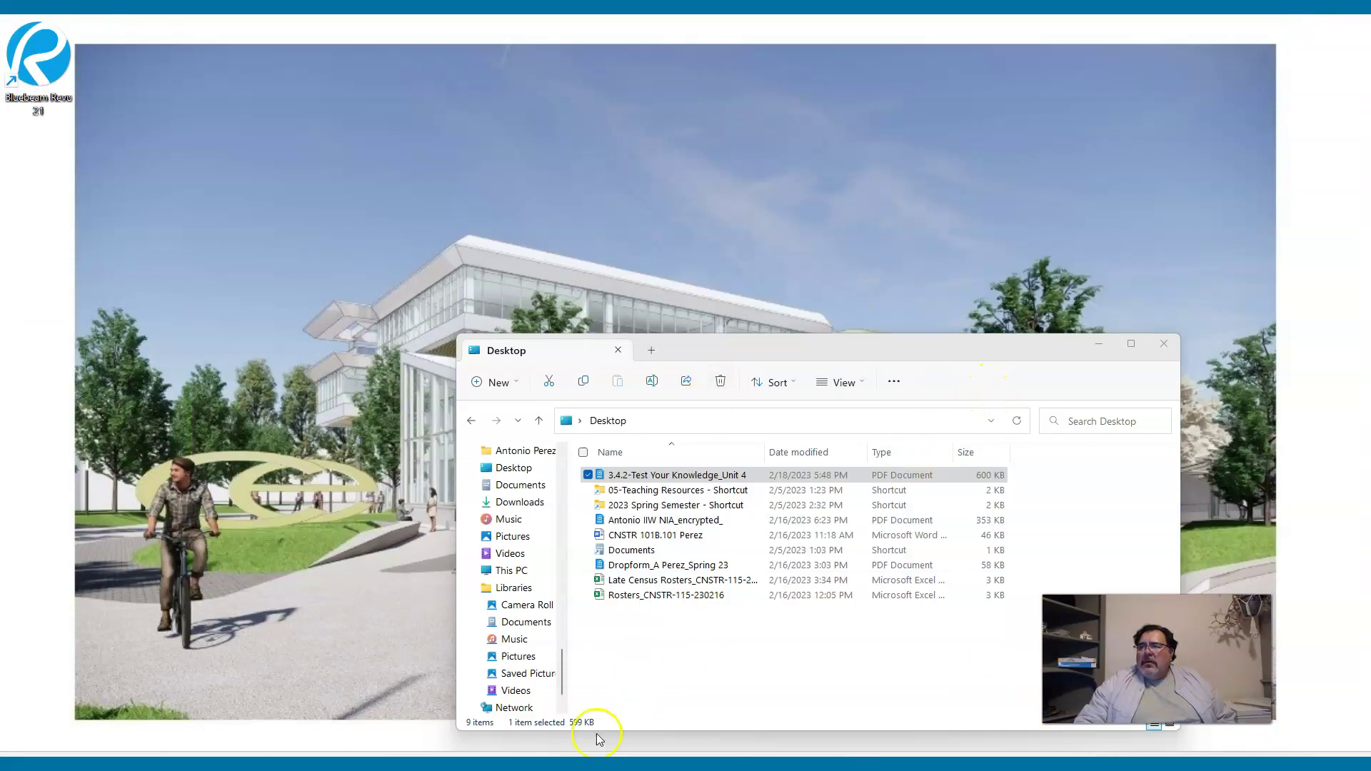
click(657, 753)
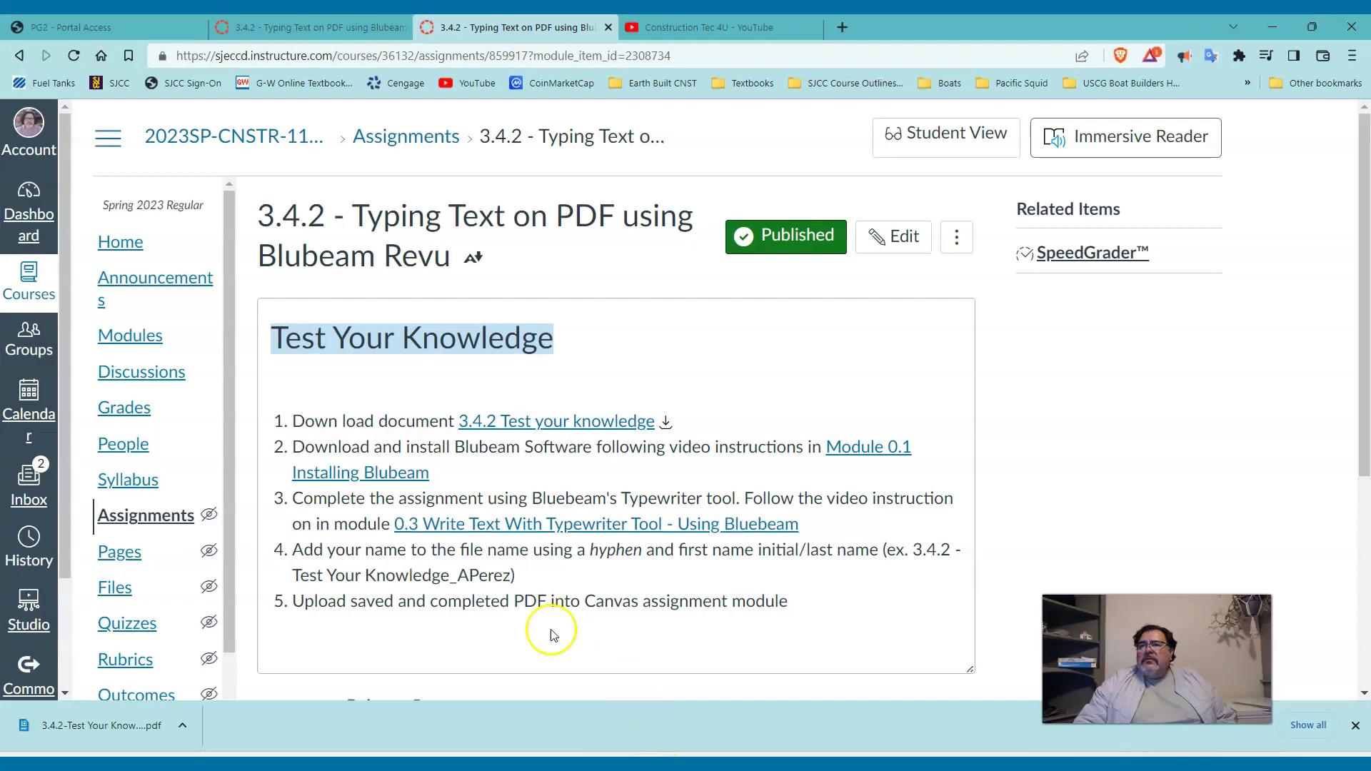
Open the 3.4.1.3 Abbreviations page from the course Modules list and scroll through it.
click(145, 335)
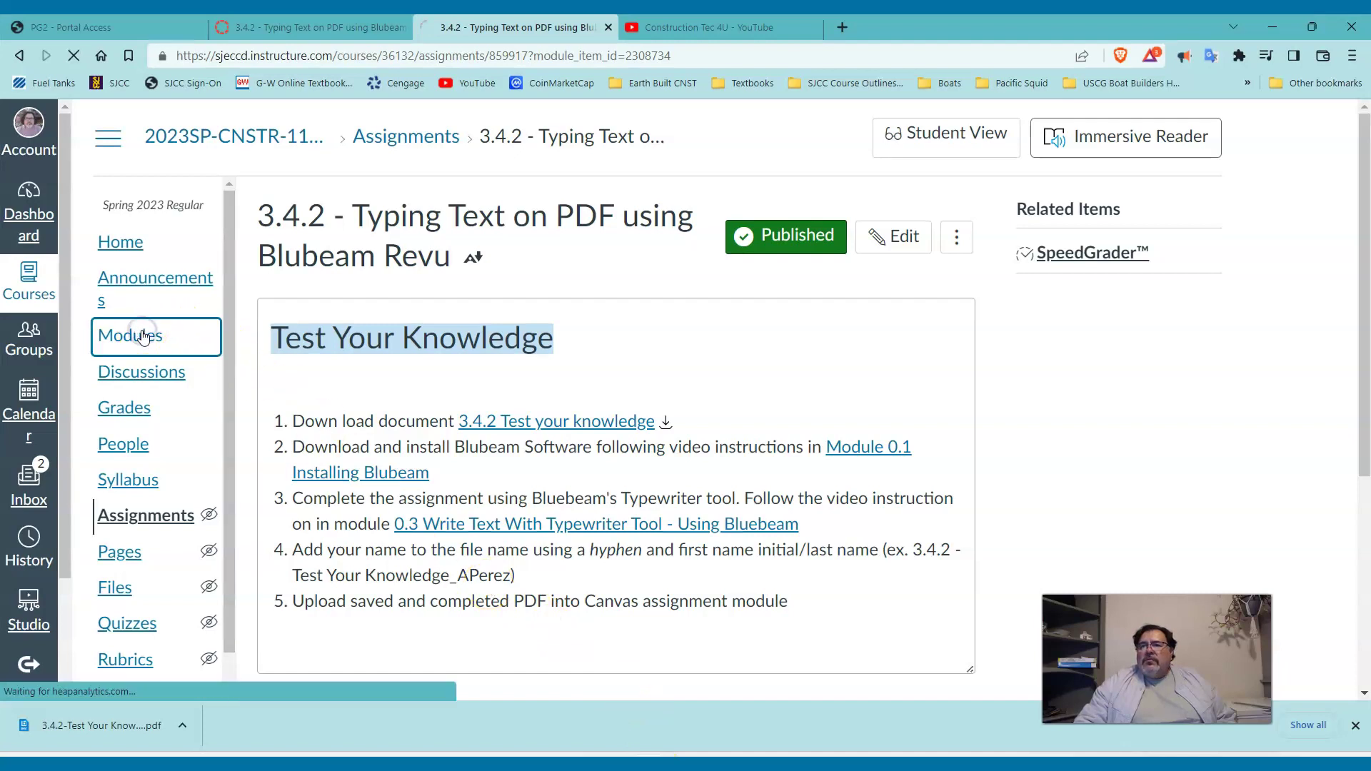
scroll(412, 440, down, 8)
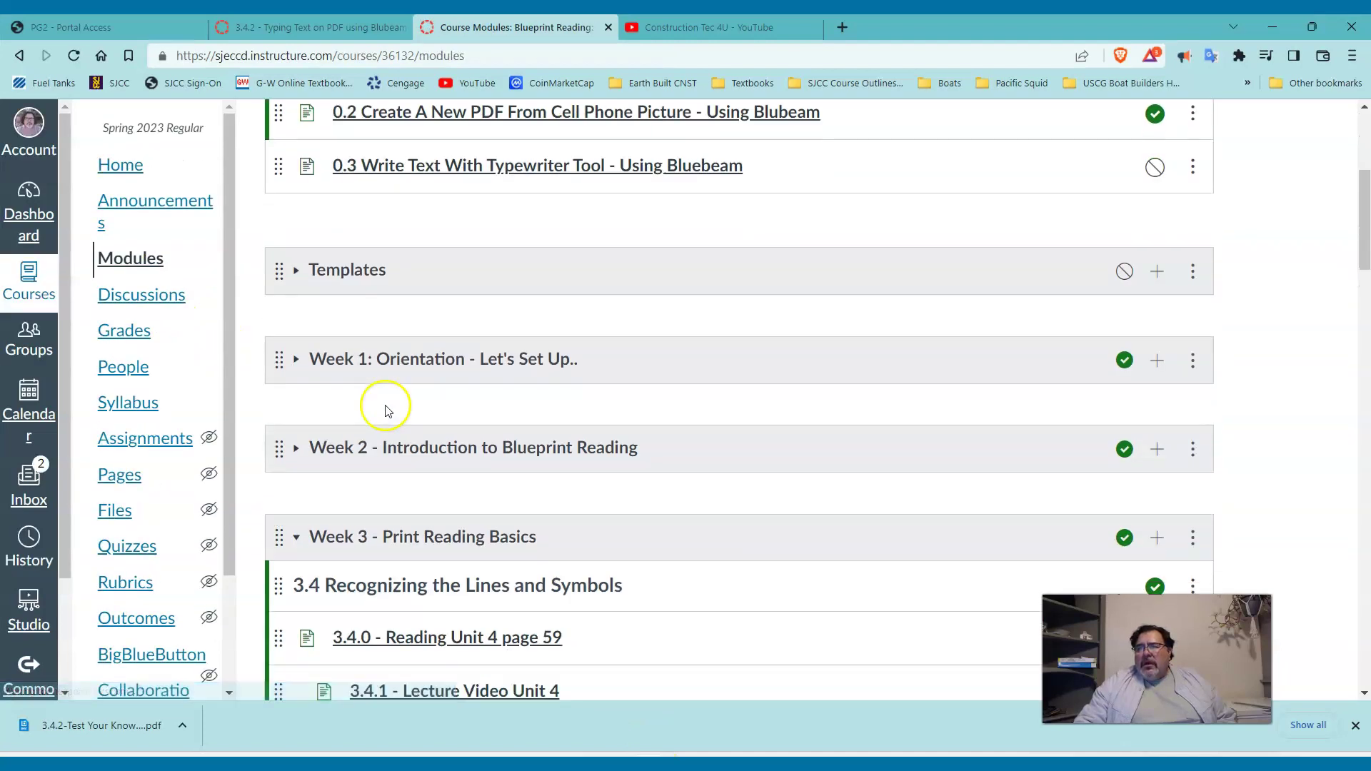
scroll(390, 400, down, 2)
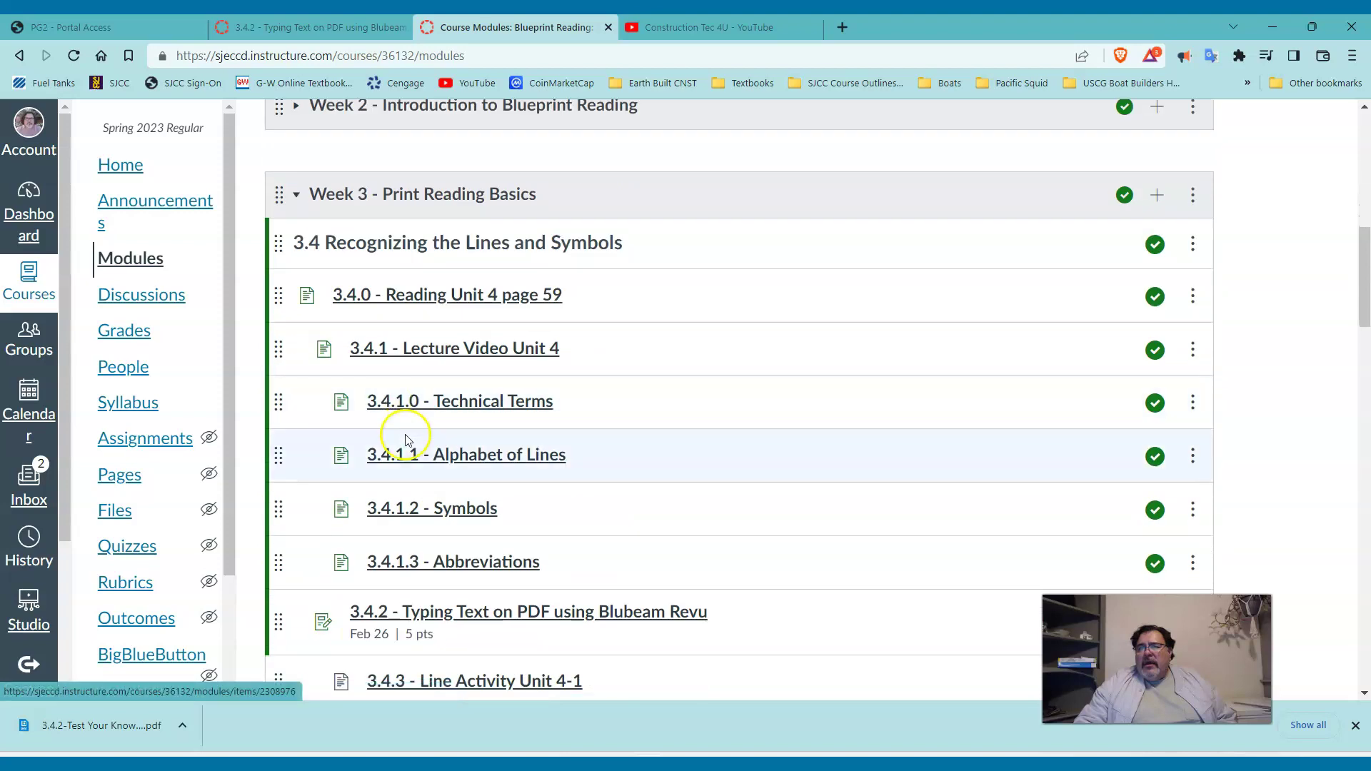
click(459, 569)
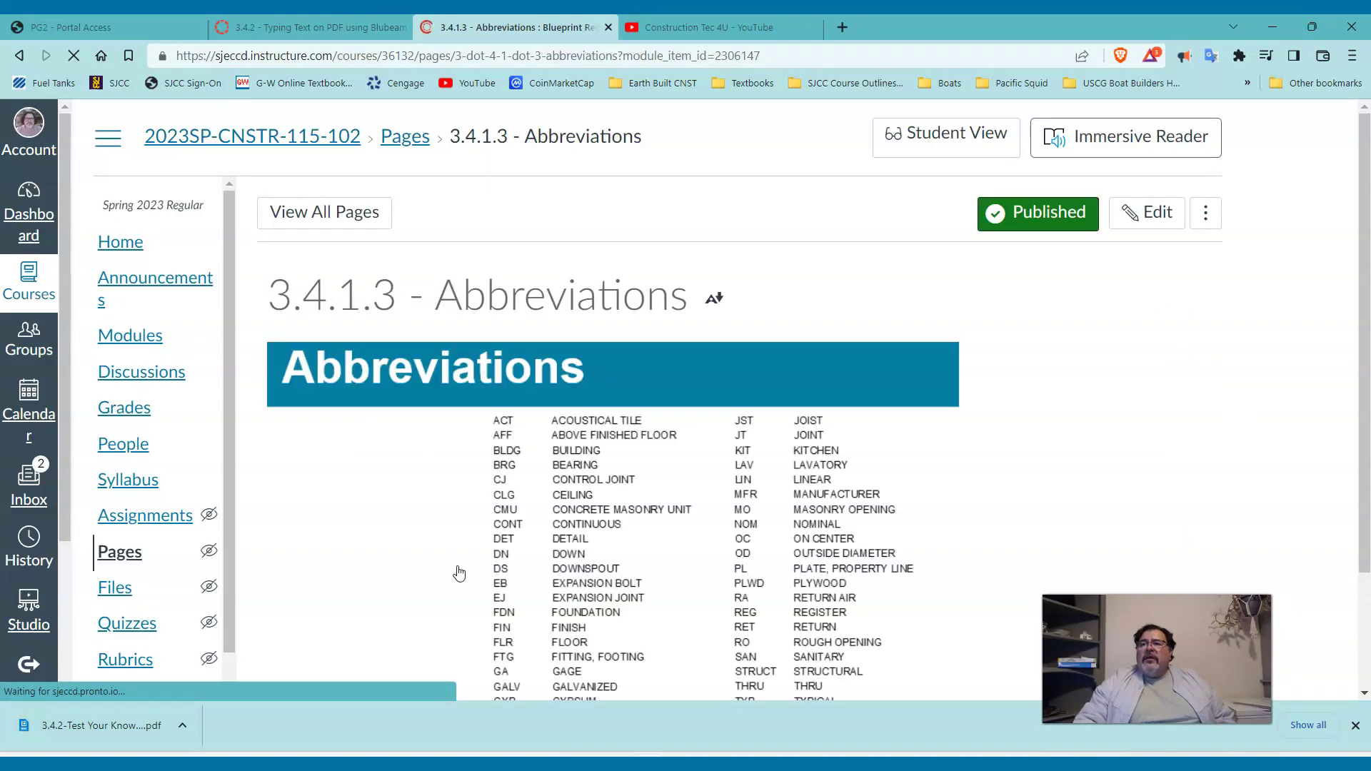
scroll(429, 514, down, 1)
scroll(419, 494, down, 1)
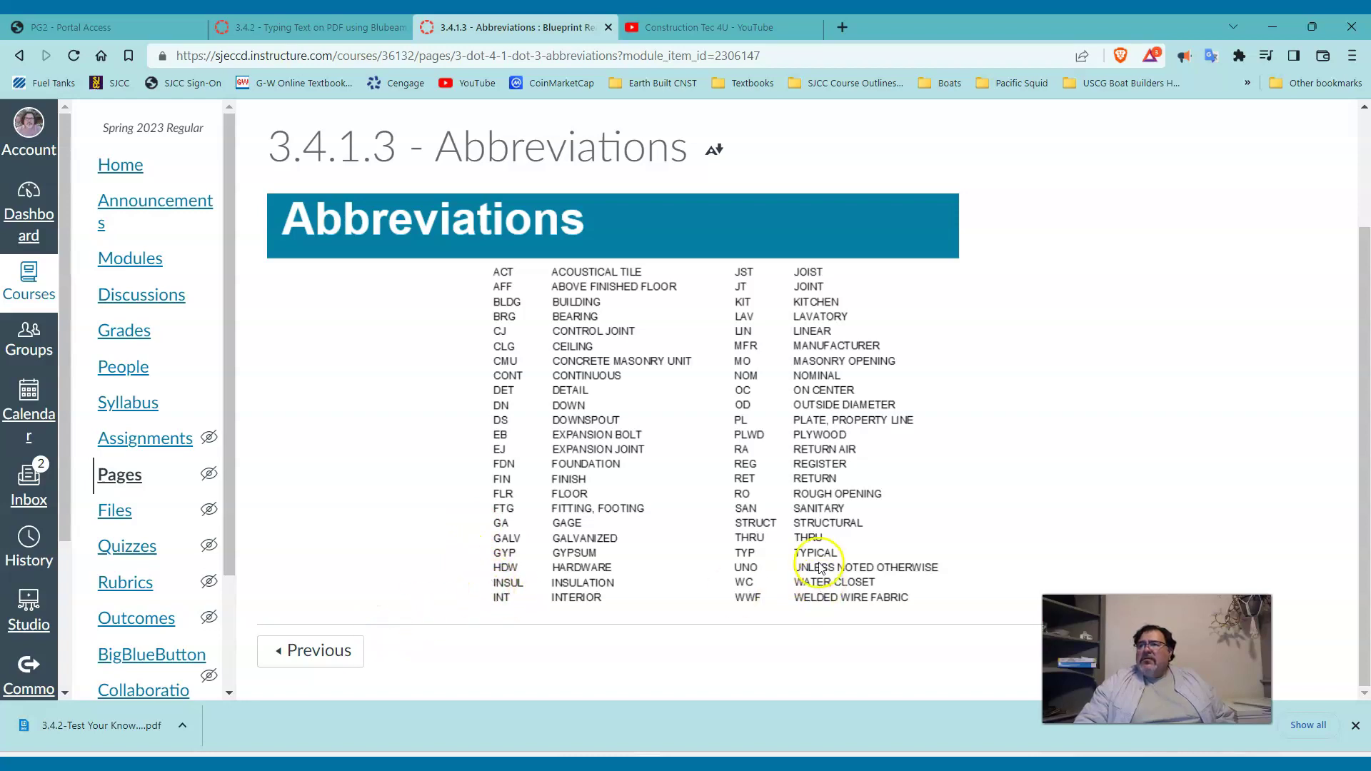
Glance at the YouTube and test PDF tabs, return to Abbreviations, then switch back to Revu.
click(739, 28)
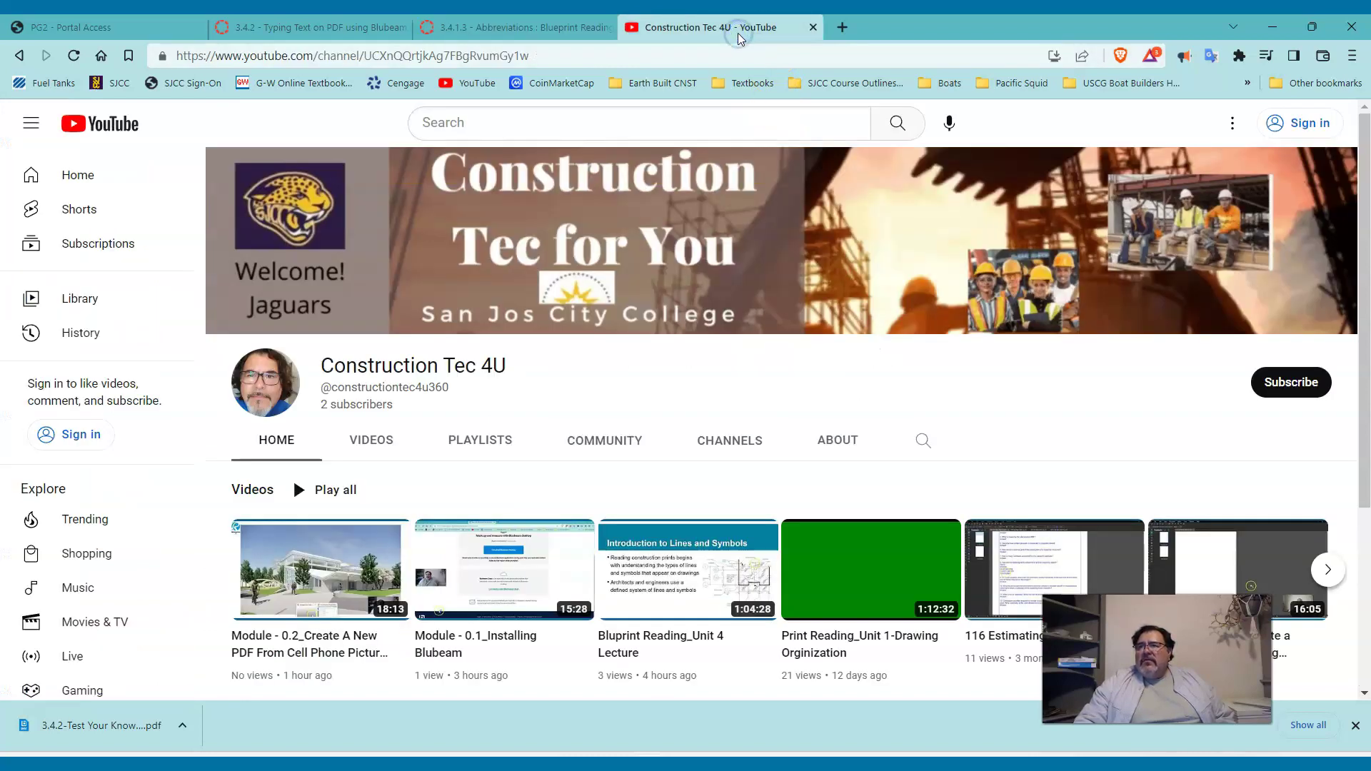
click(350, 27)
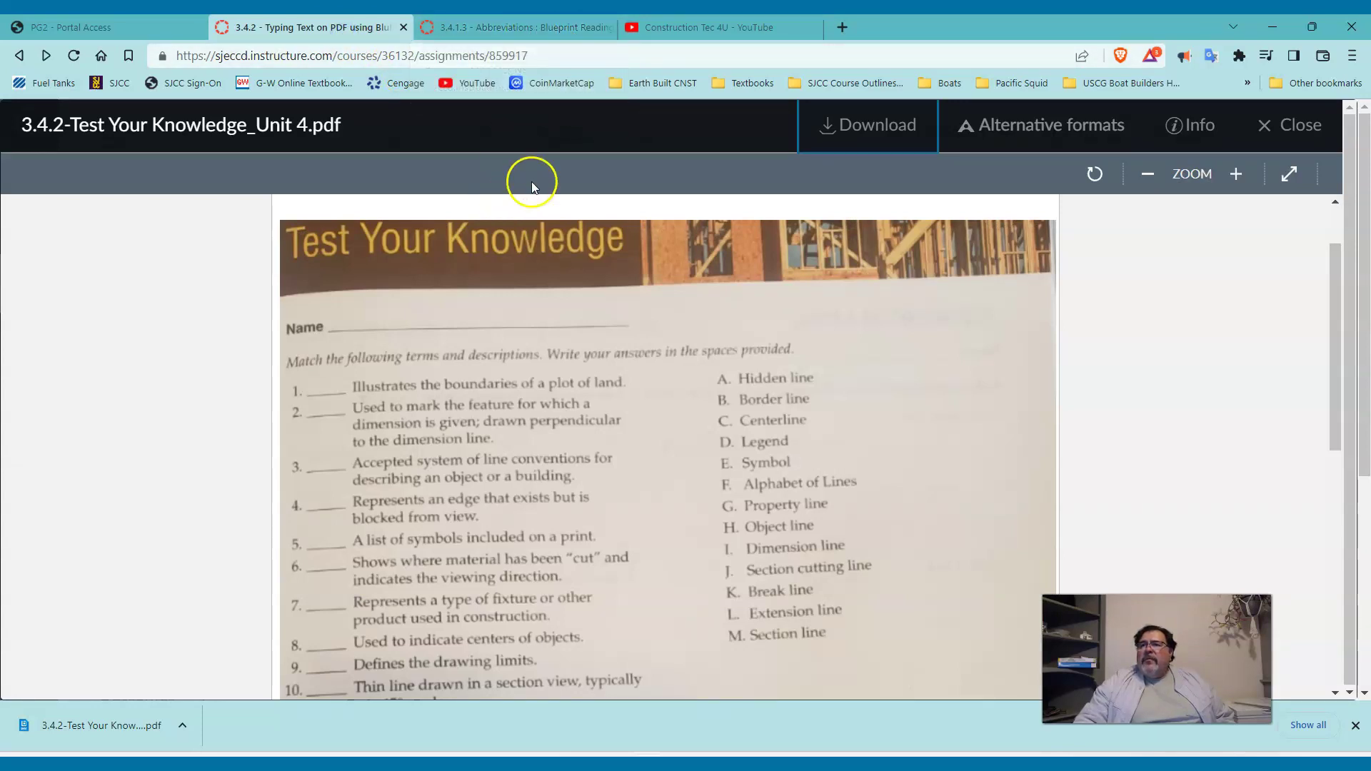
click(564, 23)
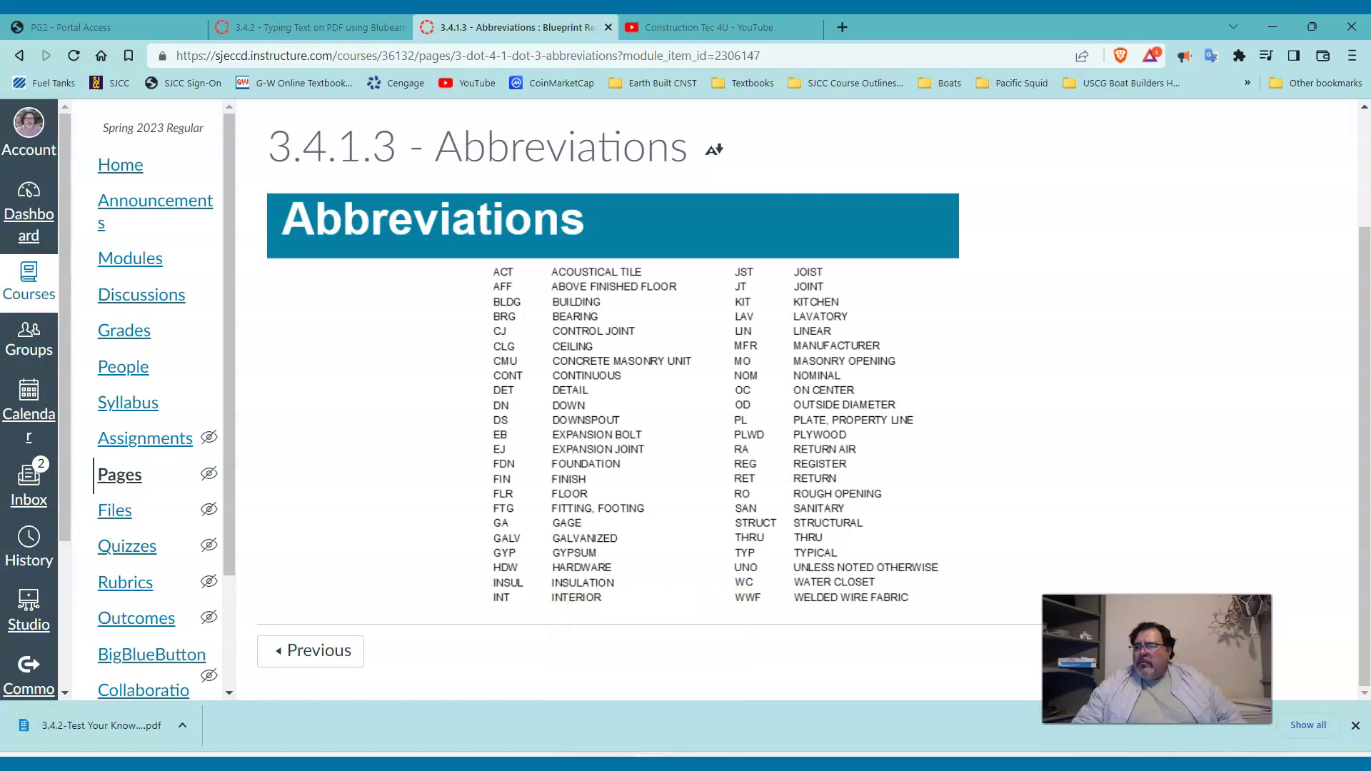
click(866, 762)
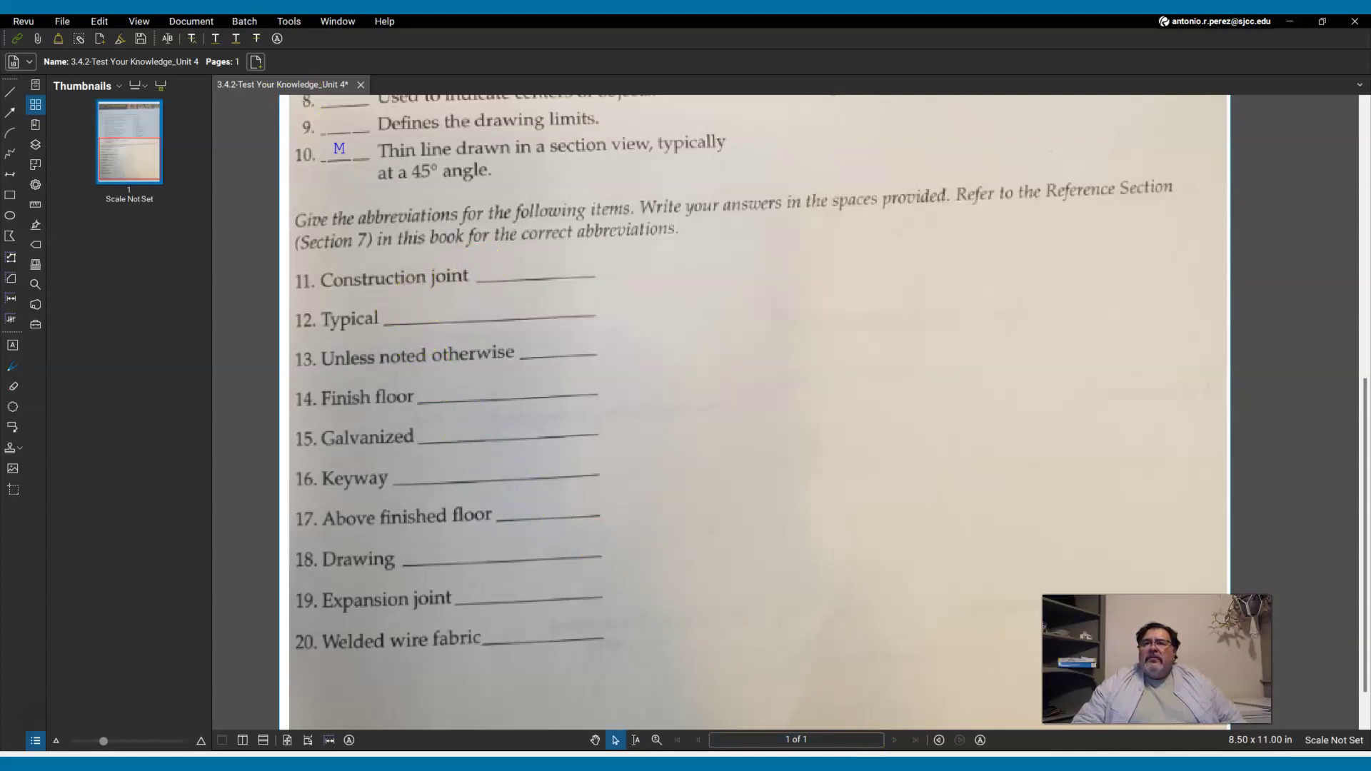
Type 'CJ' on the blank for item 11, Construction joint.
click(278, 39)
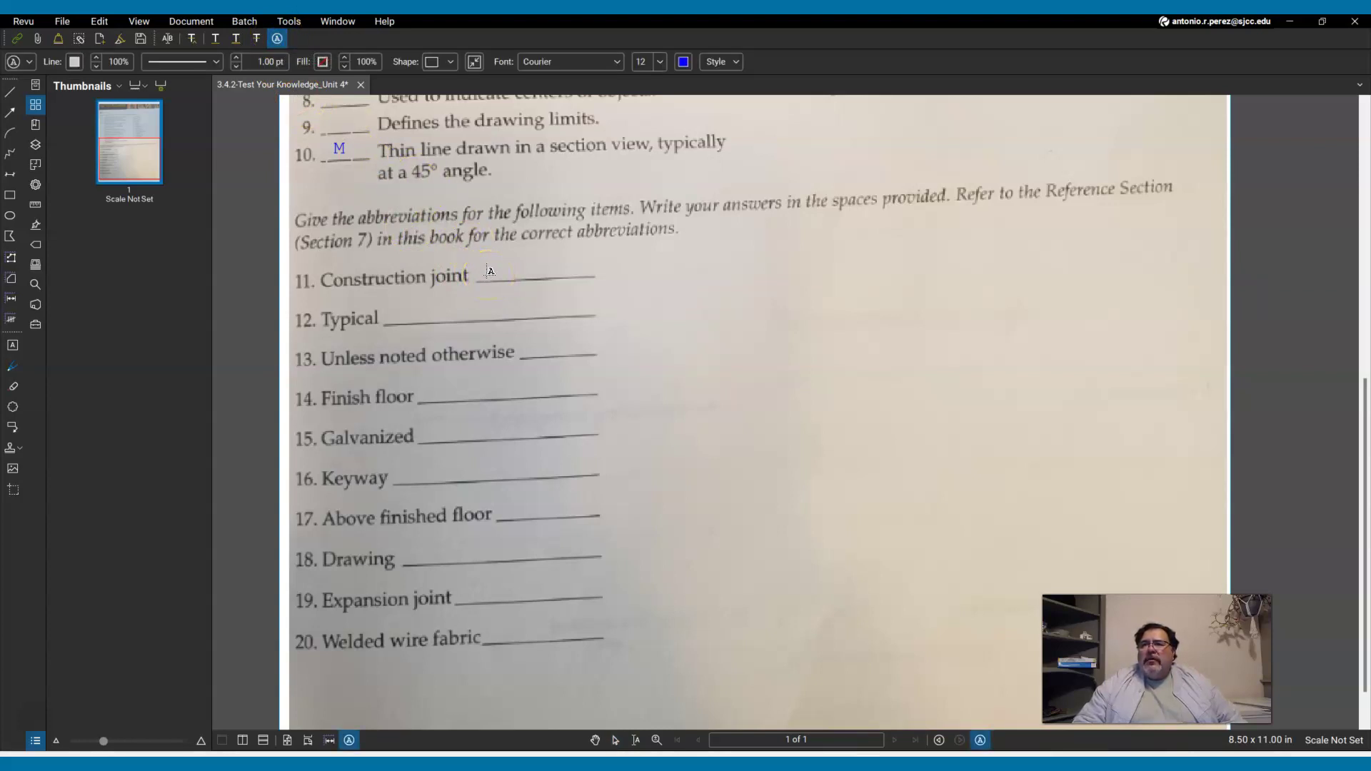
click(490, 270)
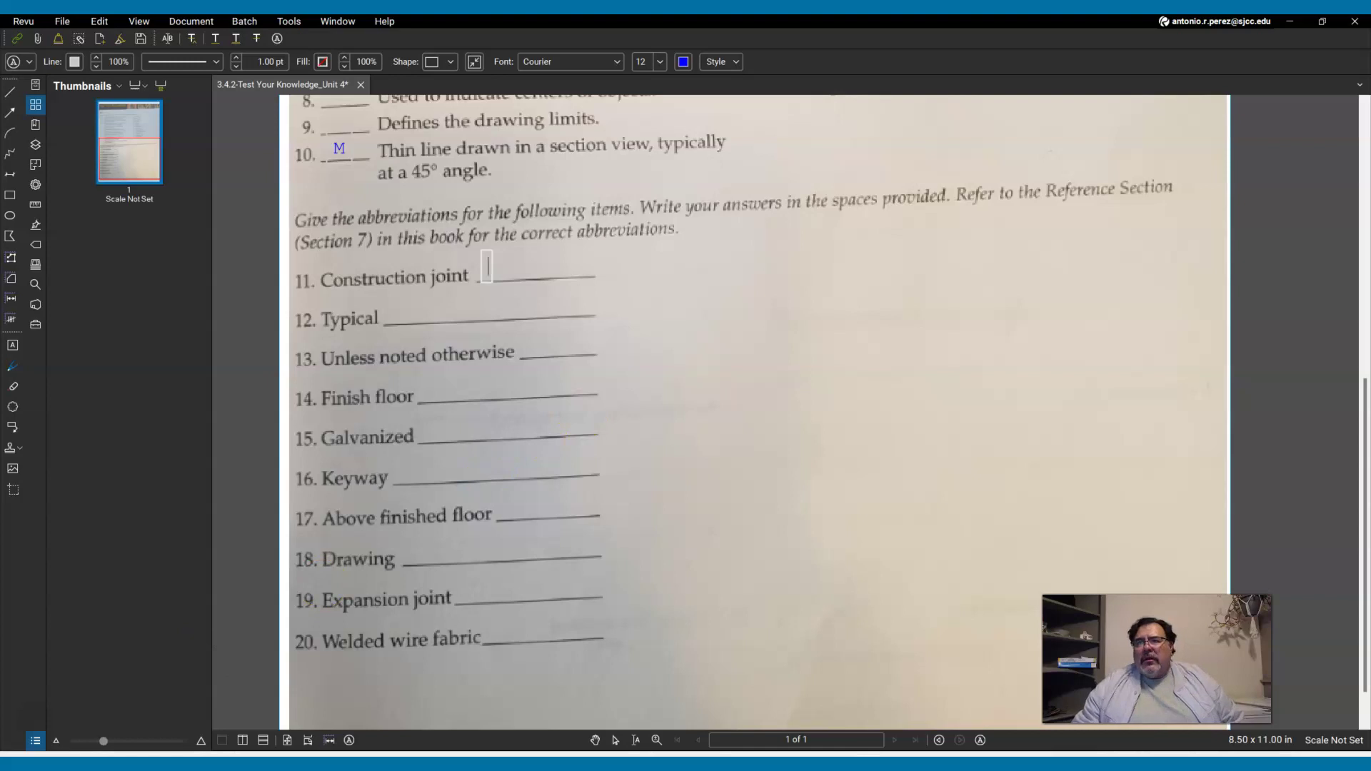
text(CD)
key(BackSpace)
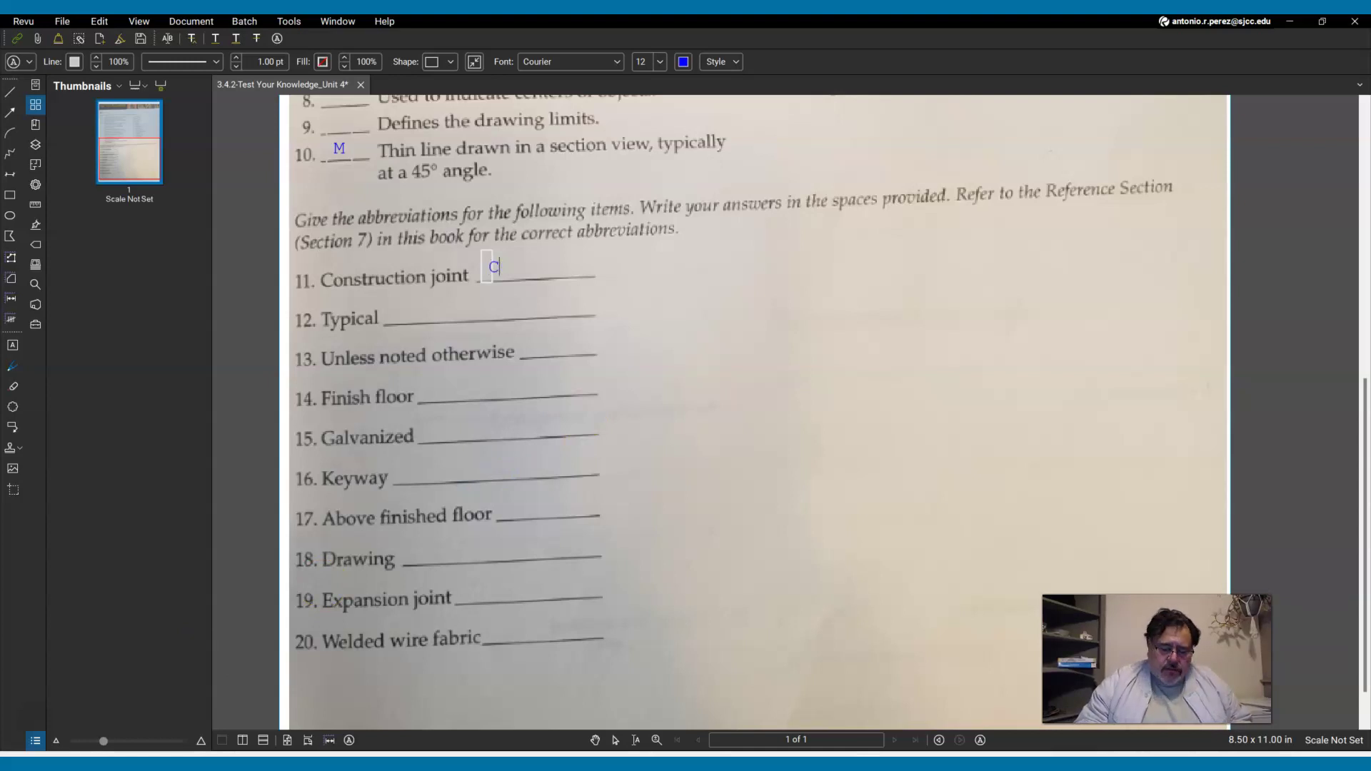
text(J)
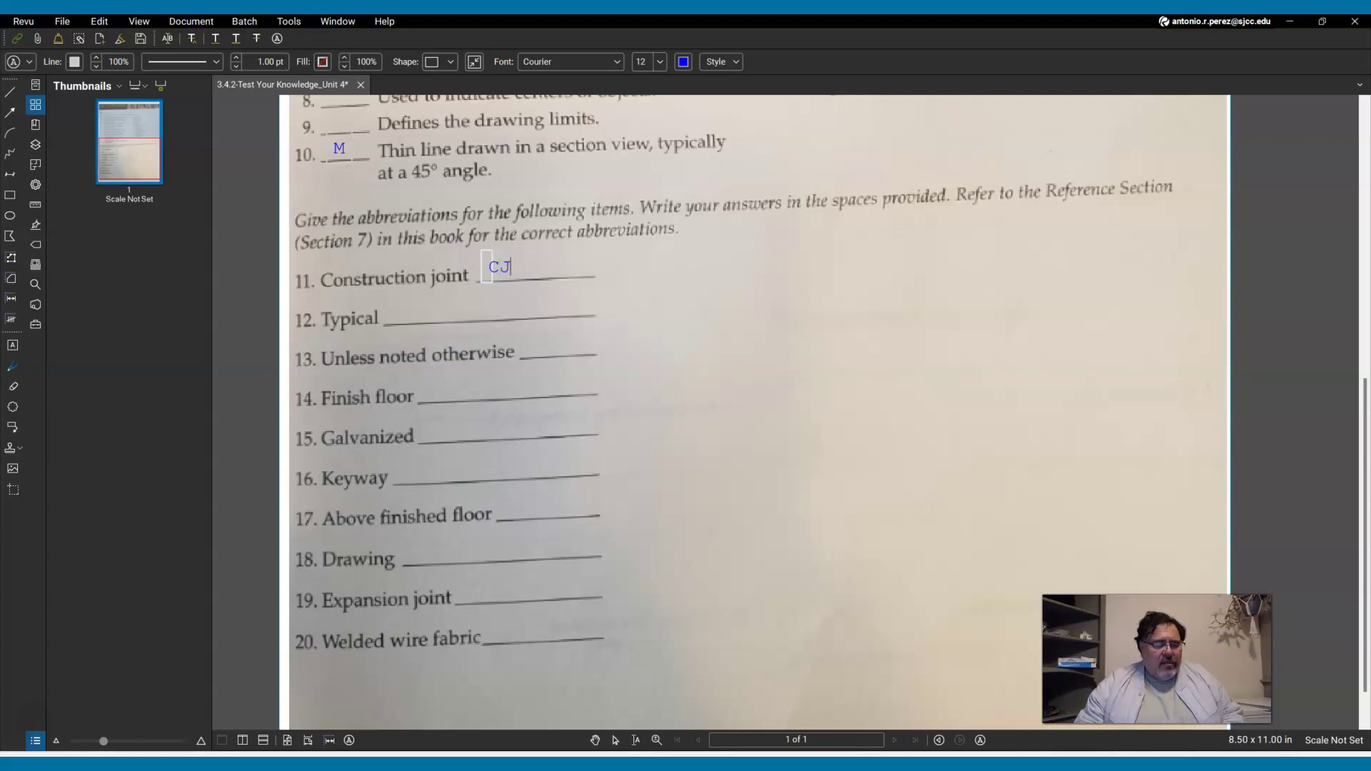
key(Escape)
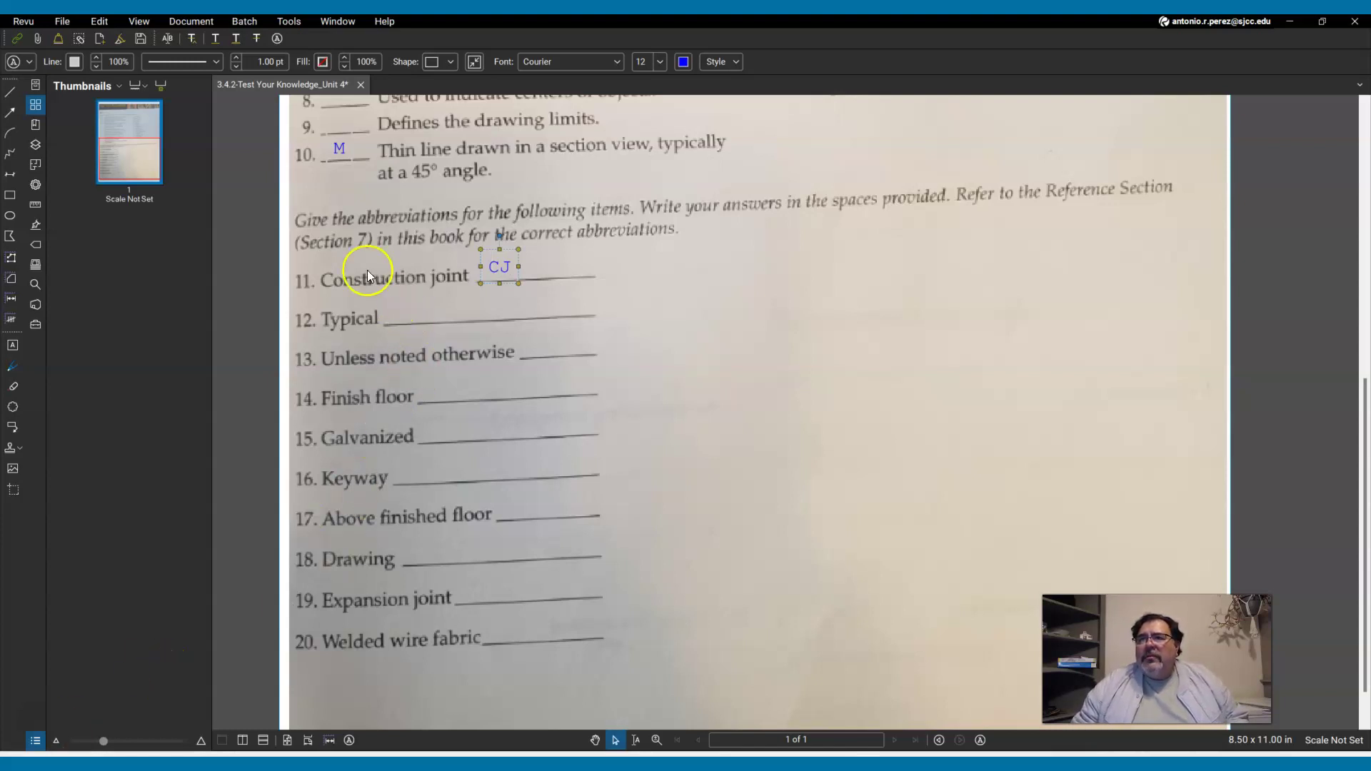
Type 'TYP' on the blank for item 12.
click(277, 39)
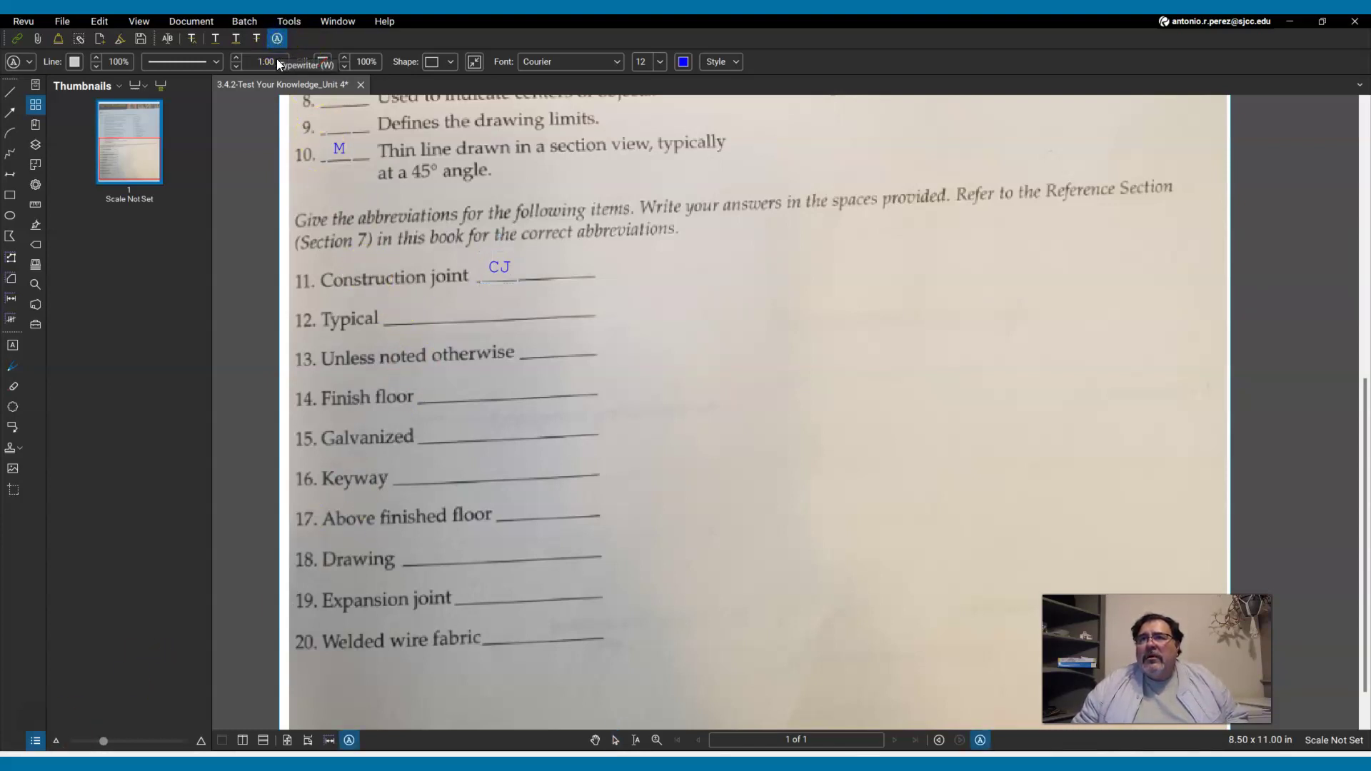
click(404, 309)
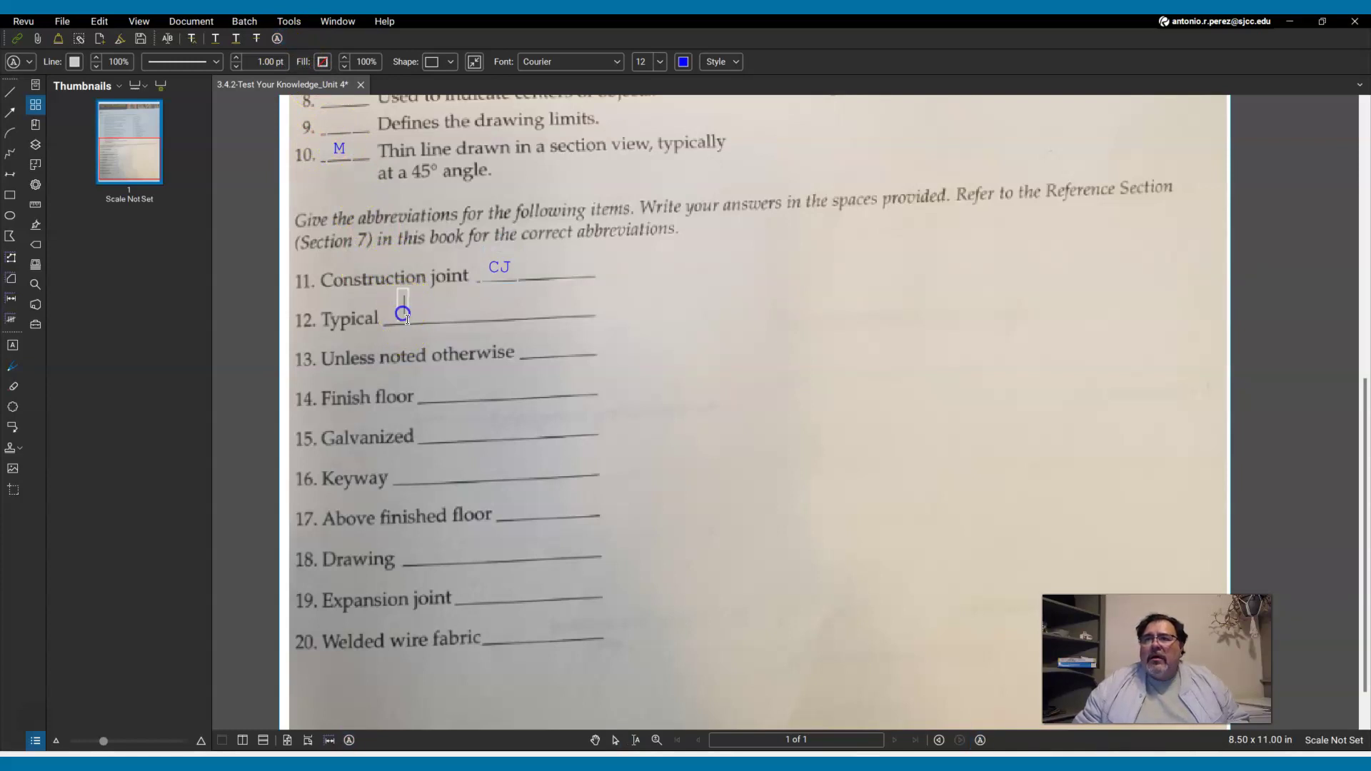
text(TYP)
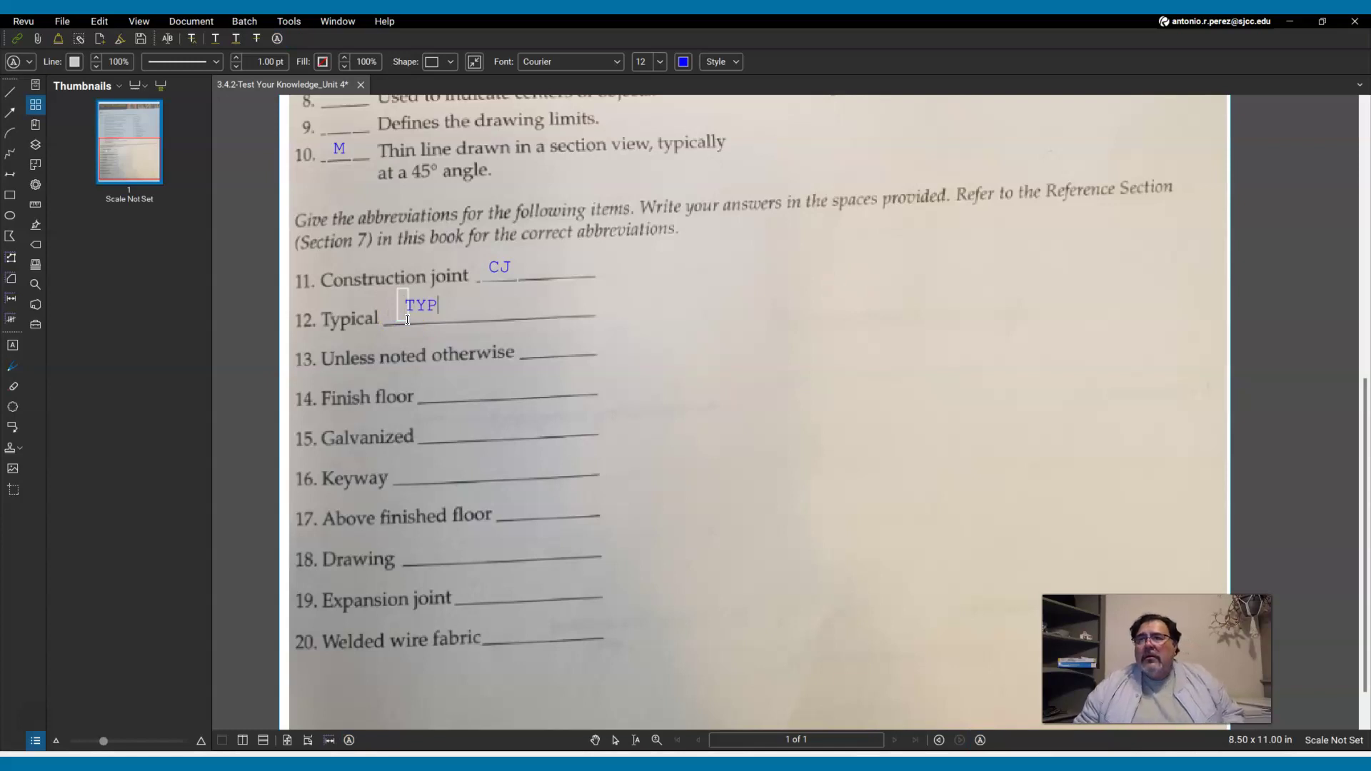
key(Escape)
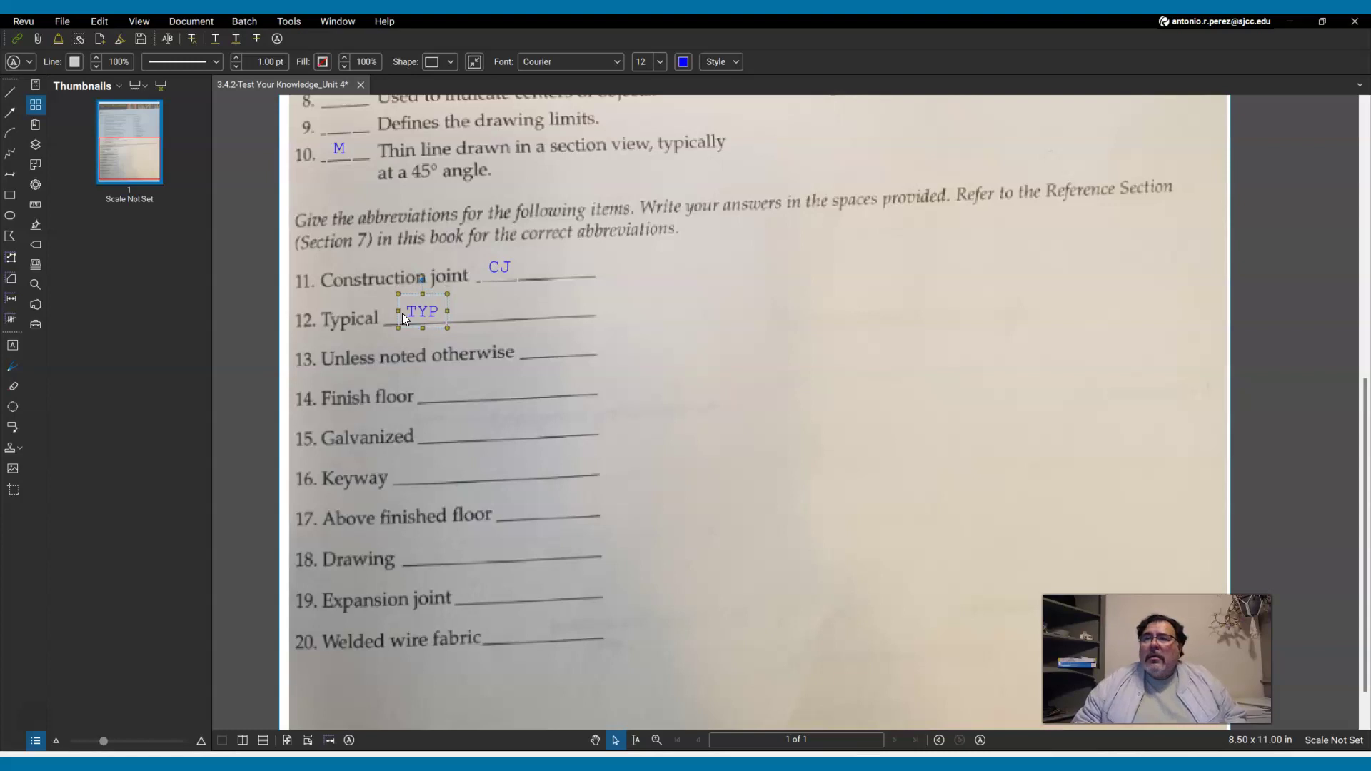
key(Escape)
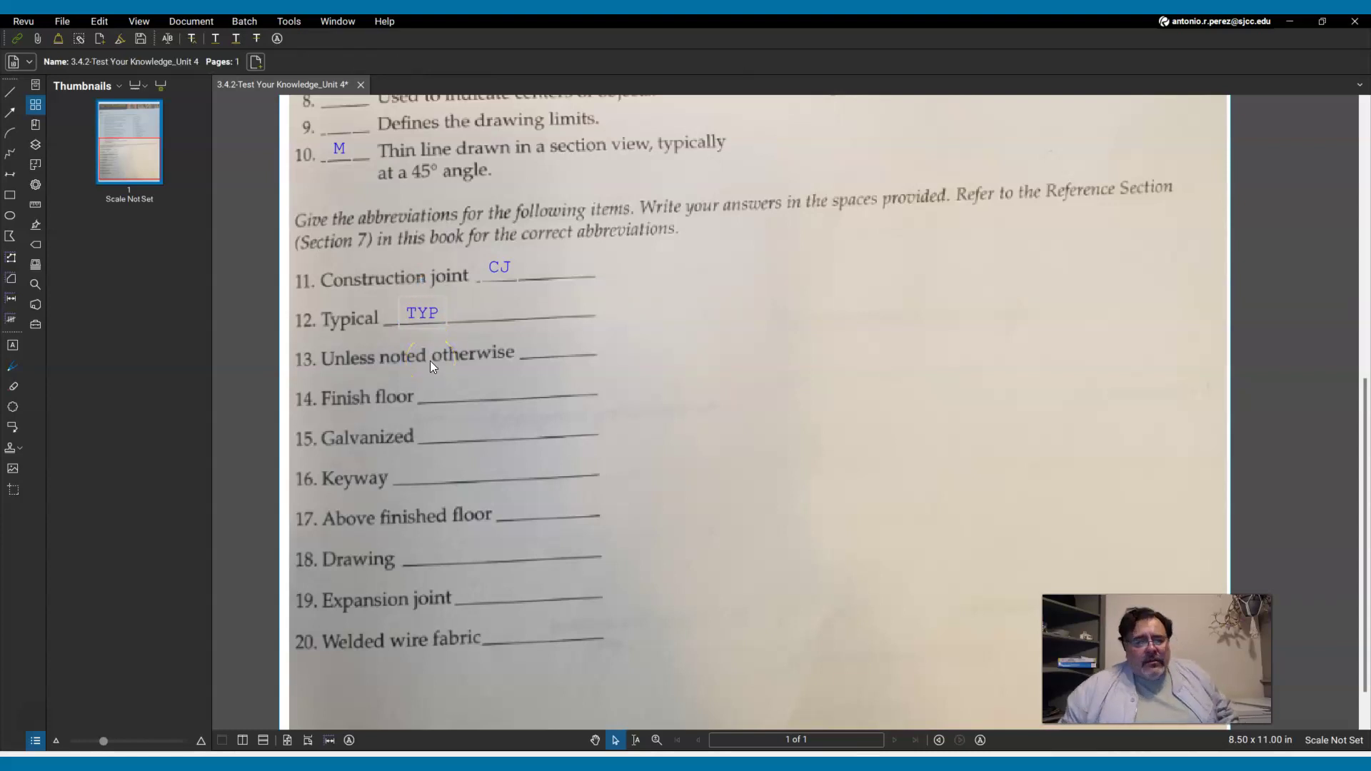
click(352, 132)
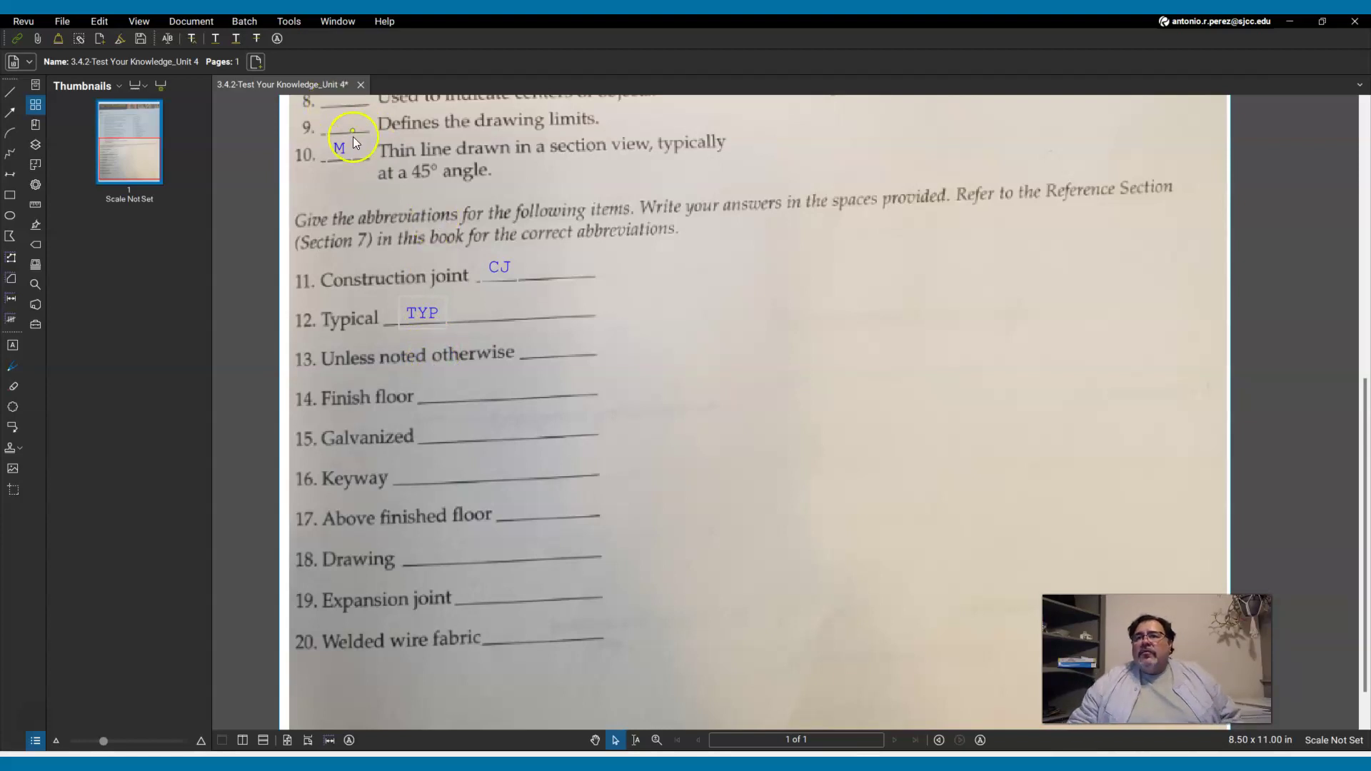
Type 'UNO' on the blank for item 13.
click(280, 44)
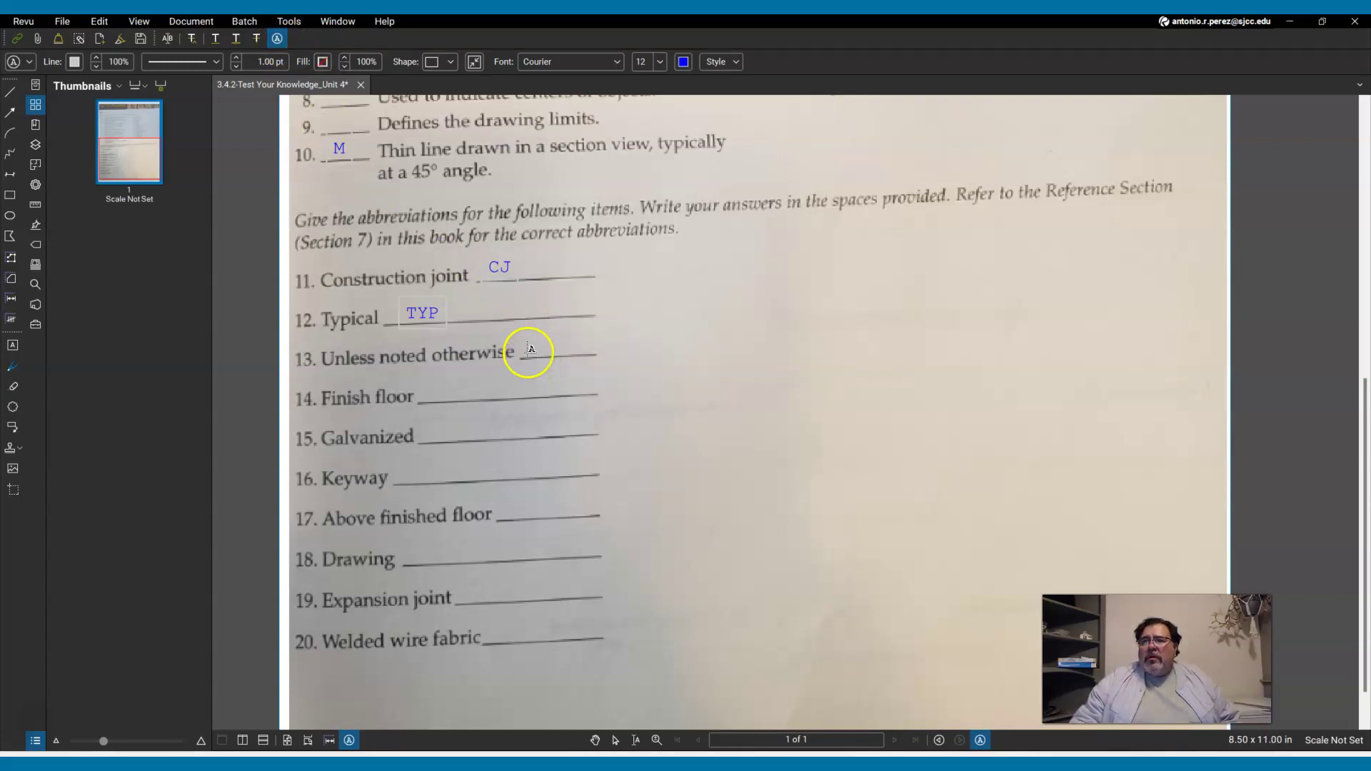
click(530, 349)
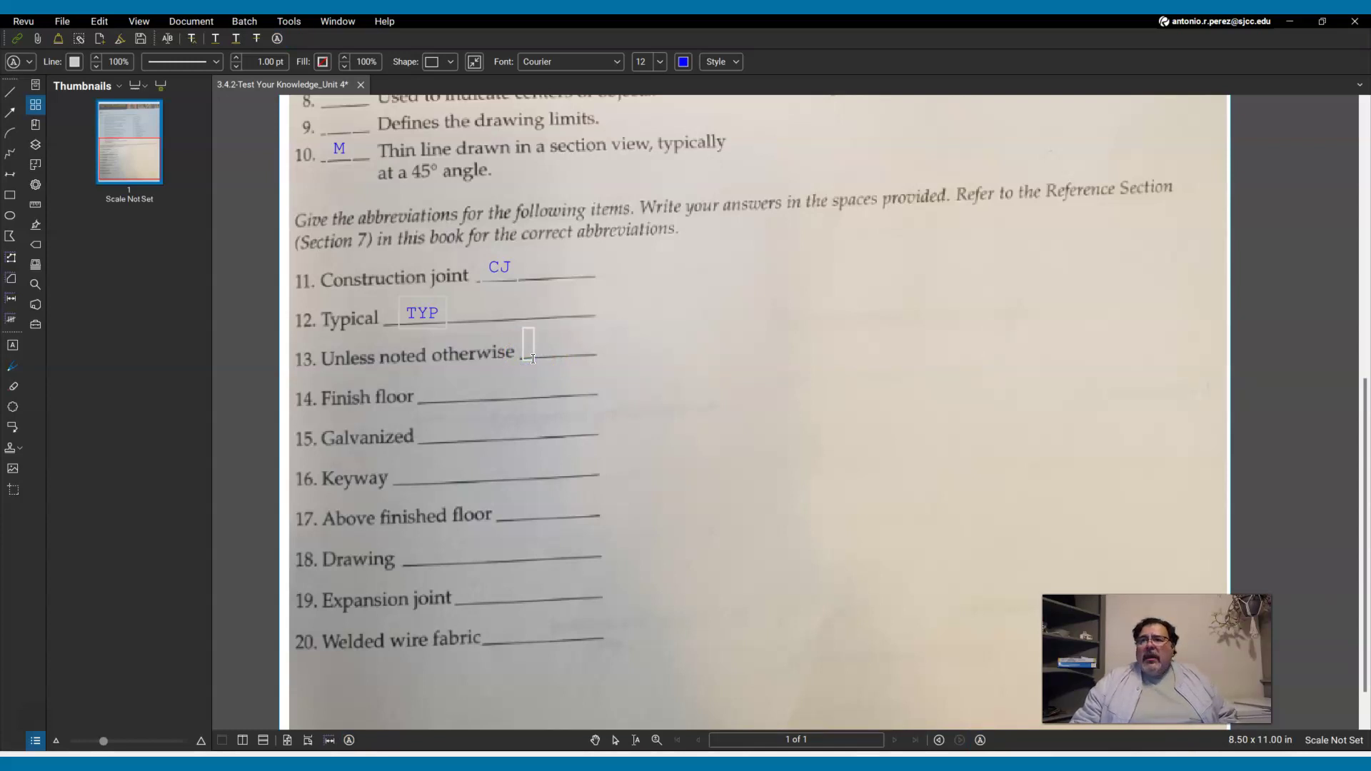
text(u)
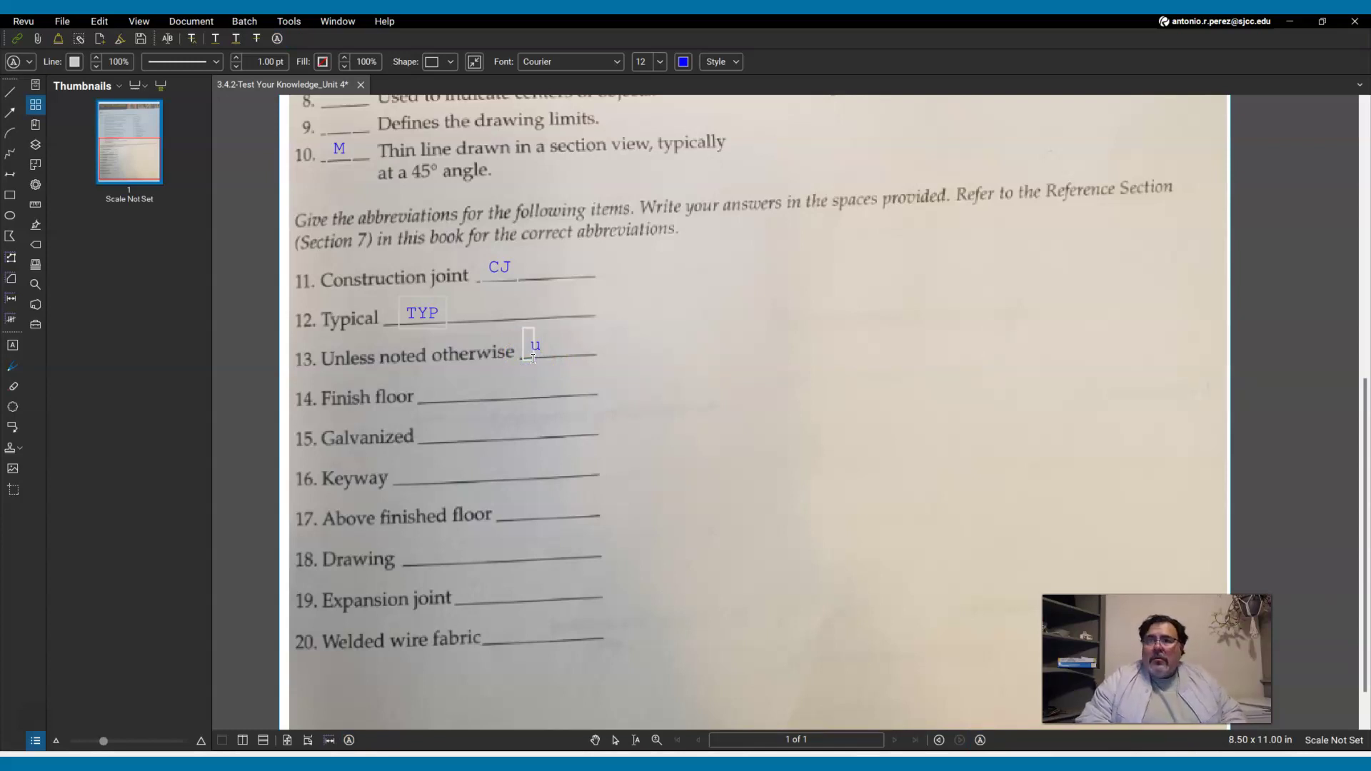
key(BackSpace)
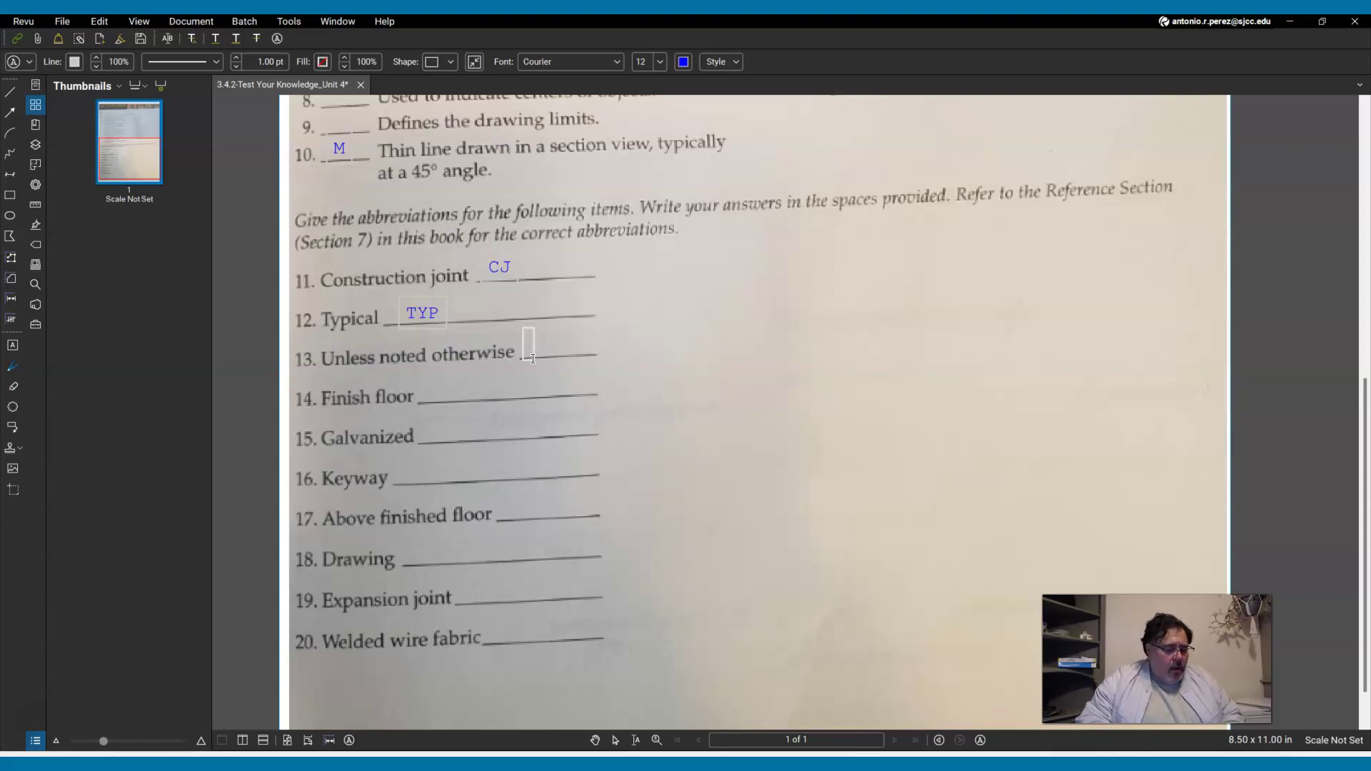
text(UNO)
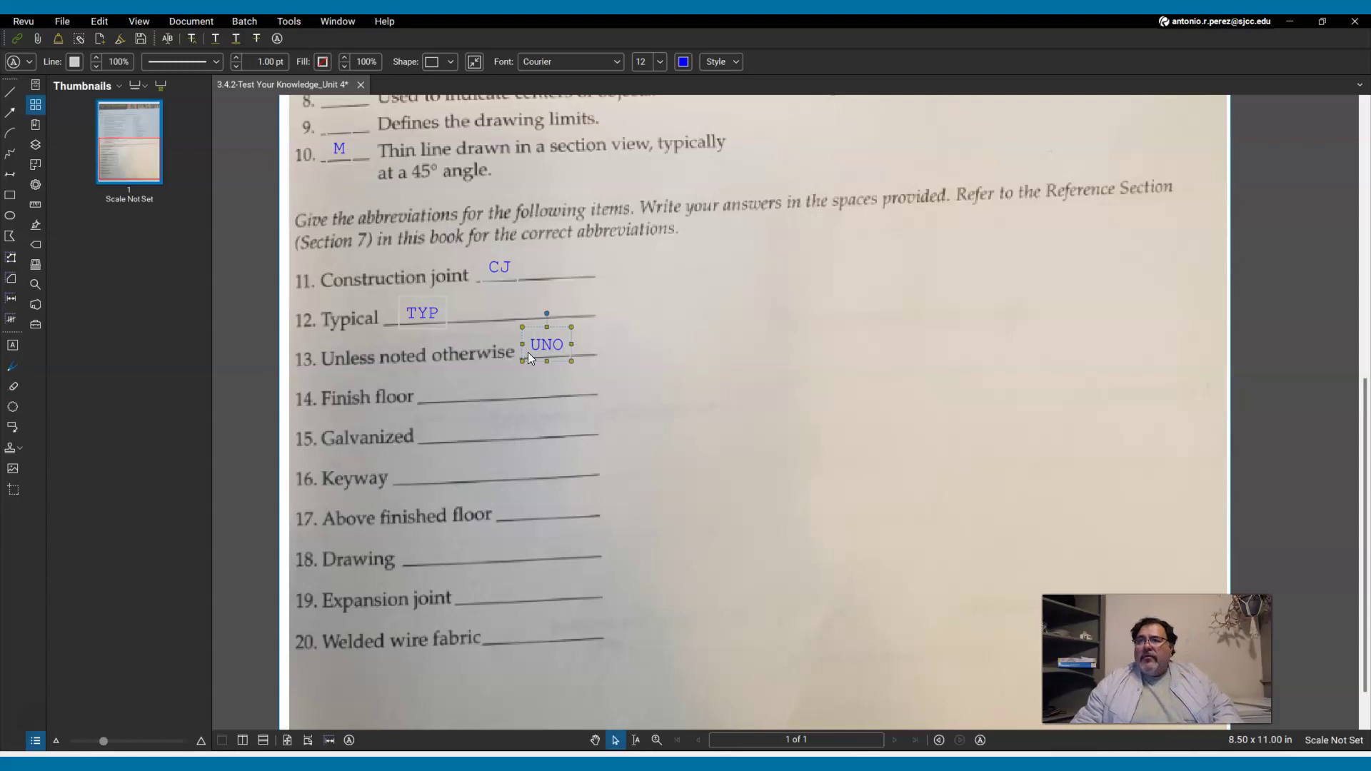
click(535, 382)
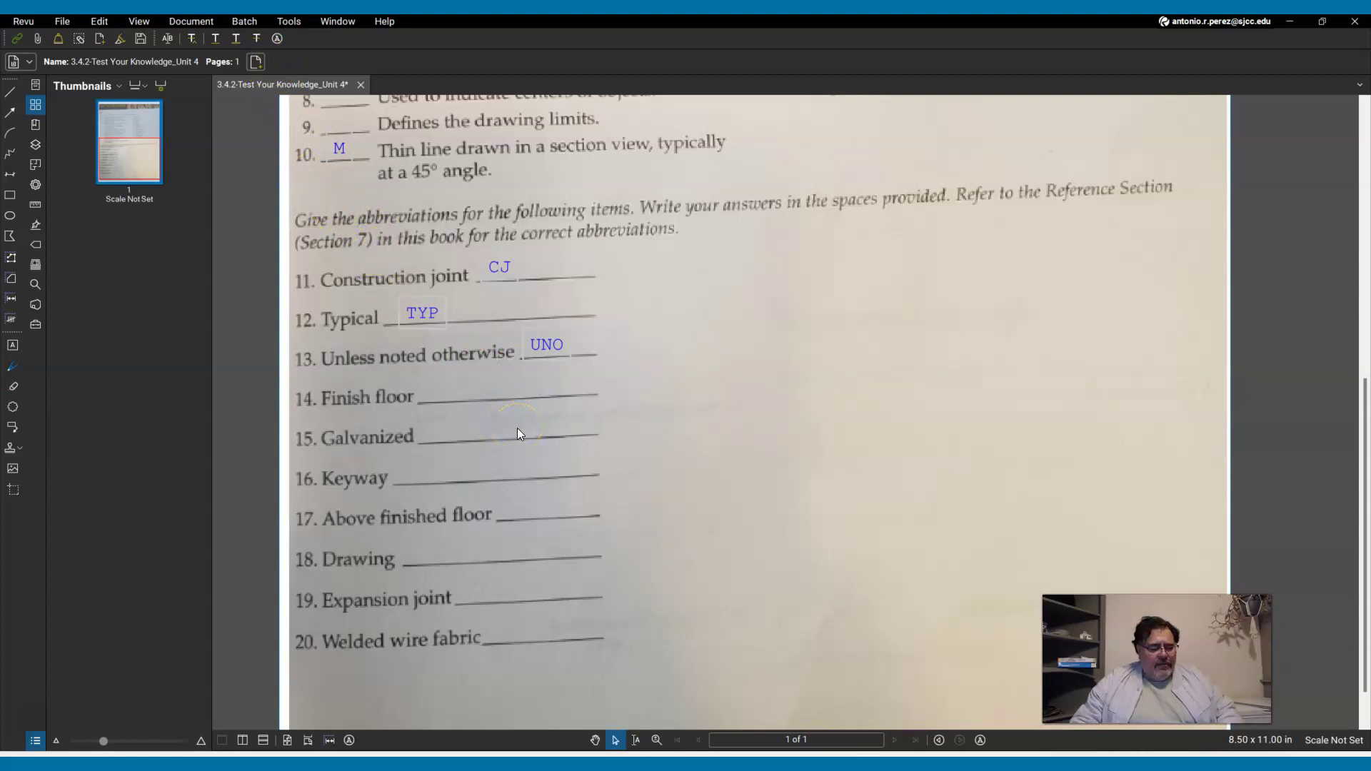
Type FIN FL in capitals on blank 14, Finish floor, with the Typewriter tool.
key(w)
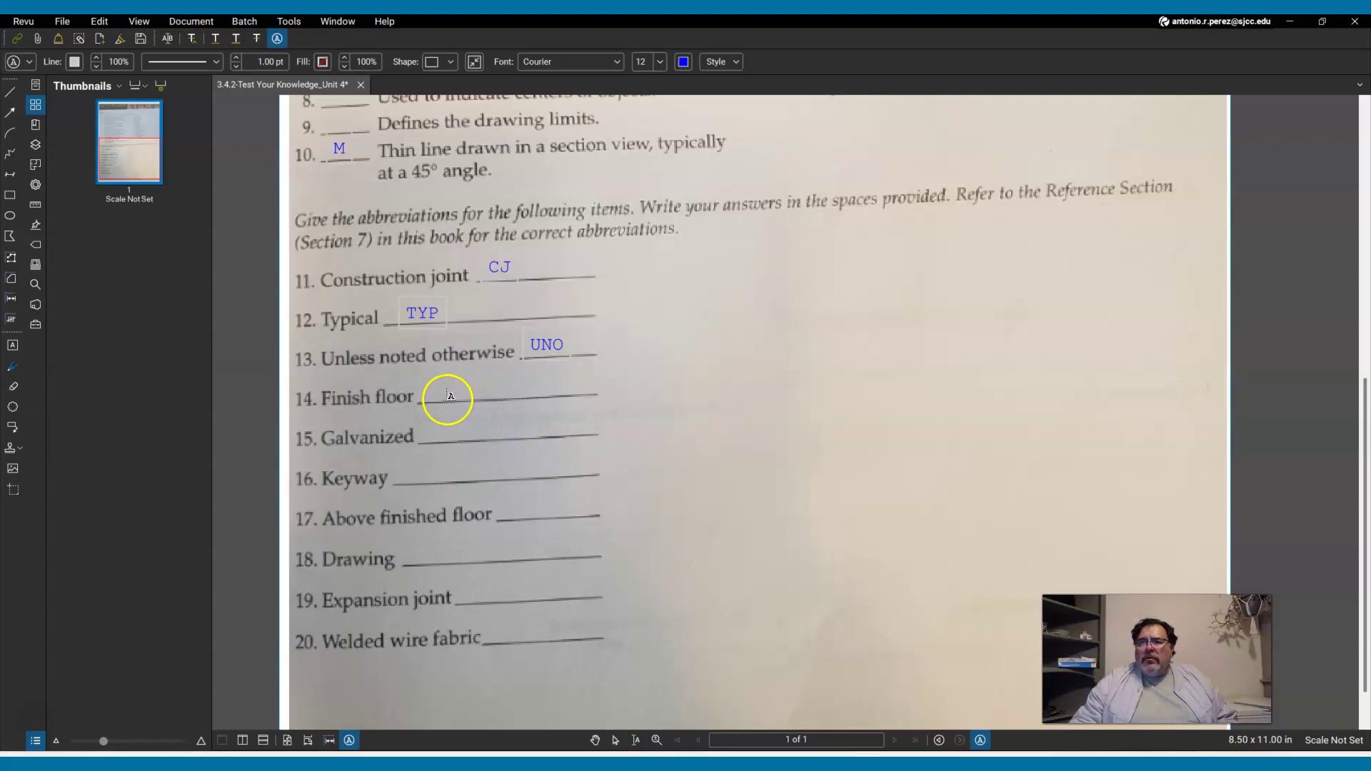
click(448, 400)
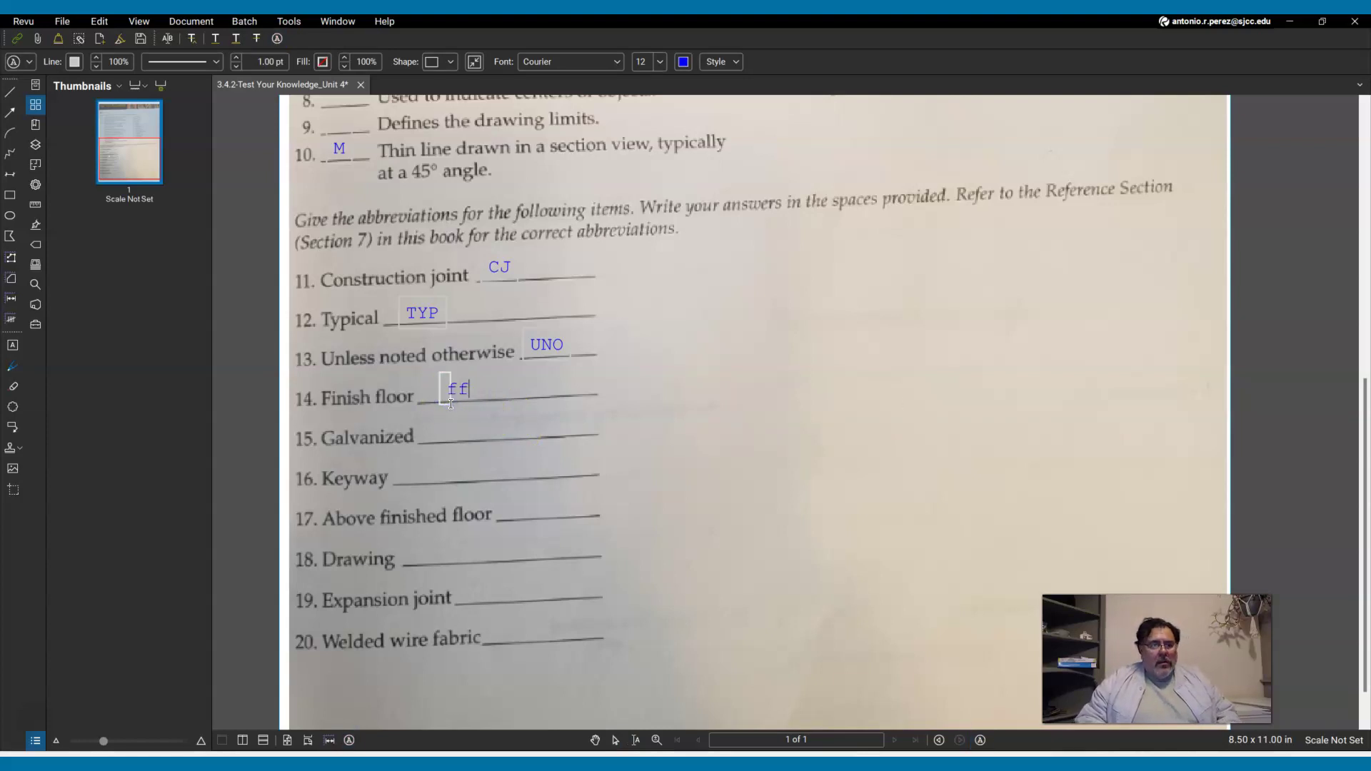
key(BackSpace)
key(BackSpace)
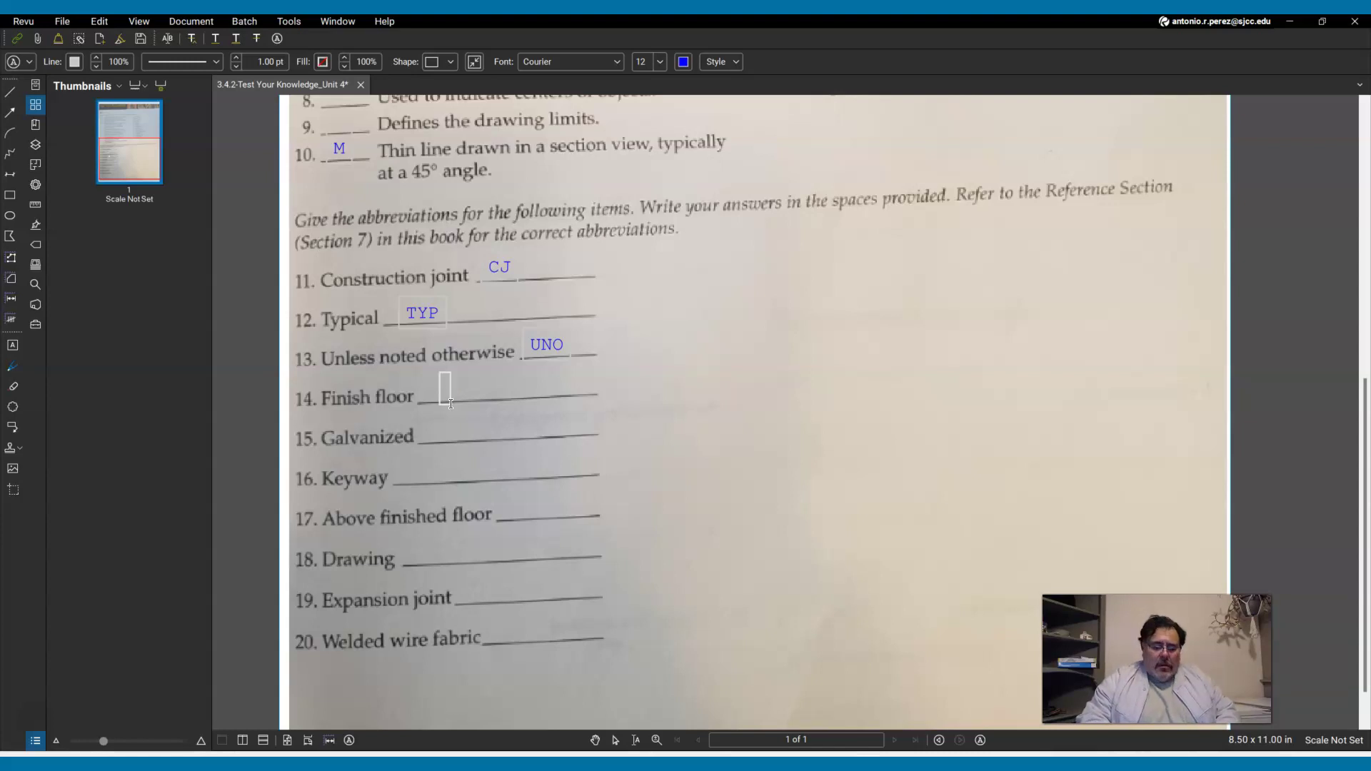
text(fin)
key(BackSpace)
key(BackSpace)
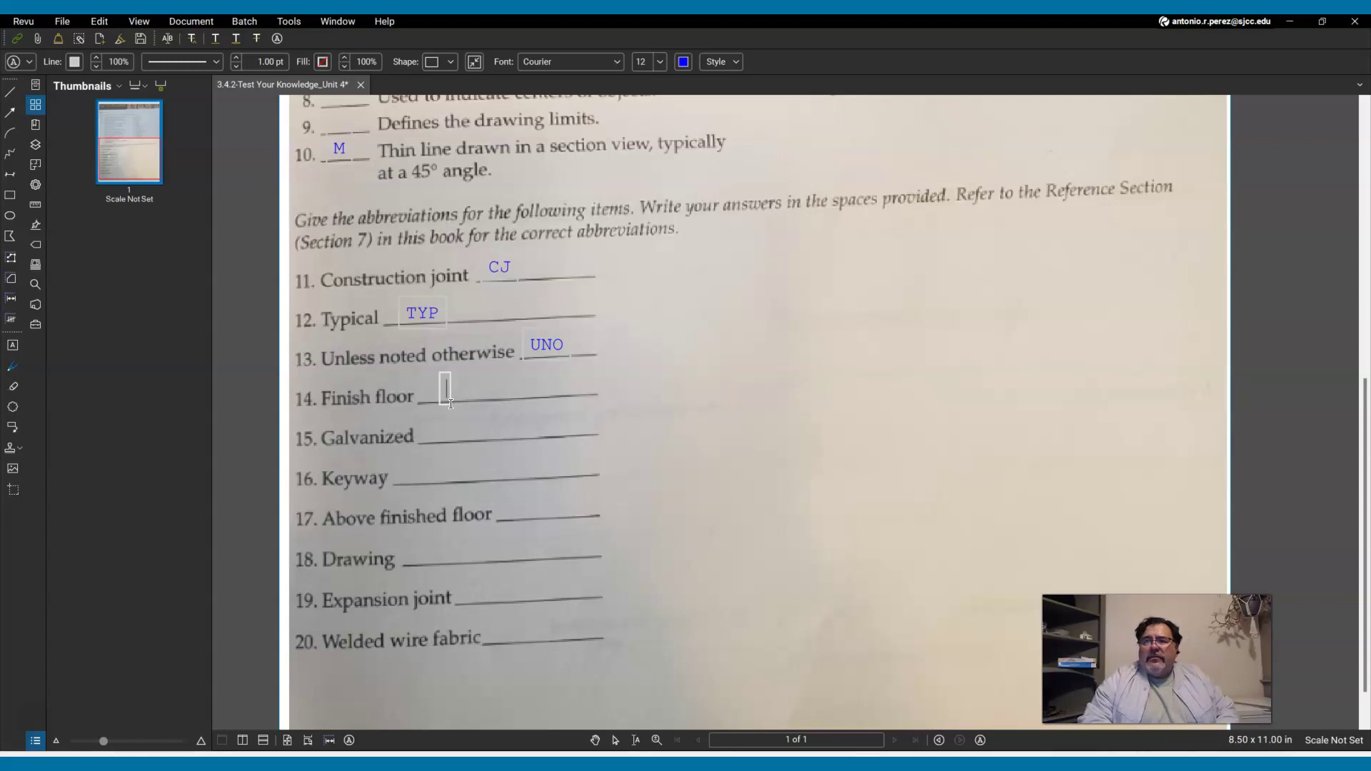
text(FIN)
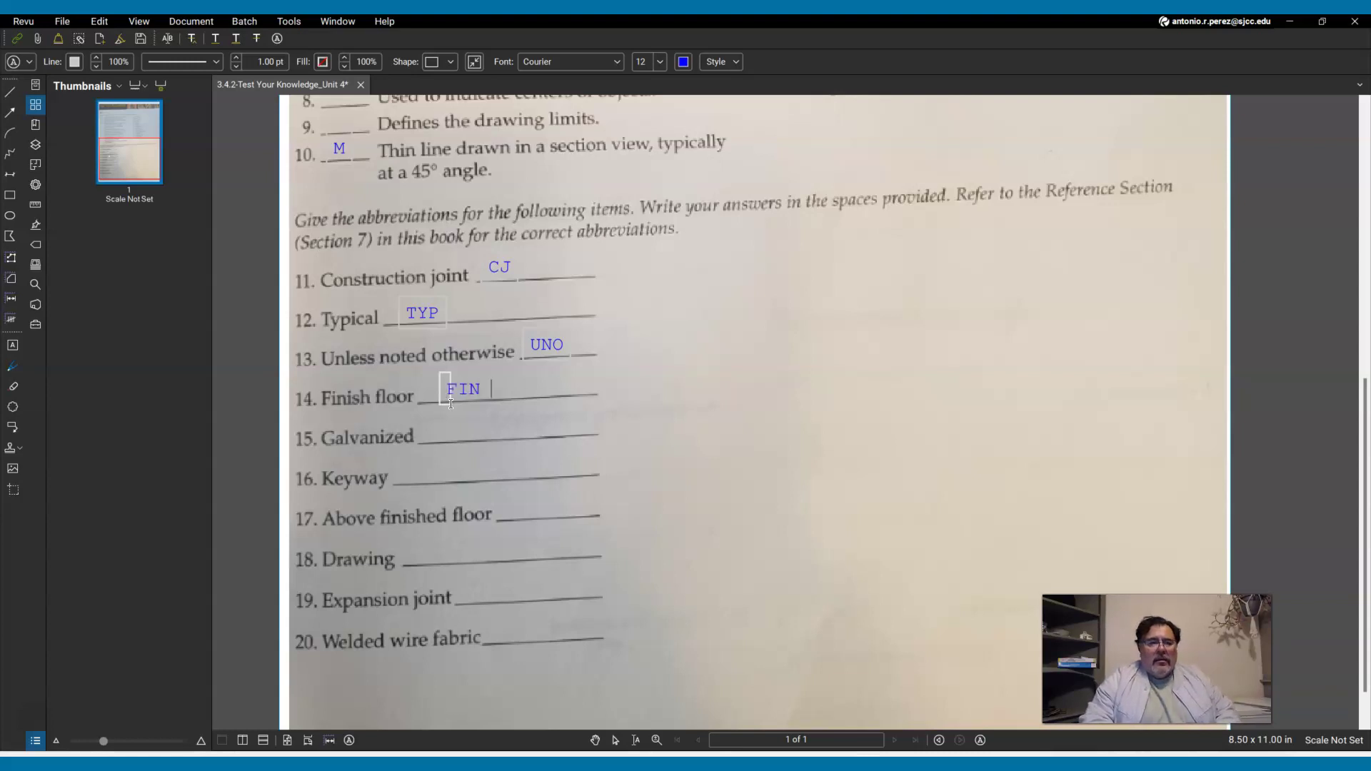
text( FL)
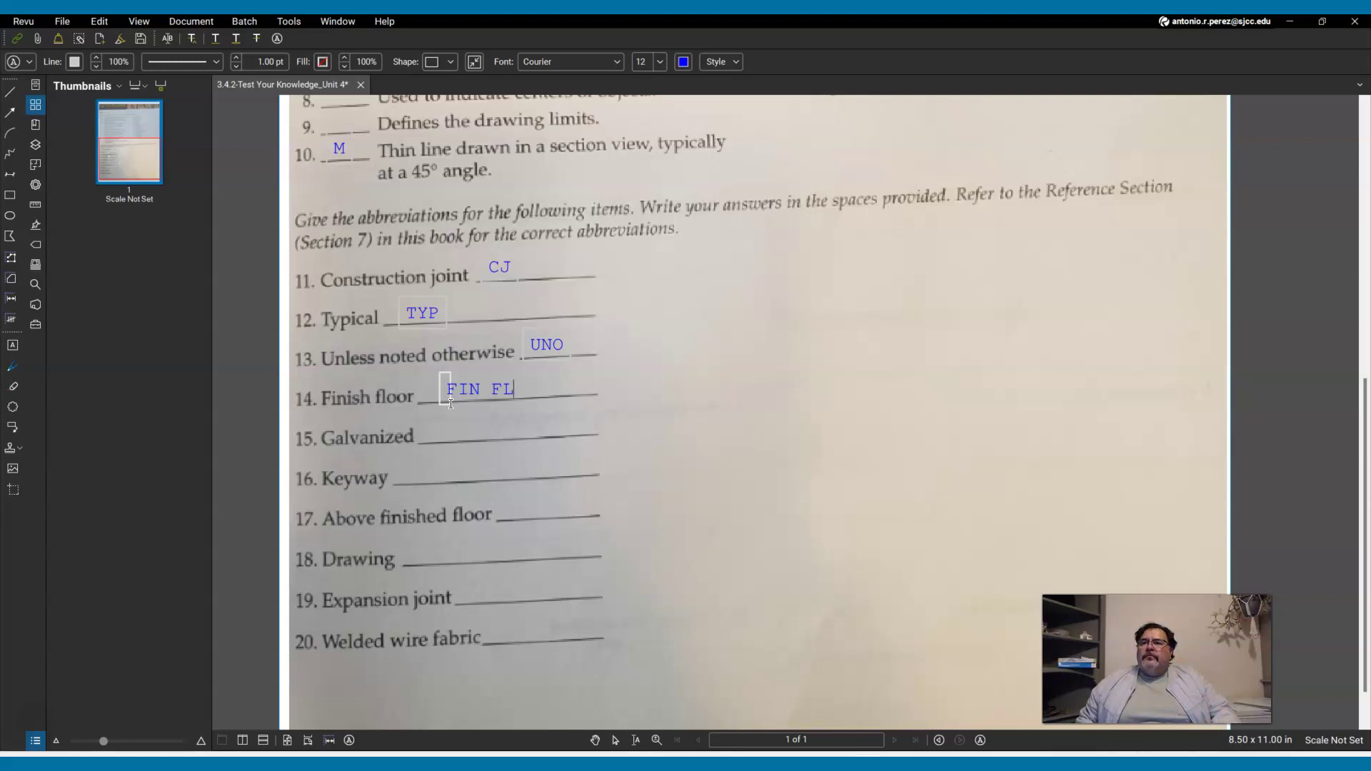
key(Escape)
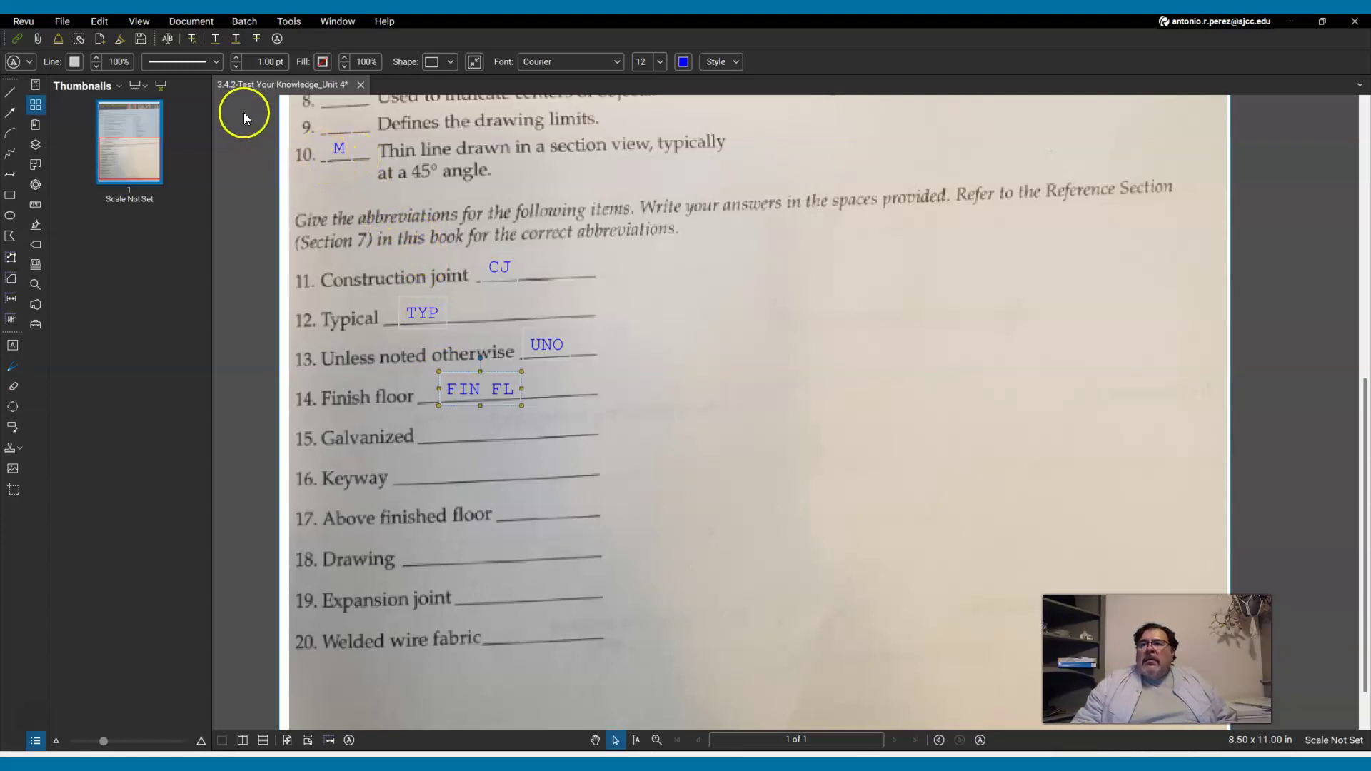
Add GALV on blank 15, Galvanized, and nudge it onto its answer line.
click(277, 37)
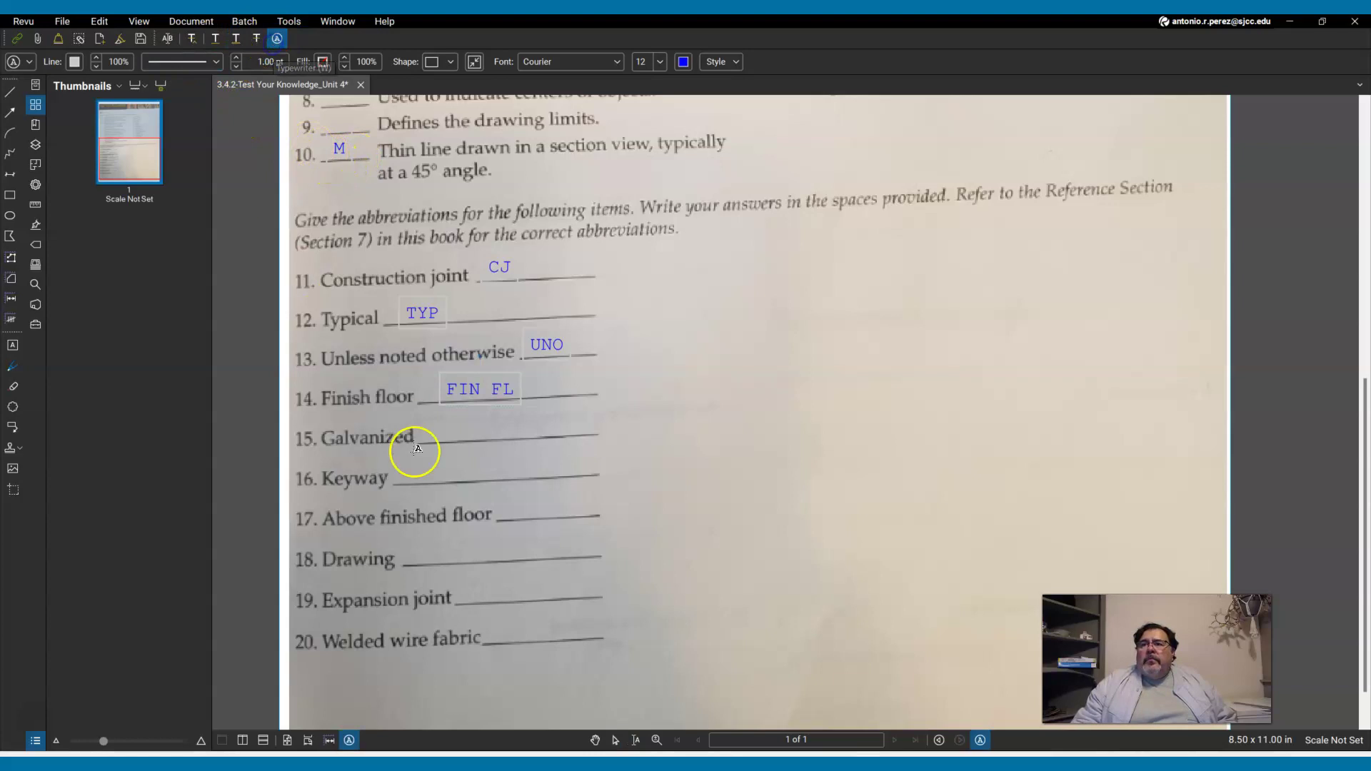
click(442, 437)
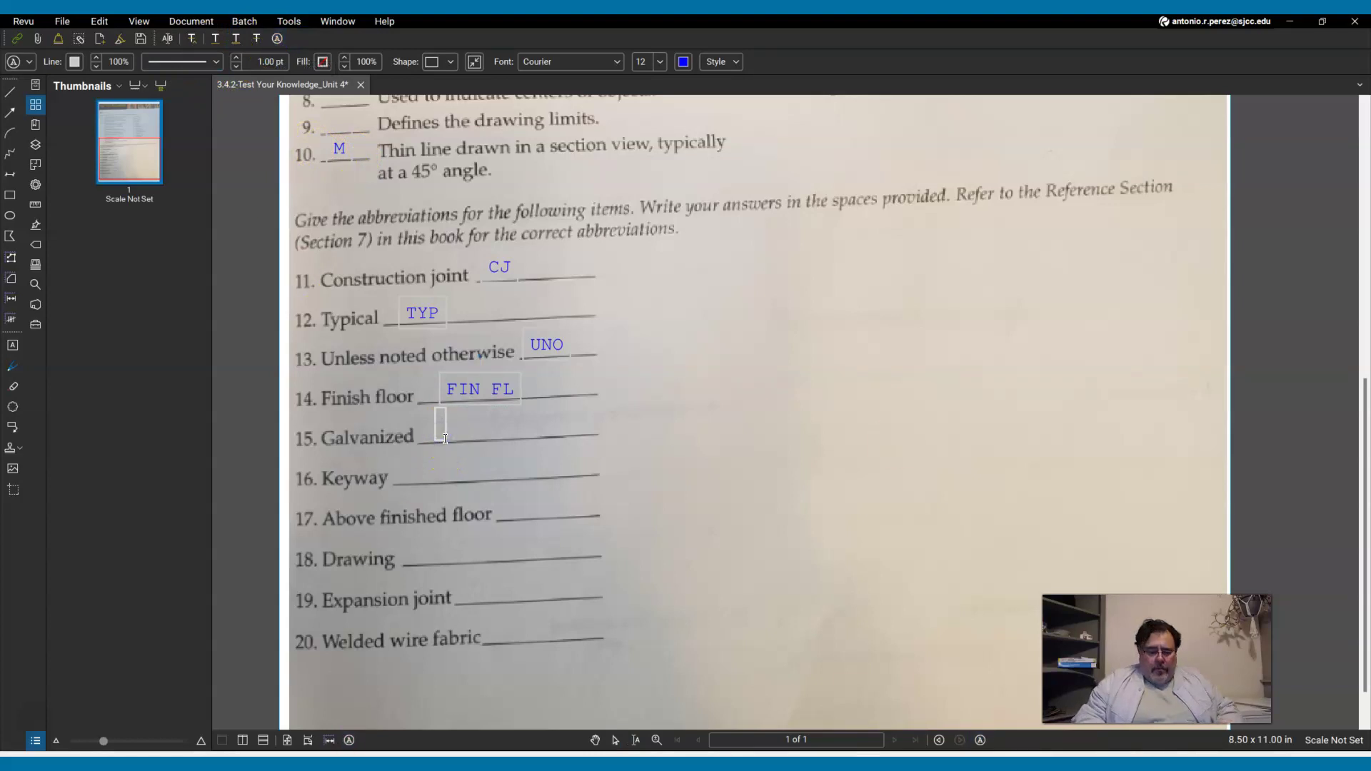
text(g)
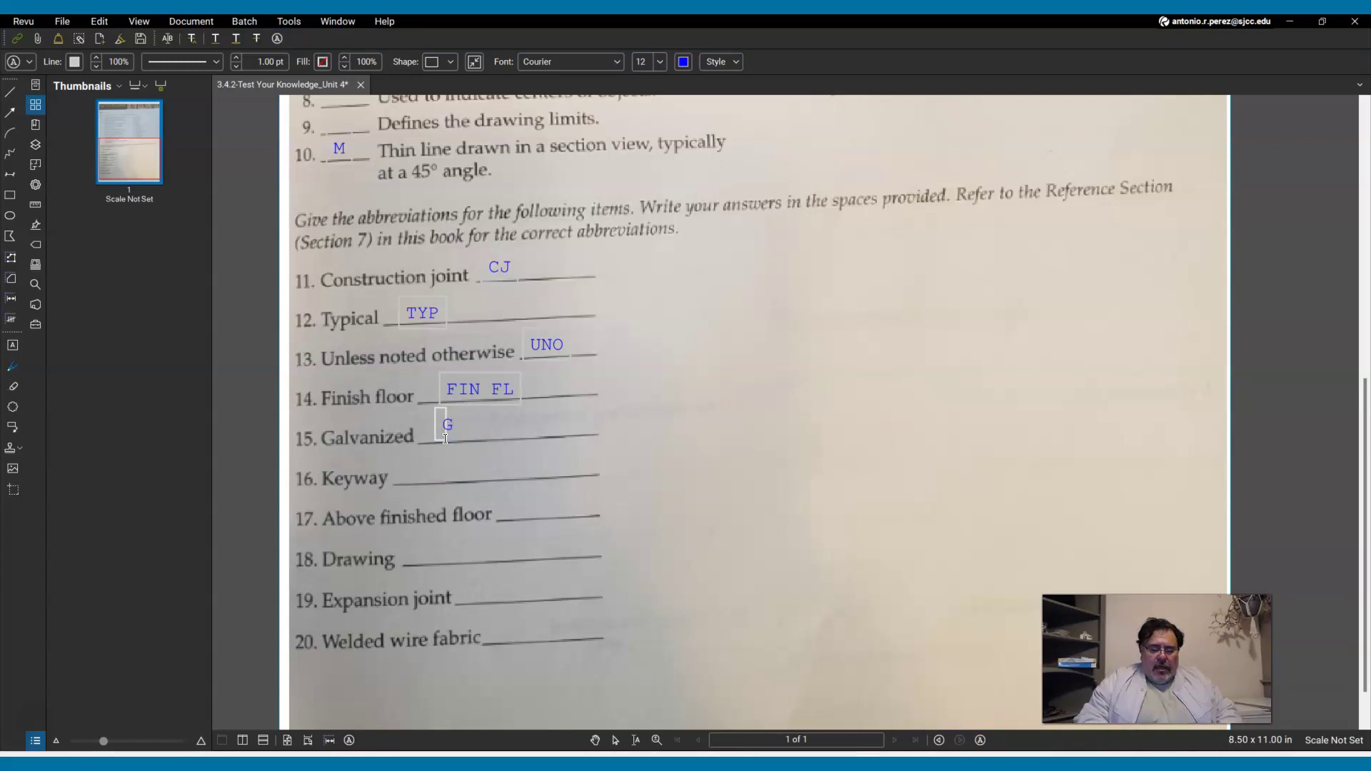
text(ALV)
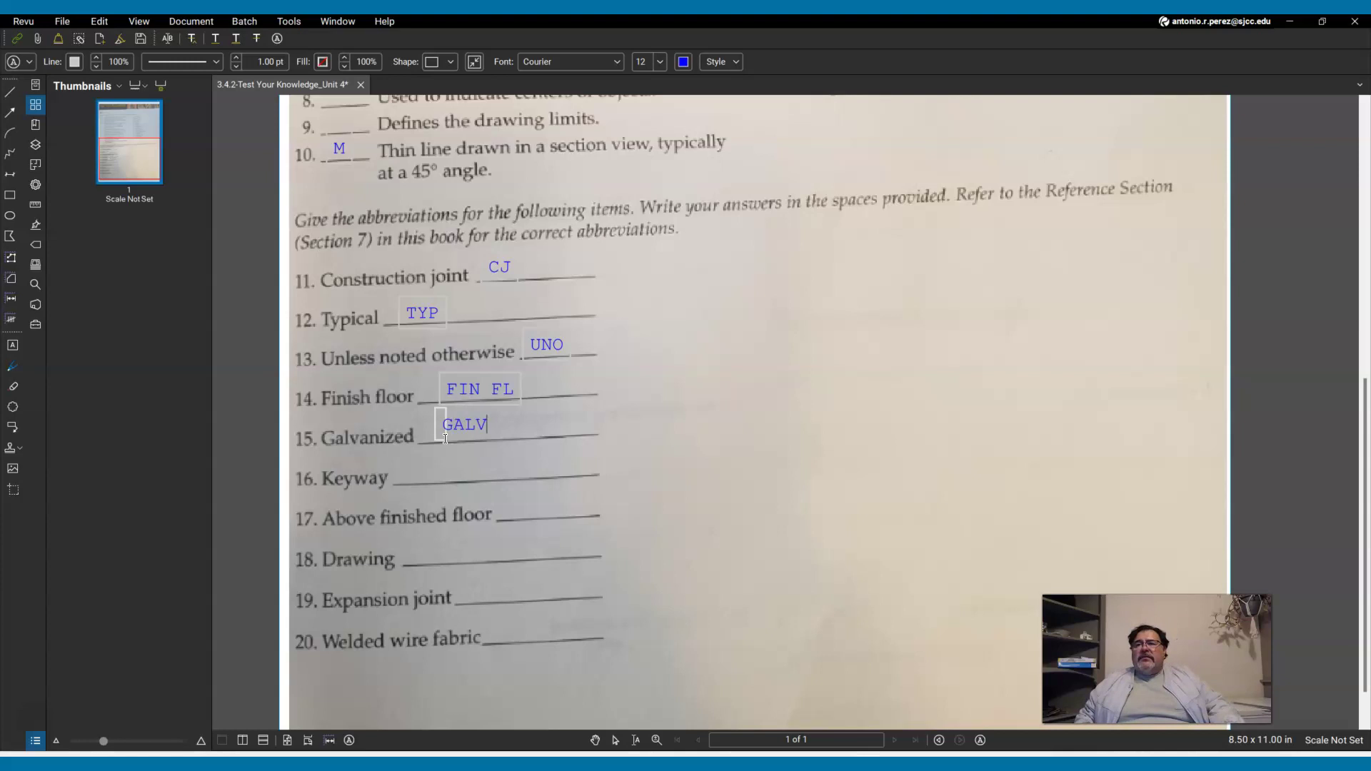
key(Escape)
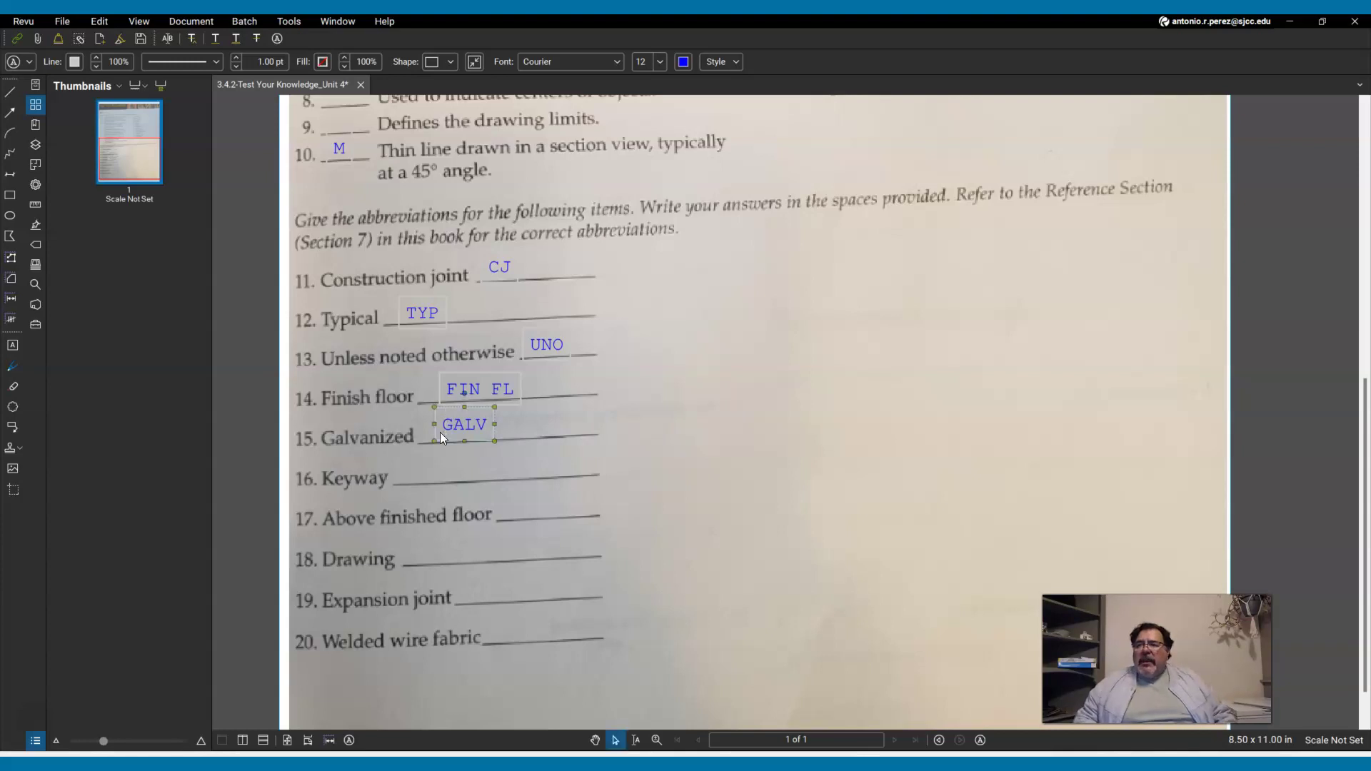
key(Down)
key(Right)
key(Right)
key(Down)
key(Right)
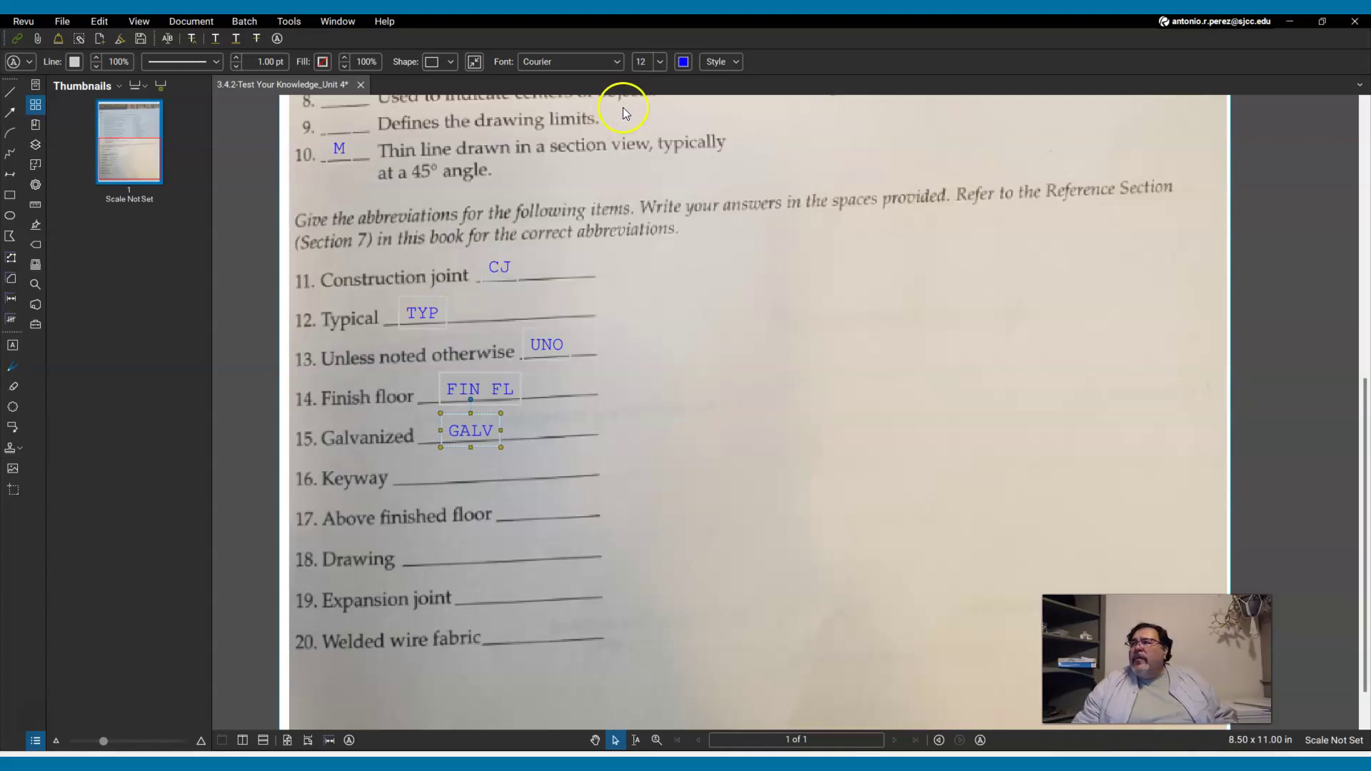
Minimize Revu to check the Canvas 3.4.1.3 Abbreviations chart, then return to the worksheet.
click(1291, 24)
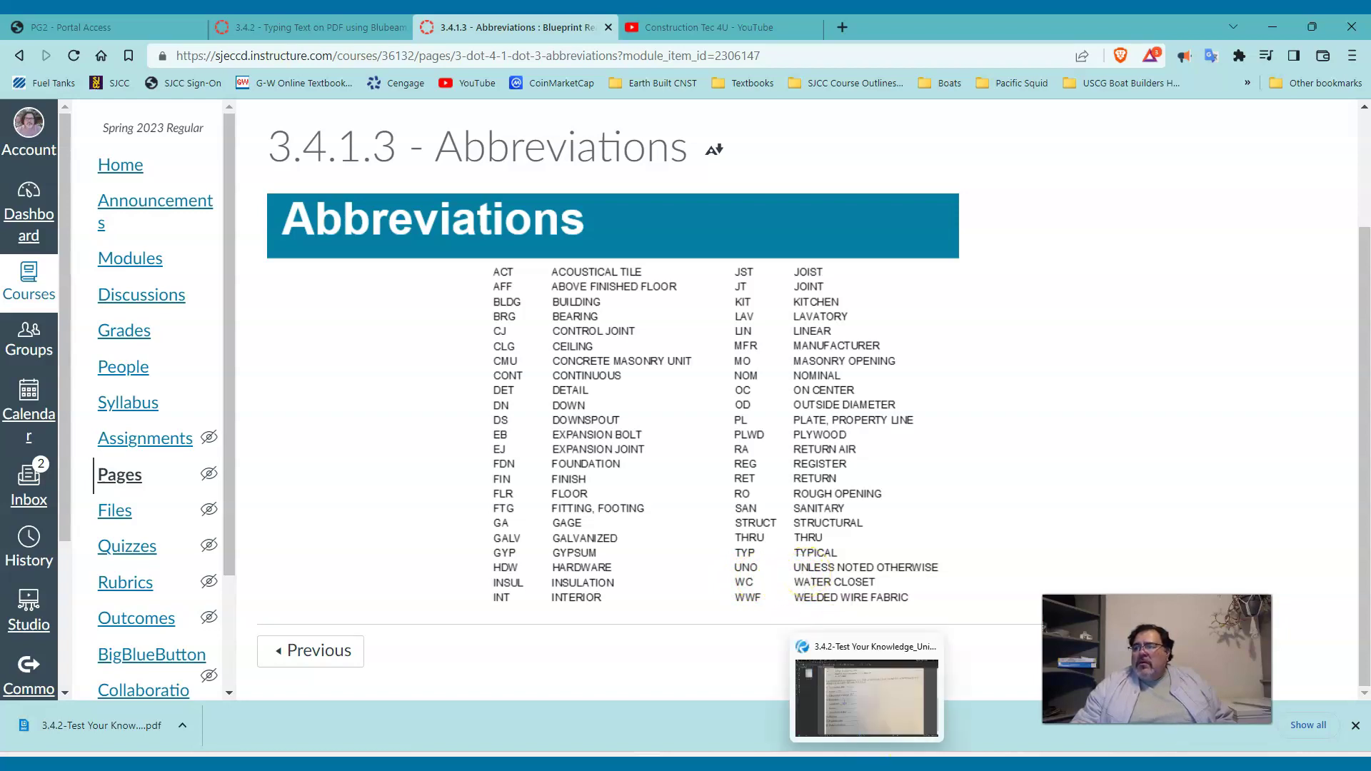
click(867, 762)
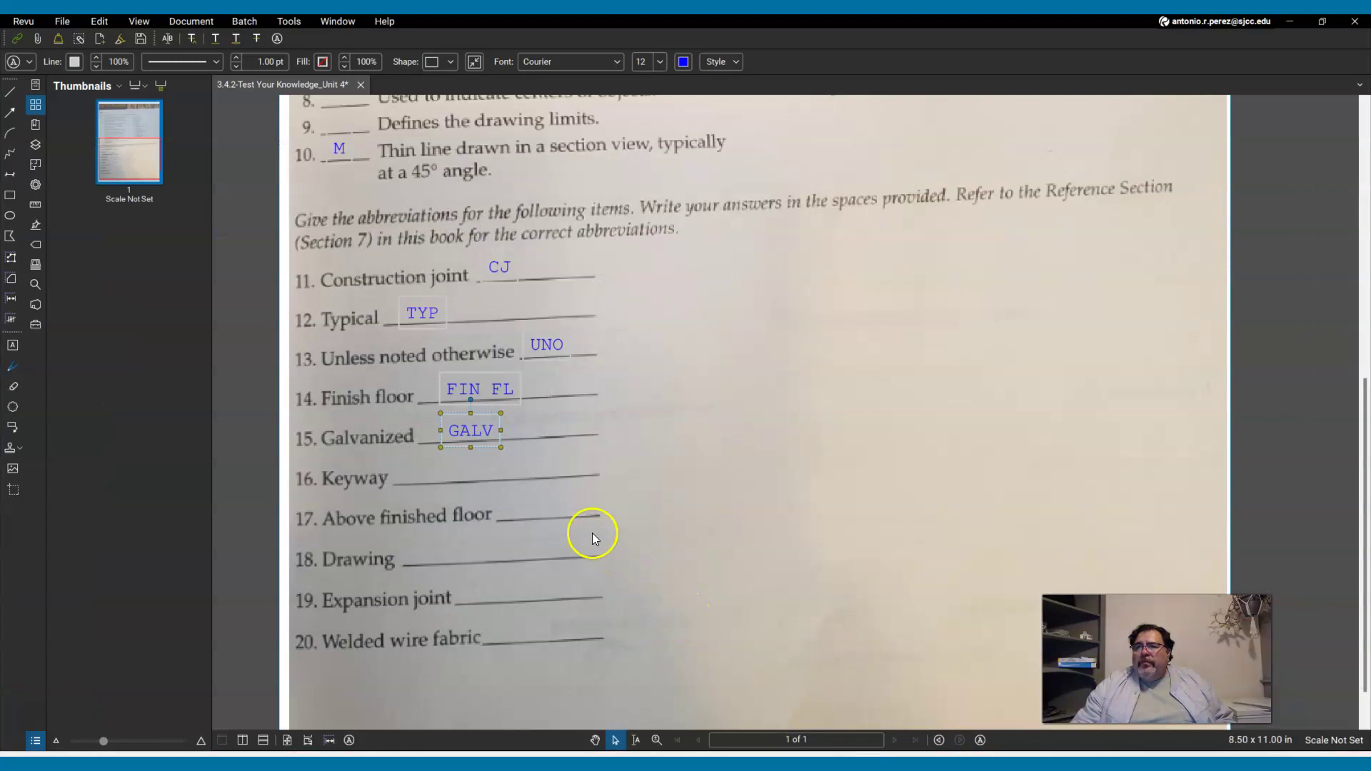
click(619, 550)
scroll(671, 548, down, 1)
scroll(717, 535, up, 1)
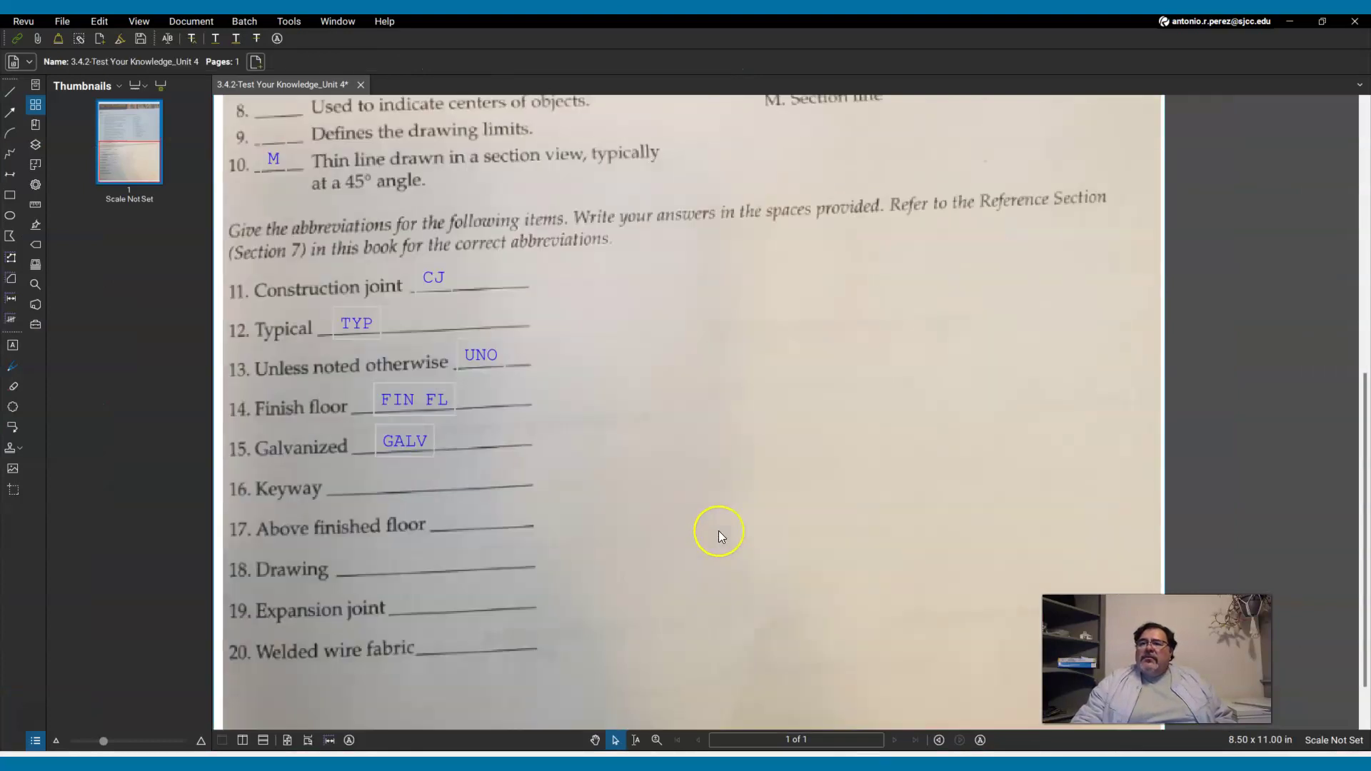
scroll(718, 530, up, 5)
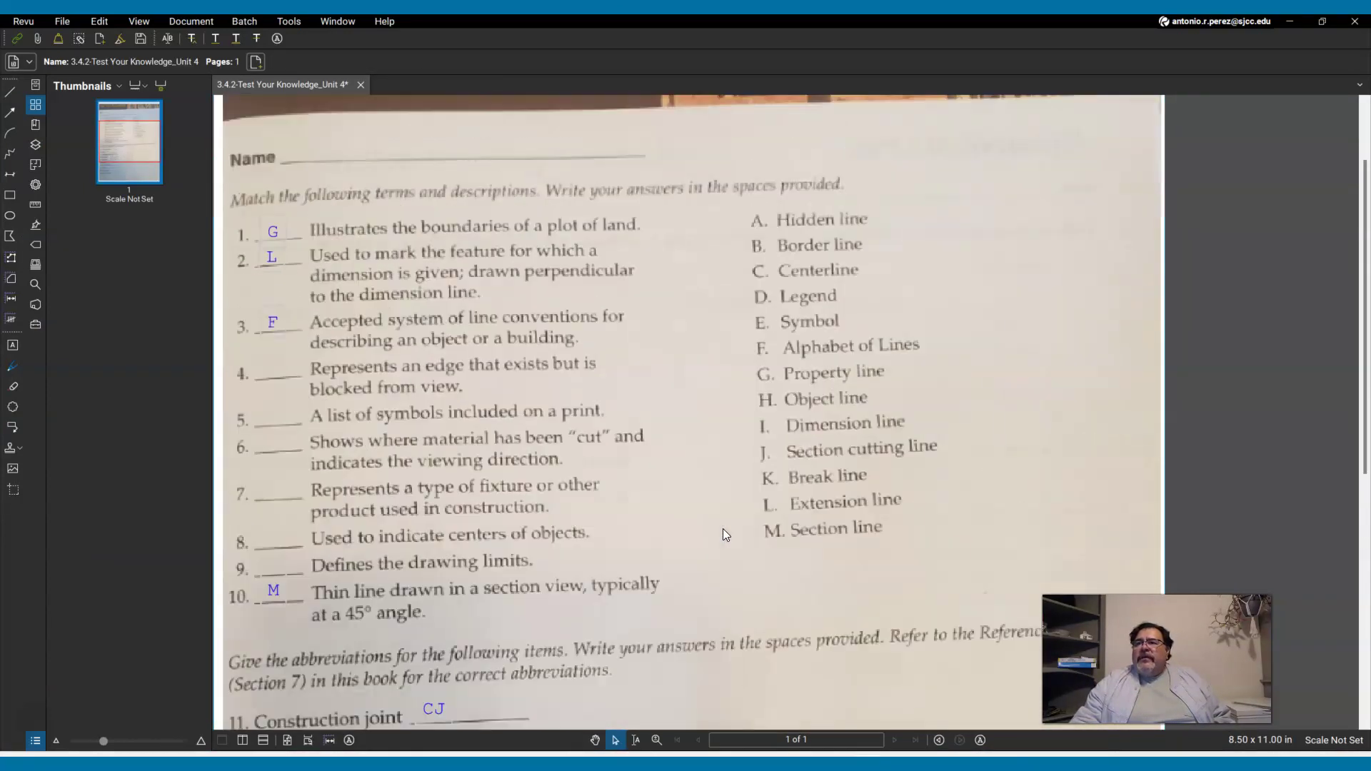
scroll(723, 528, down, 2)
scroll(722, 530, up, 1)
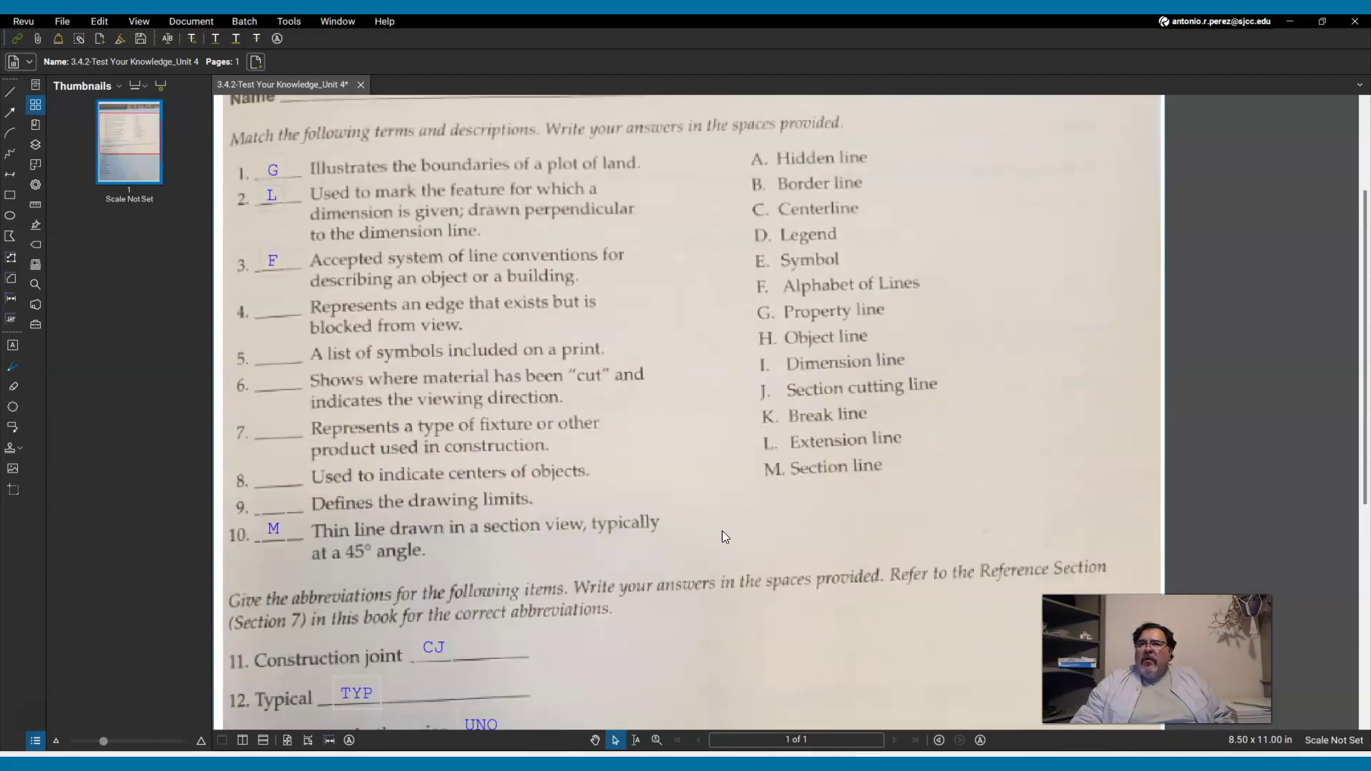
scroll(719, 527, down, 2)
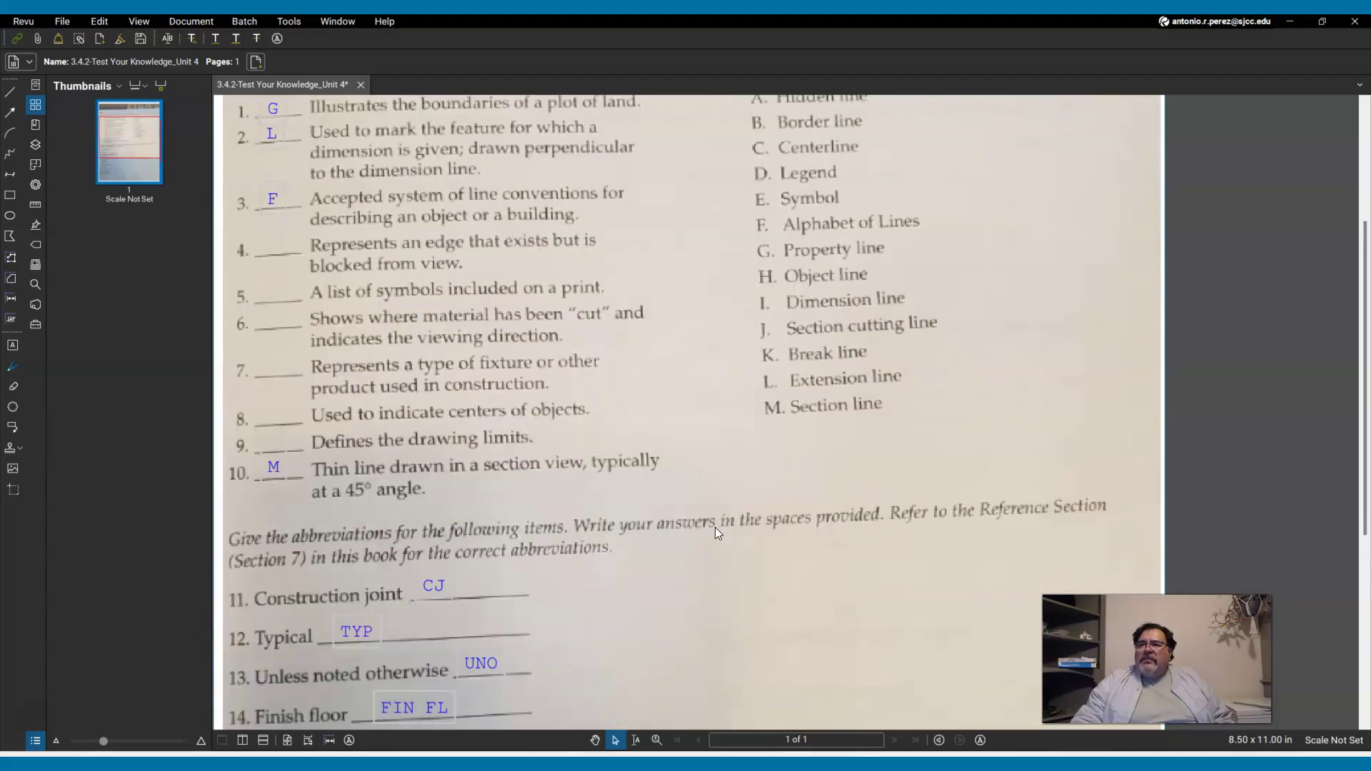
scroll(714, 527, down, 1)
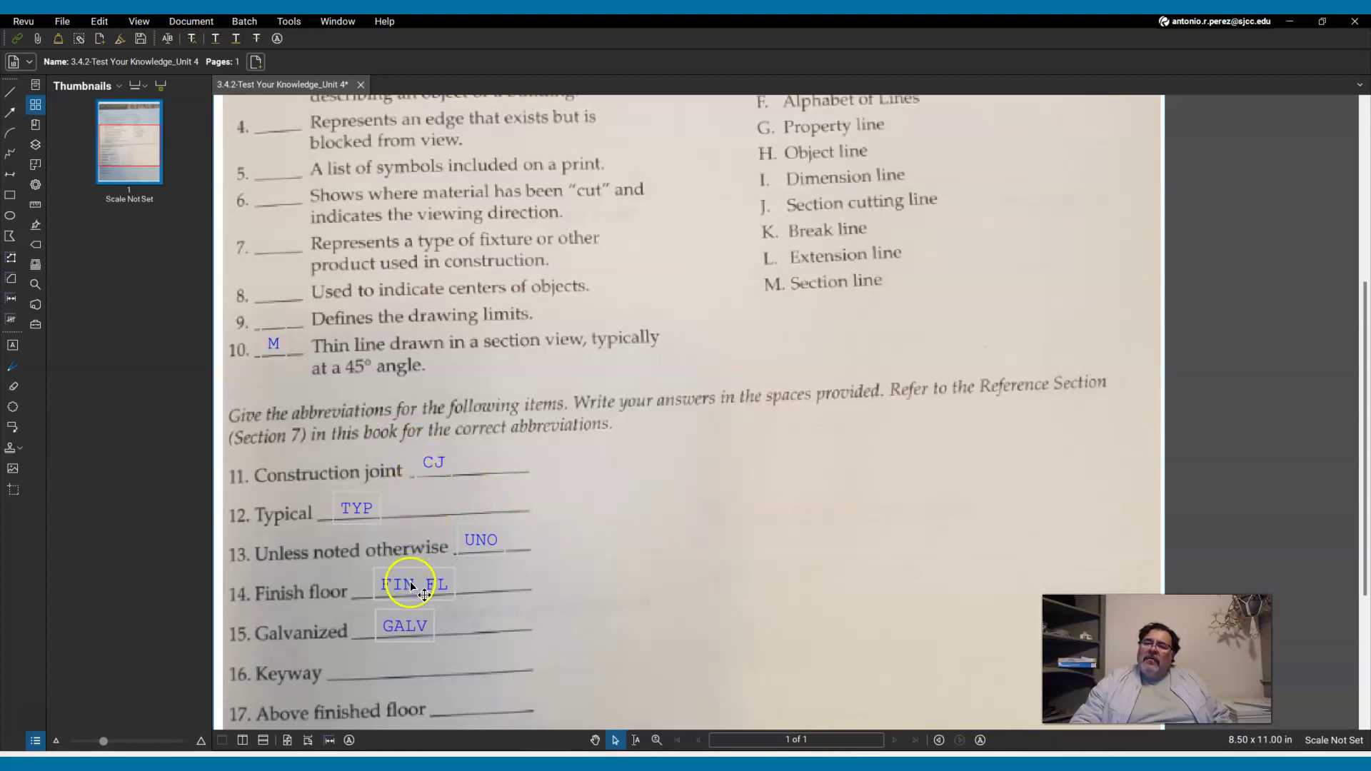
scroll(406, 582, up, 3)
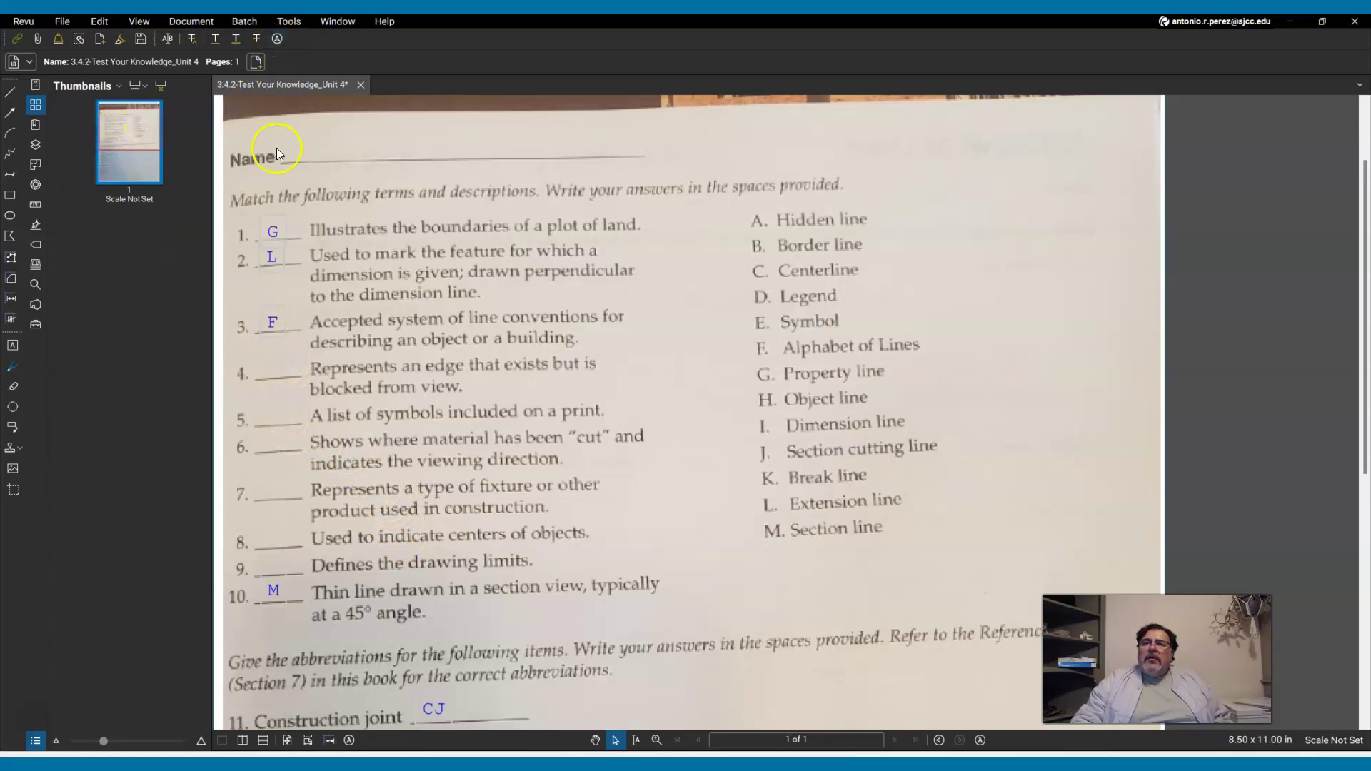
click(280, 232)
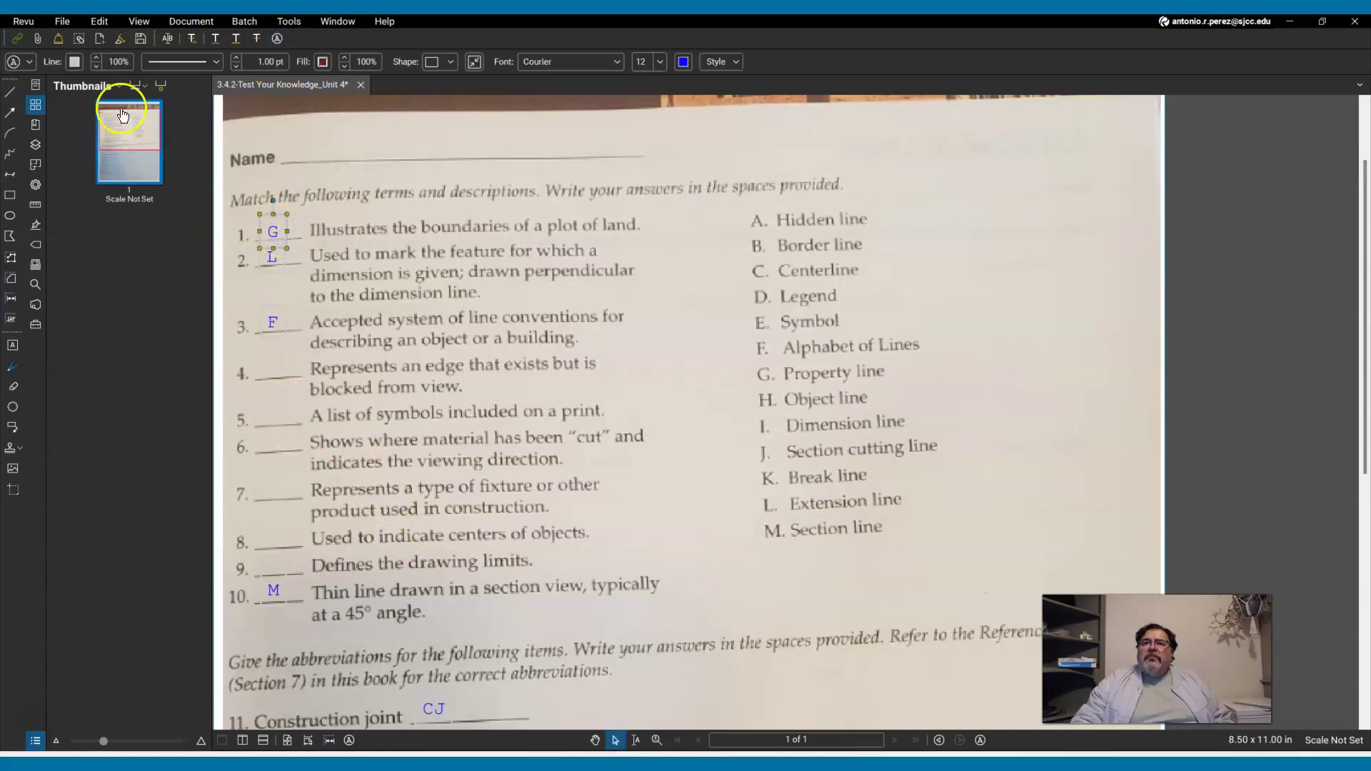
click(32, 62)
click(118, 134)
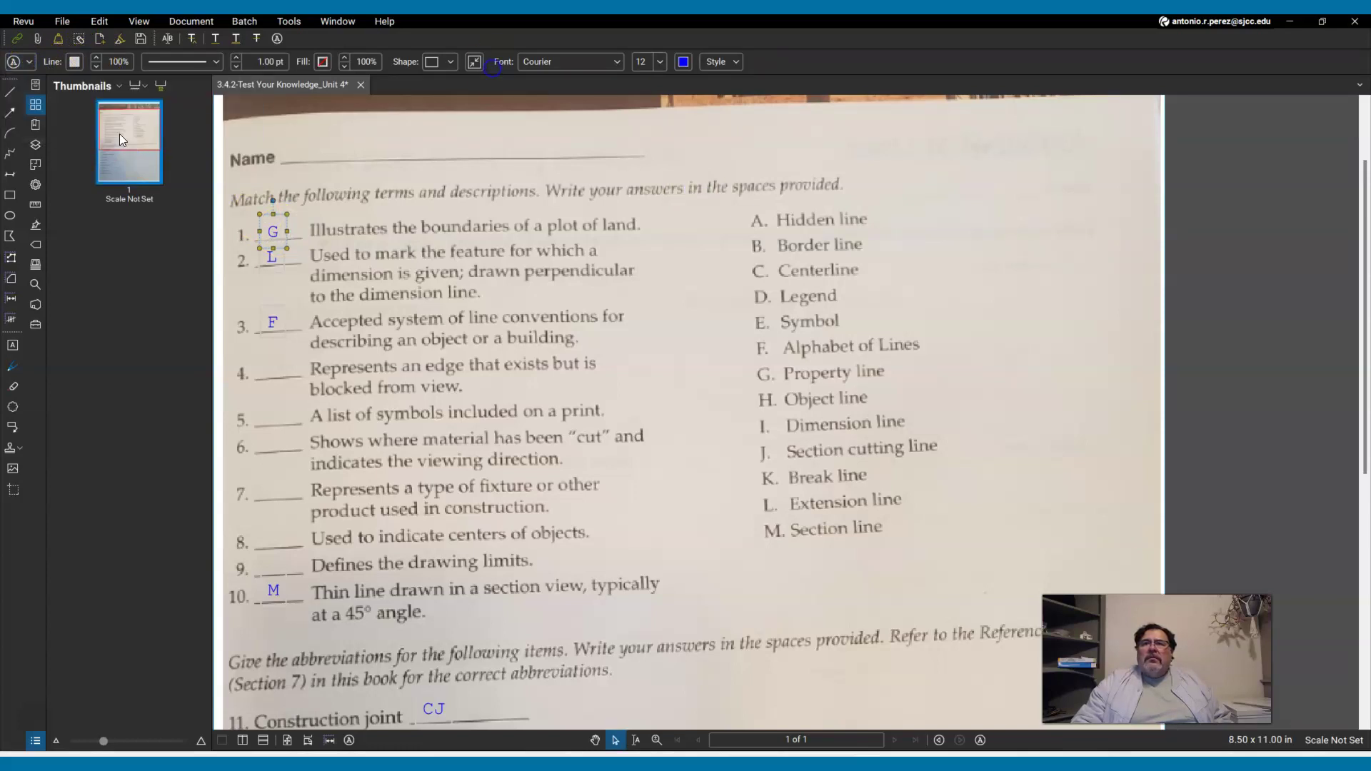
click(743, 452)
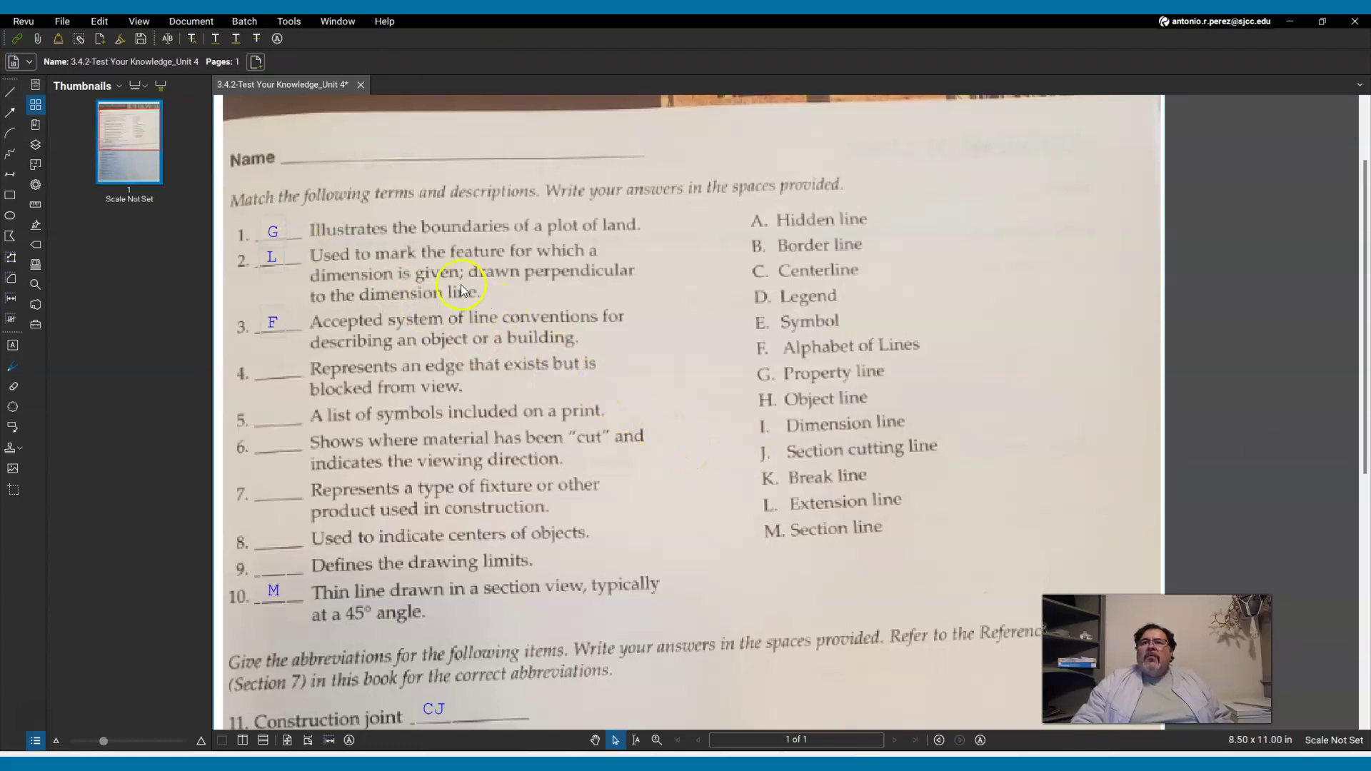
Start Save As from the File menu to save the worksheet under a new name.
click(69, 23)
click(138, 79)
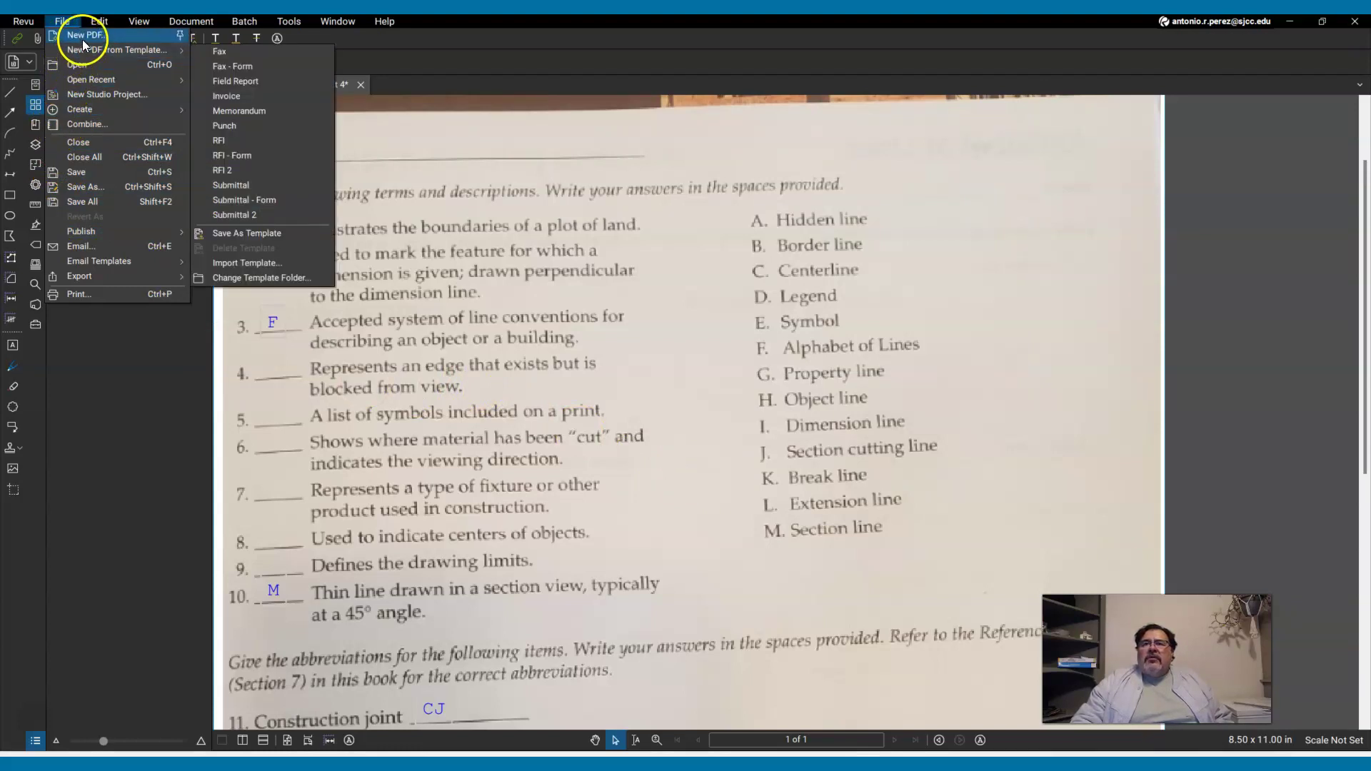
click(95, 187)
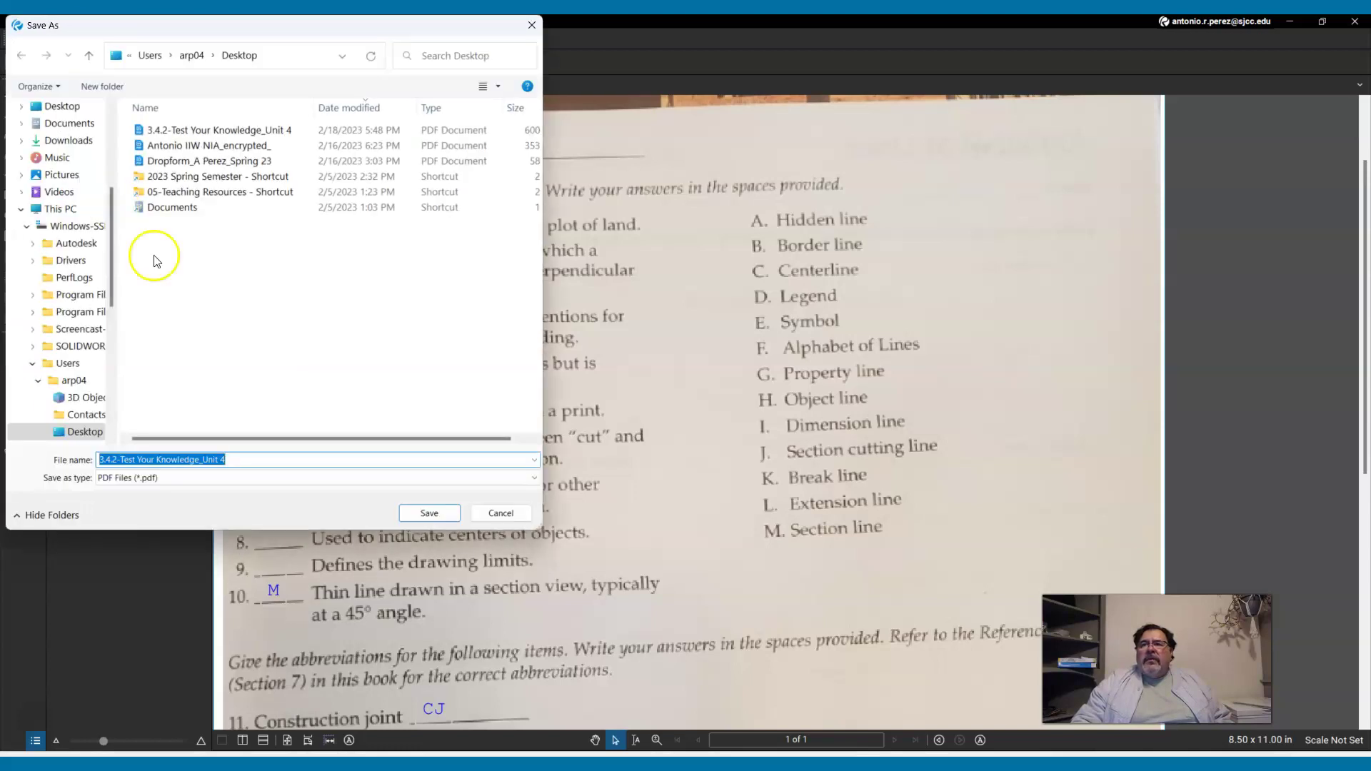
Save a copy with an underscore and the student's name added, then minimize Revu and the browser.
click(240, 463)
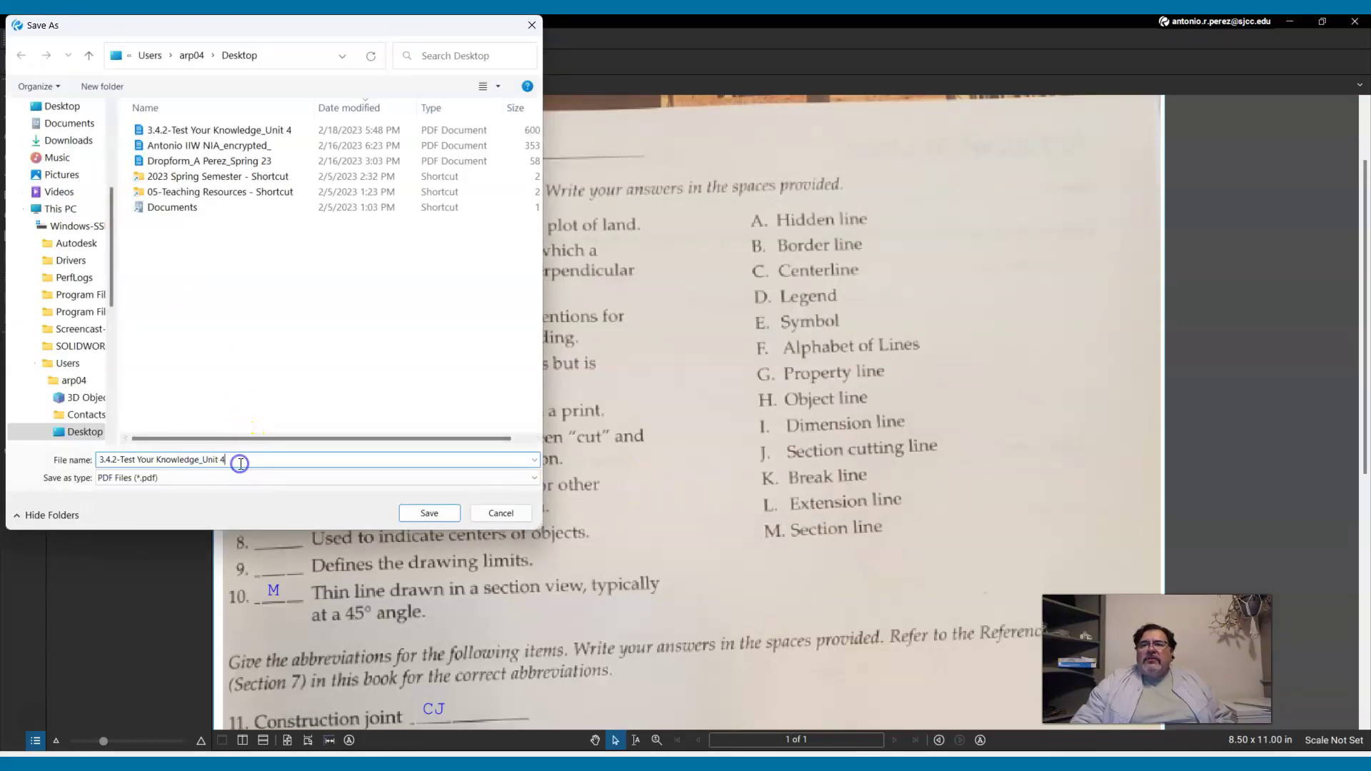
text(_)
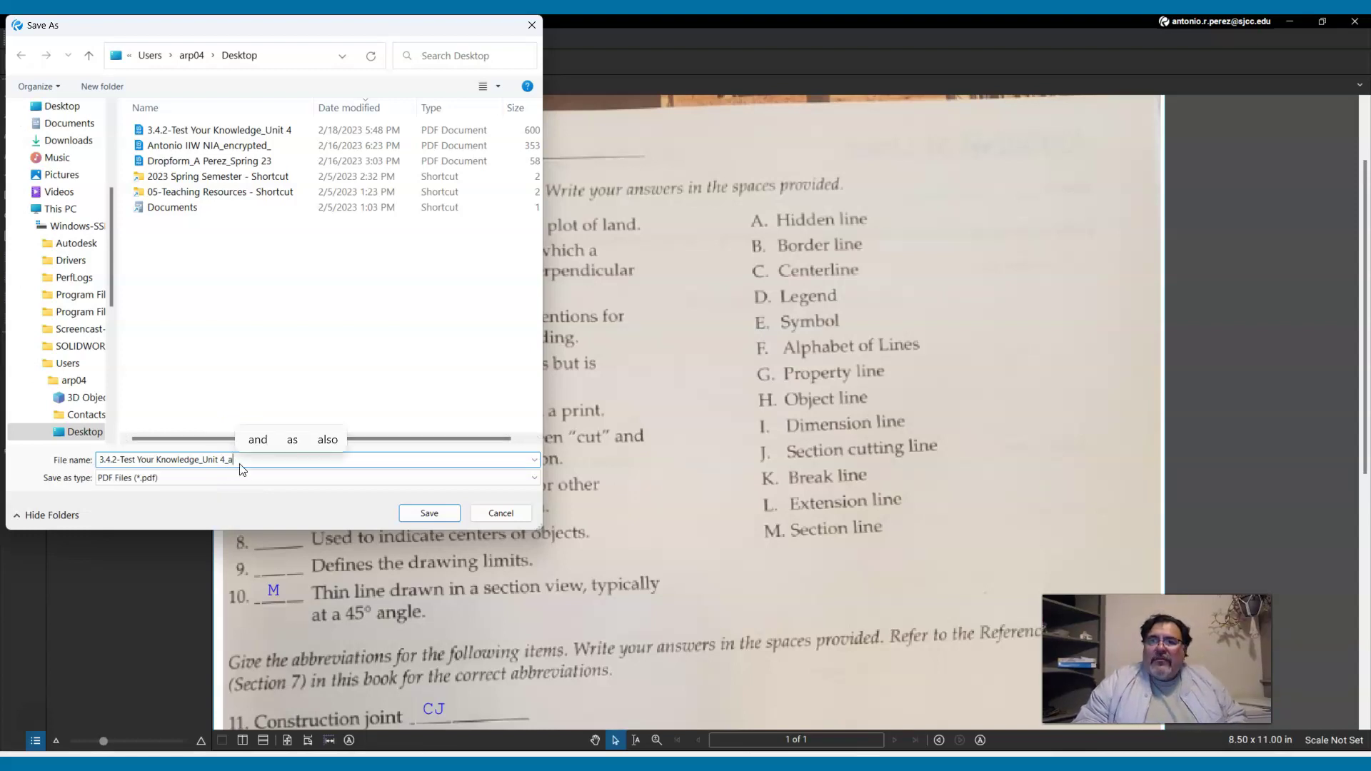
text(a)
key(BackSpace)
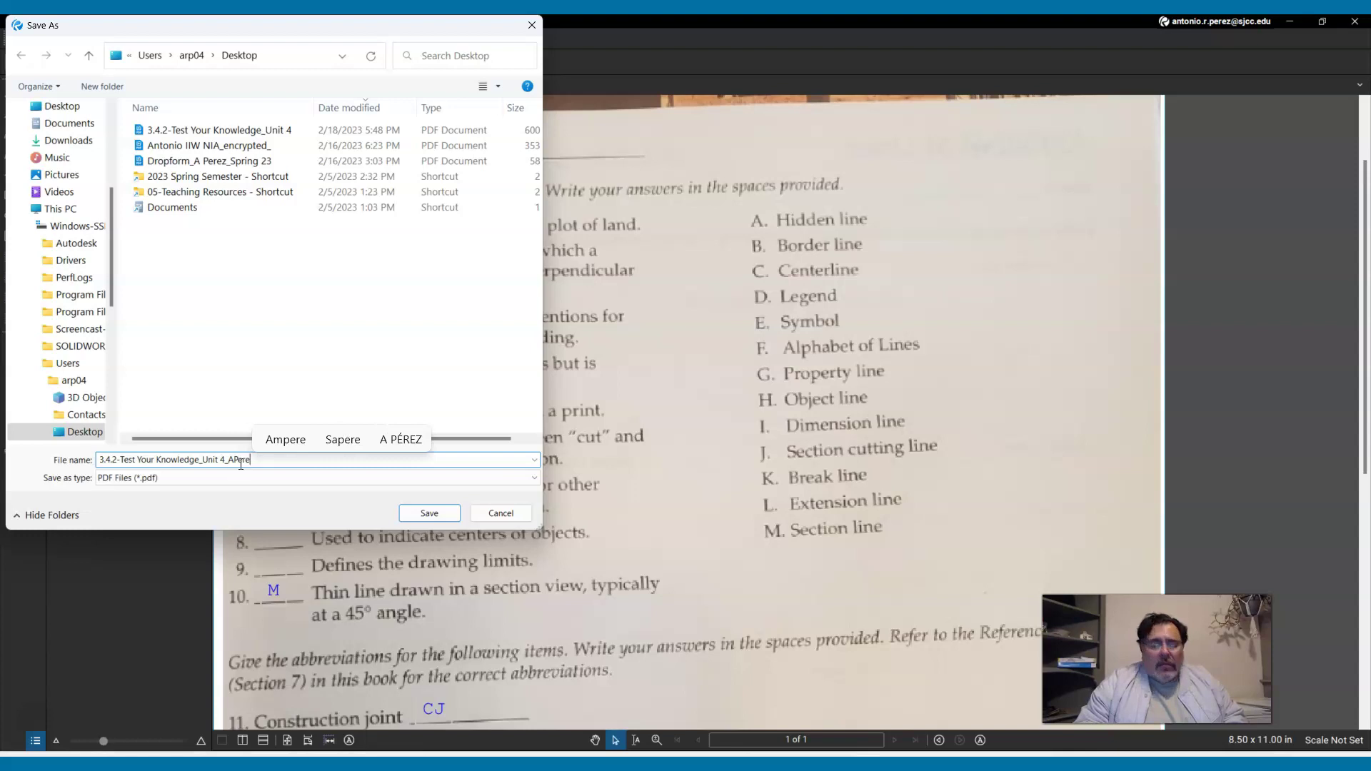
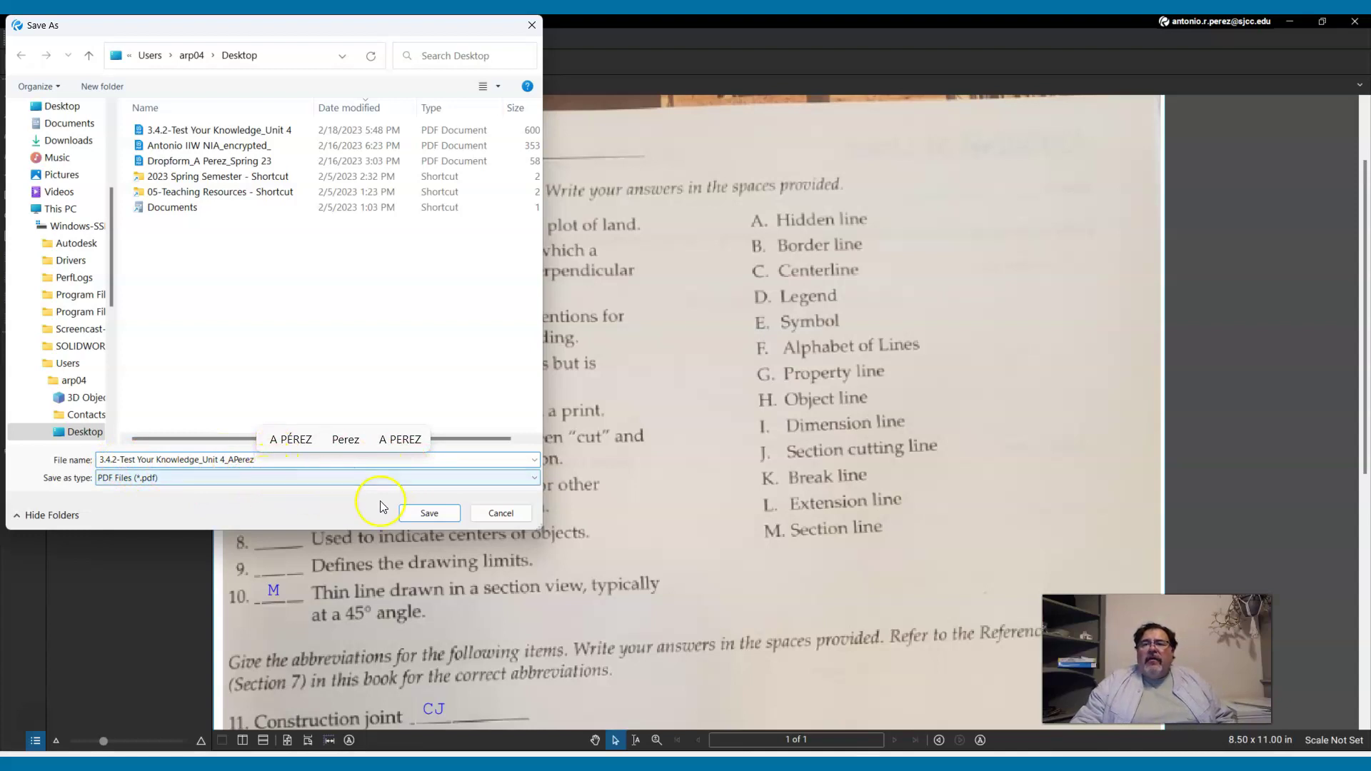
click(428, 514)
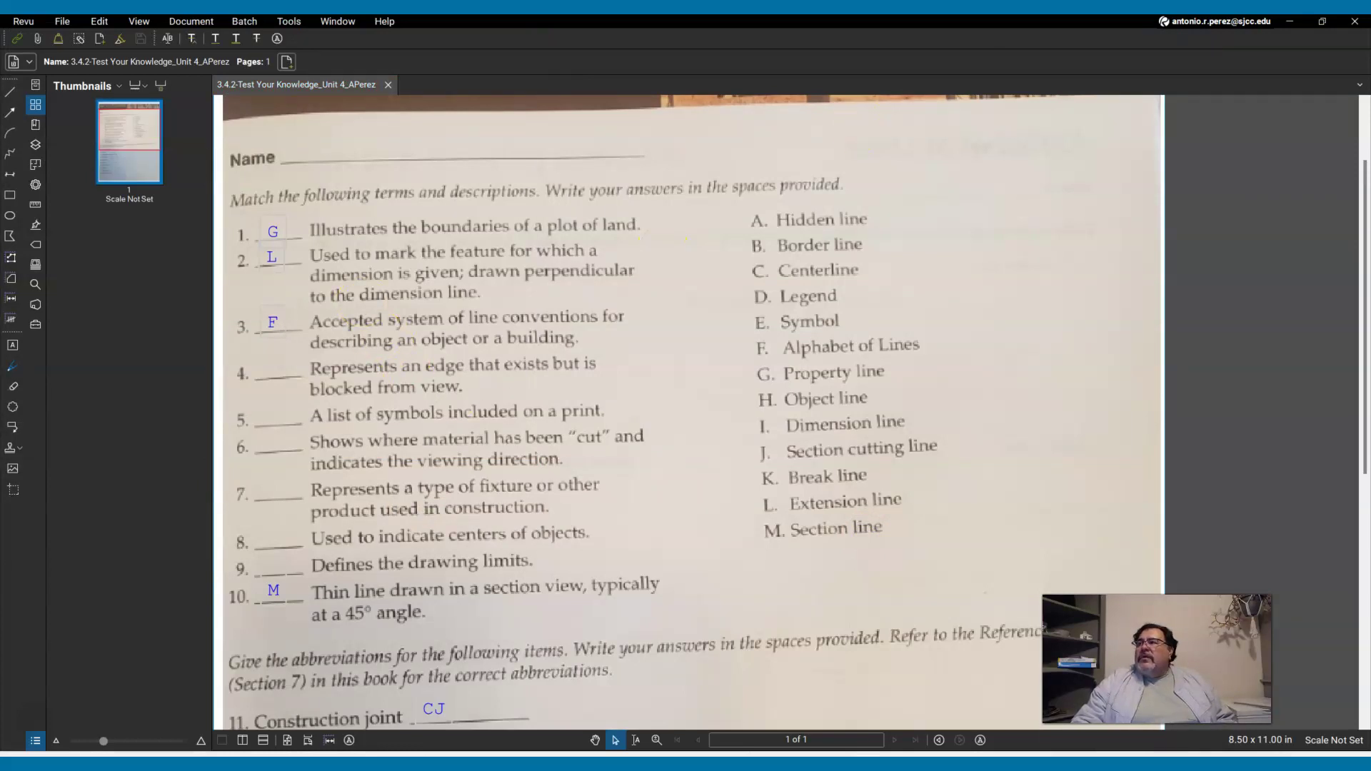
click(1289, 21)
click(1272, 26)
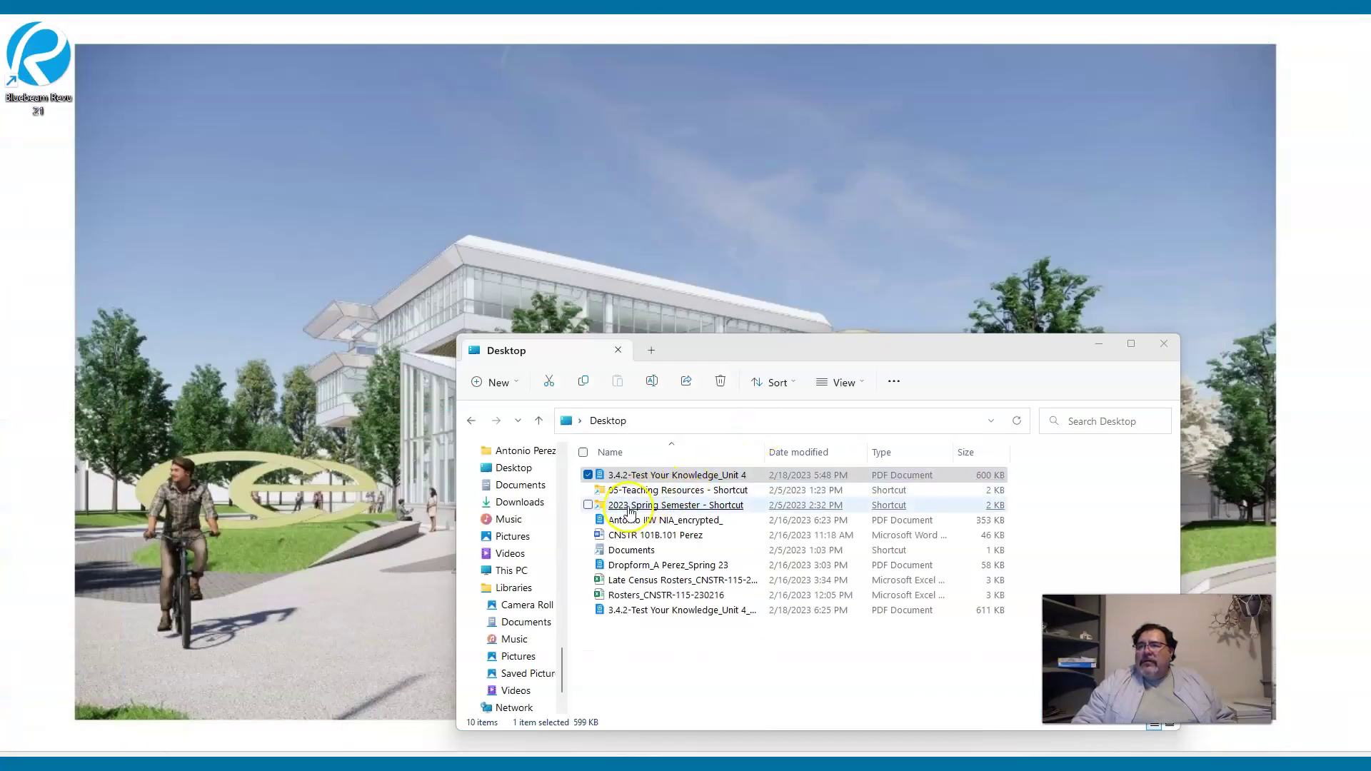
Sort Desktop files by name, widen the Name column, and show only the Name and Type columns.
click(684, 451)
click(684, 451)
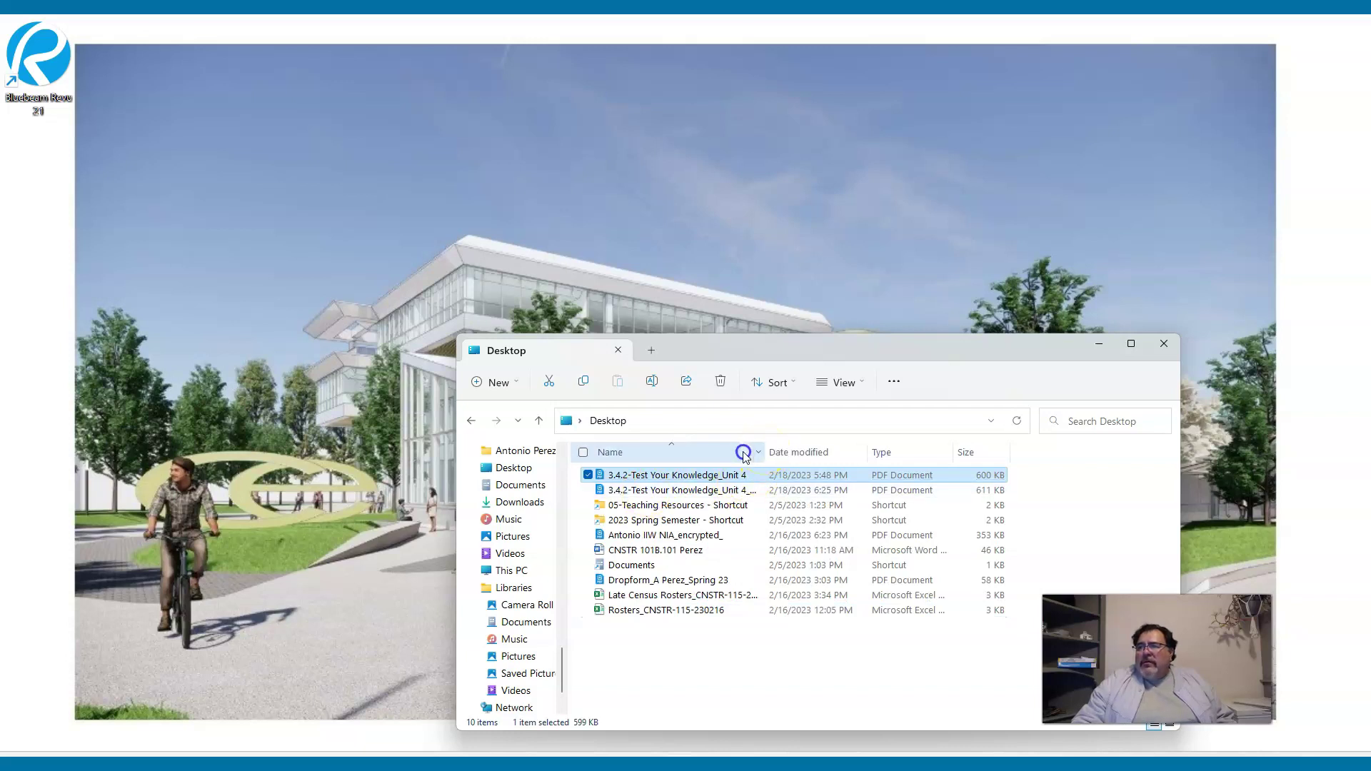
drag(764, 451, 847, 449)
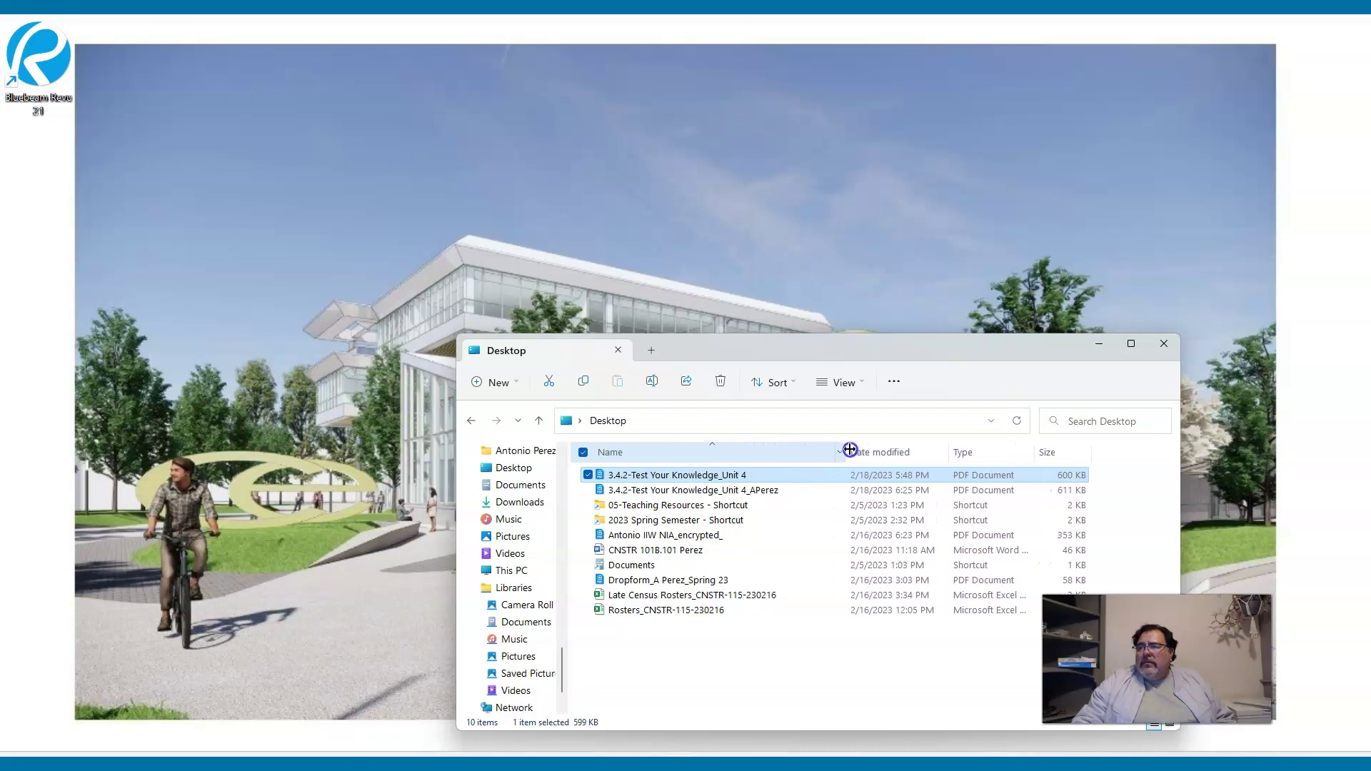
right_click(912, 450)
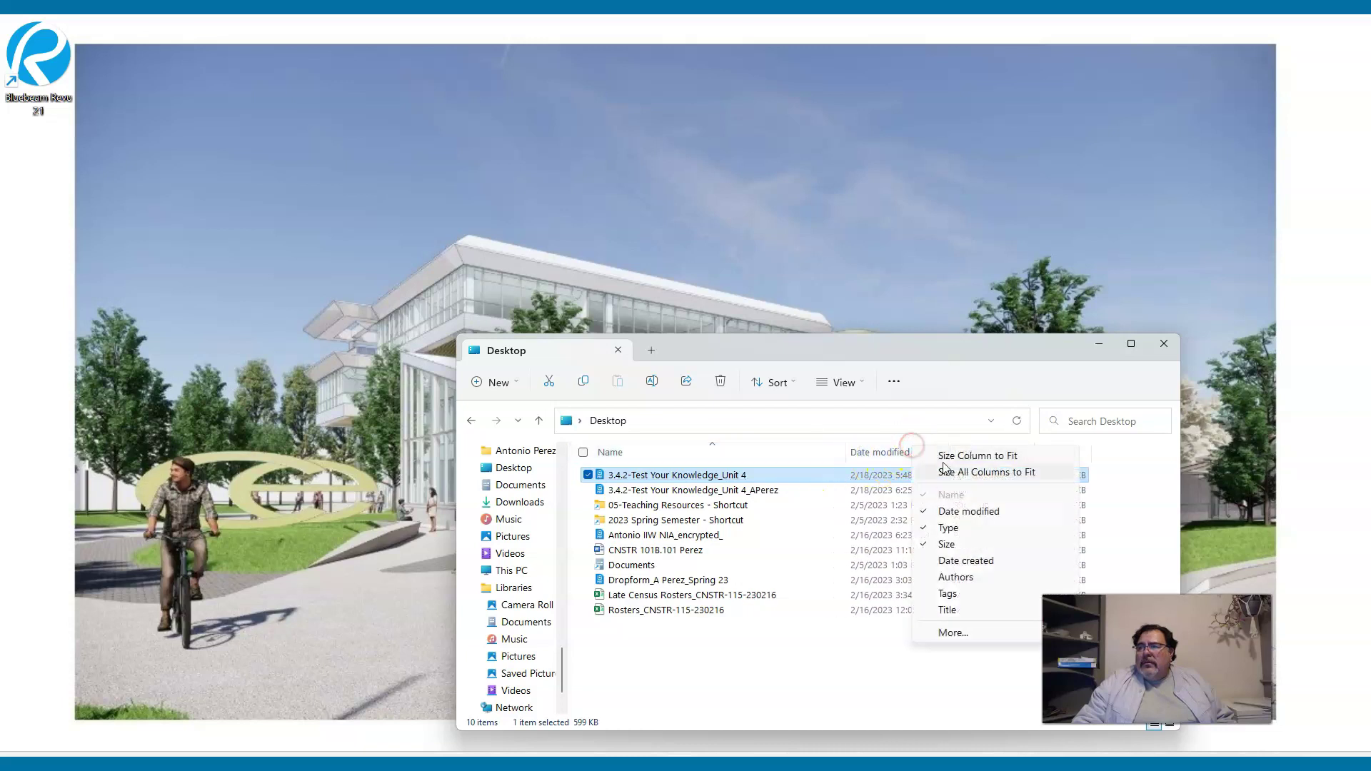
click(948, 512)
right_click(864, 452)
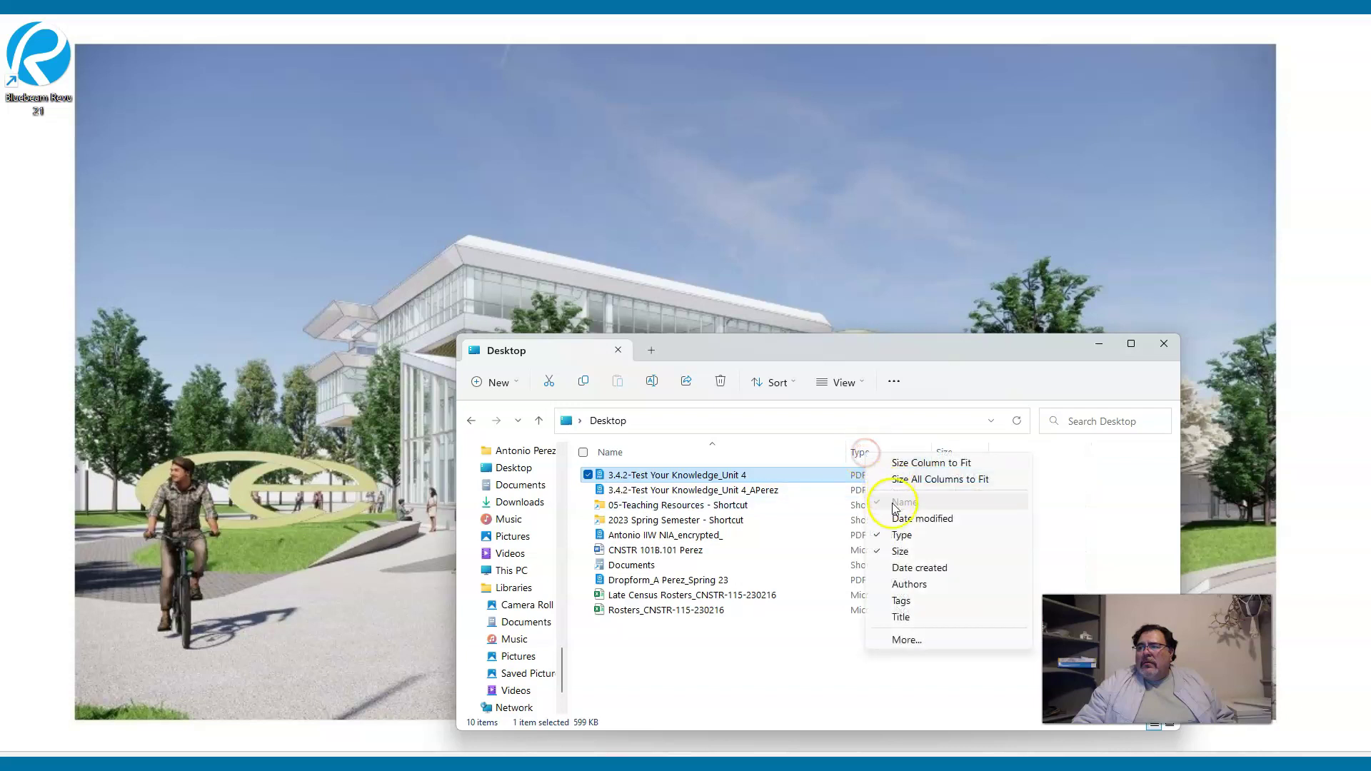
click(900, 535)
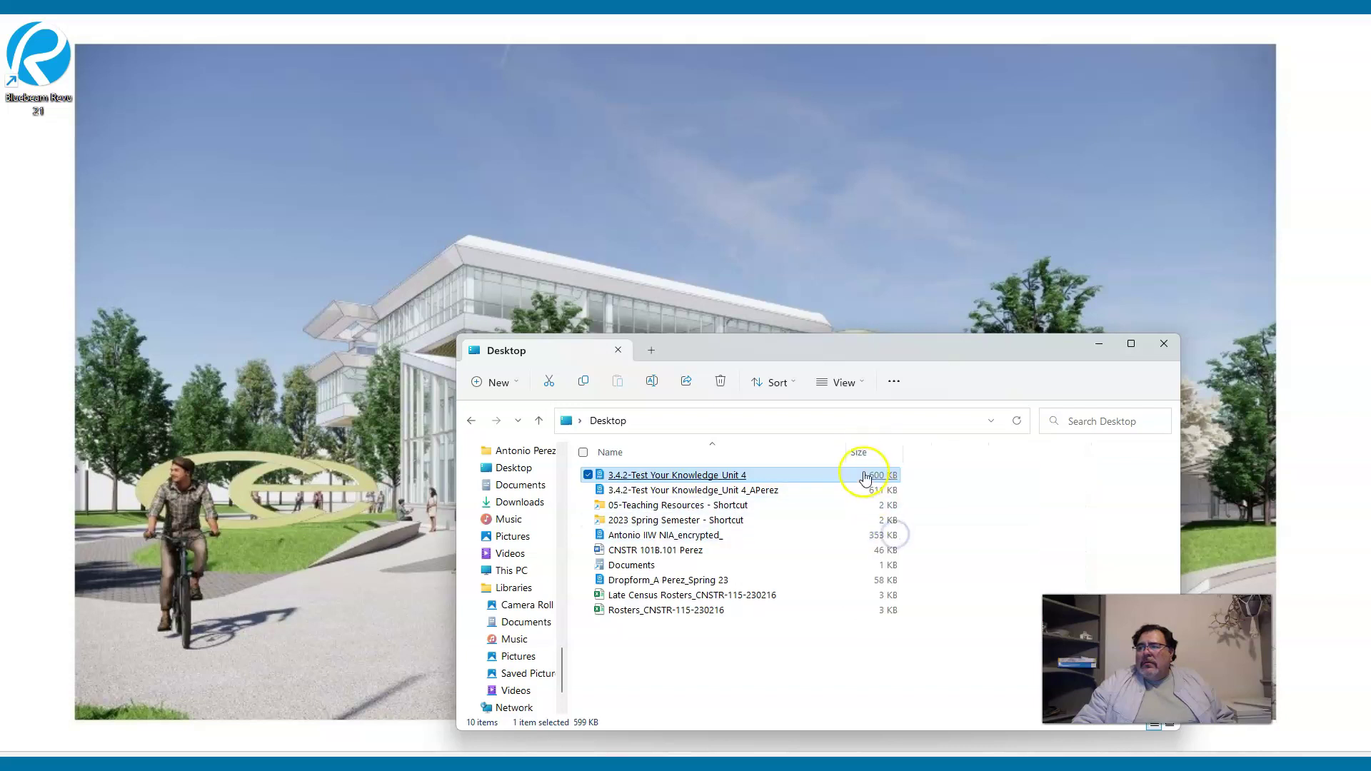
right_click(862, 452)
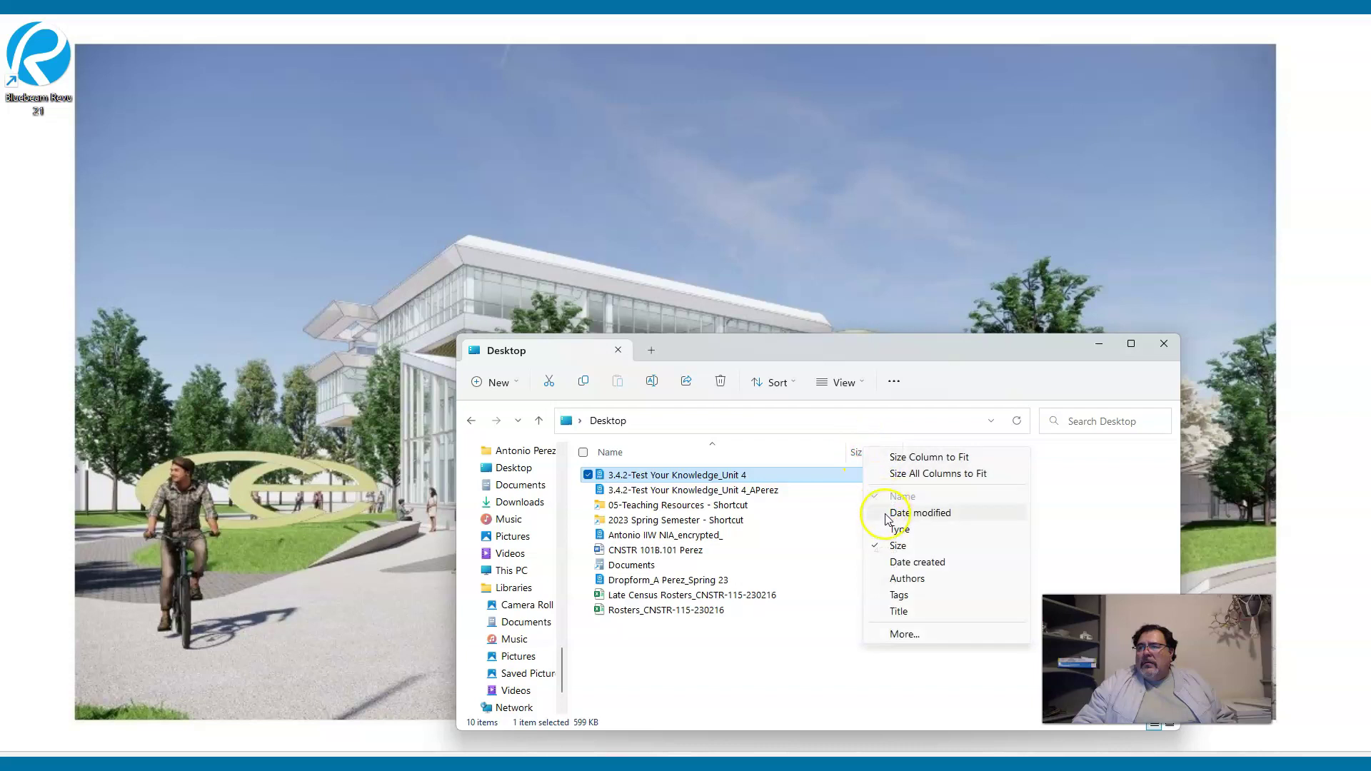
click(895, 546)
right_click(878, 453)
click(911, 520)
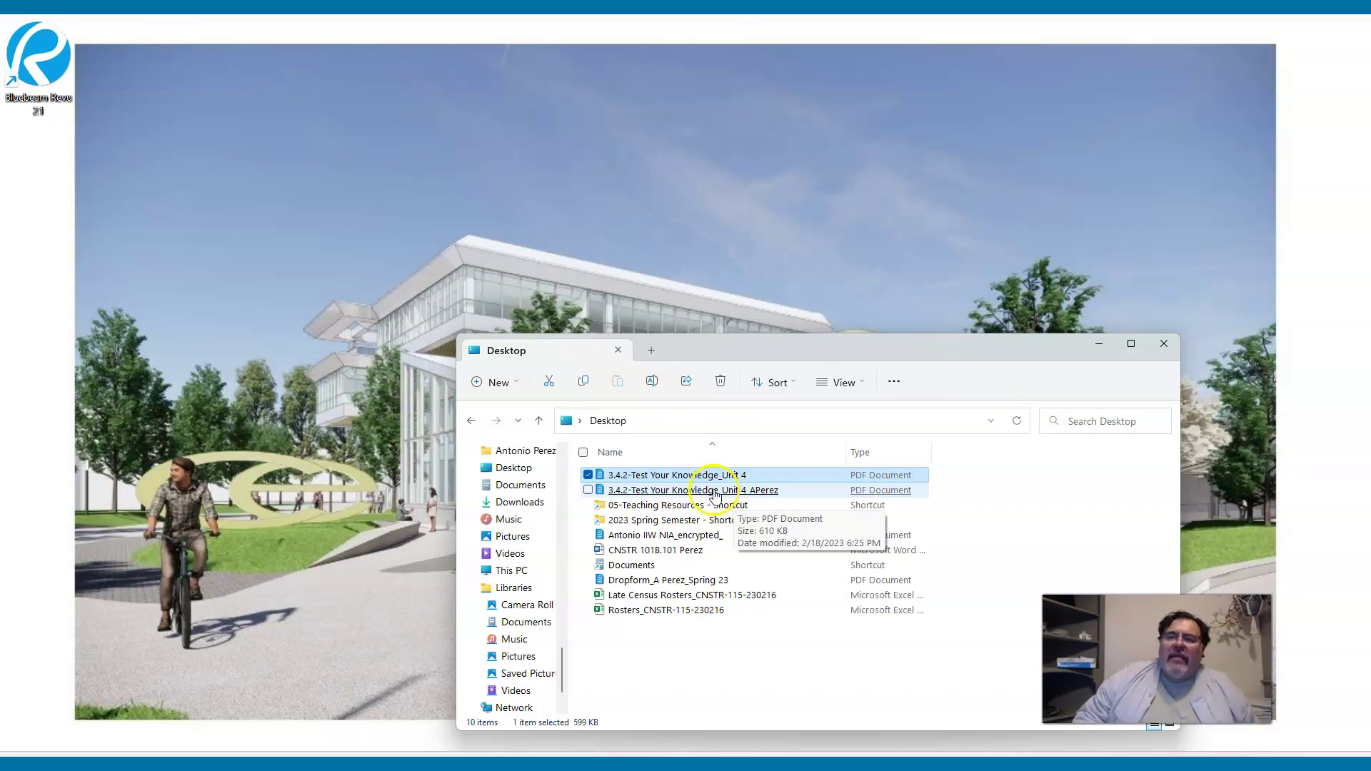
Bring the Canvas browser forward and return to the Edit Assignment page.
mouse_move(647, 764)
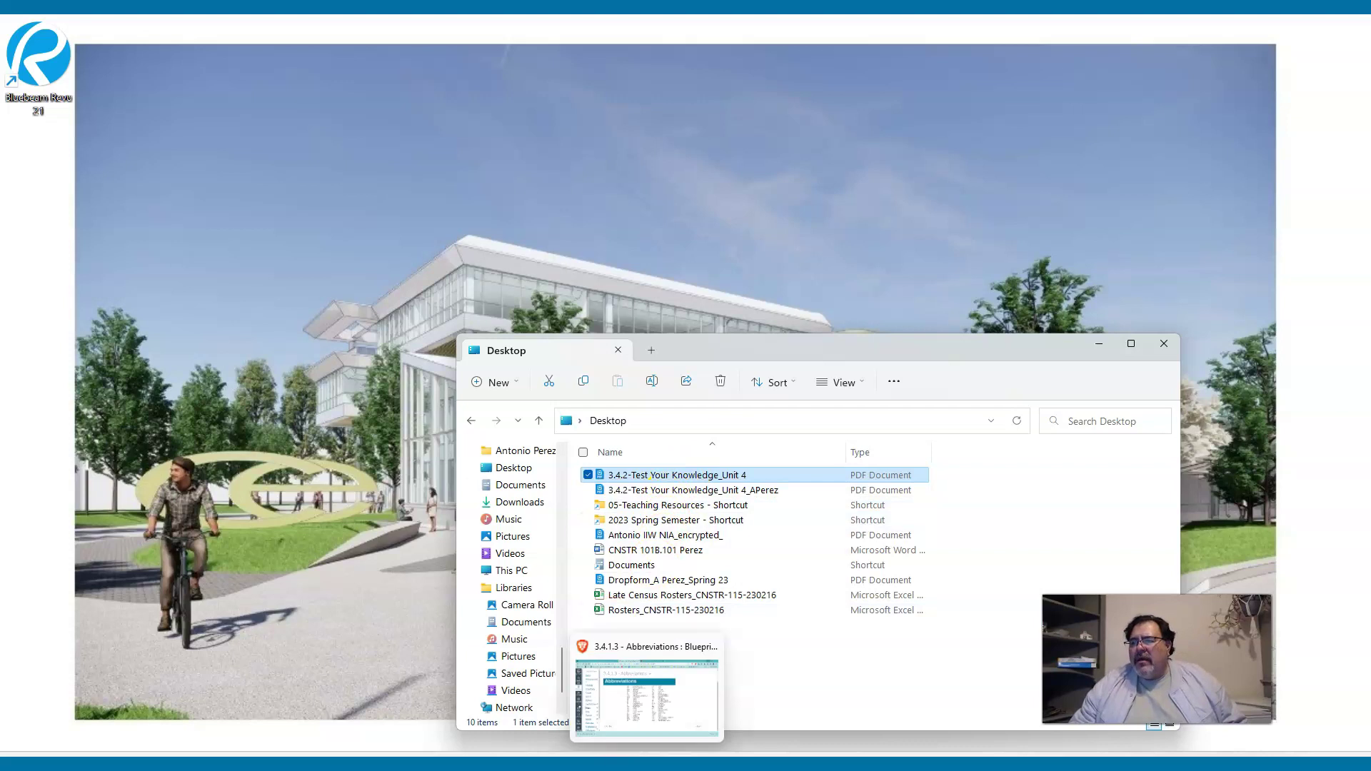
click(647, 696)
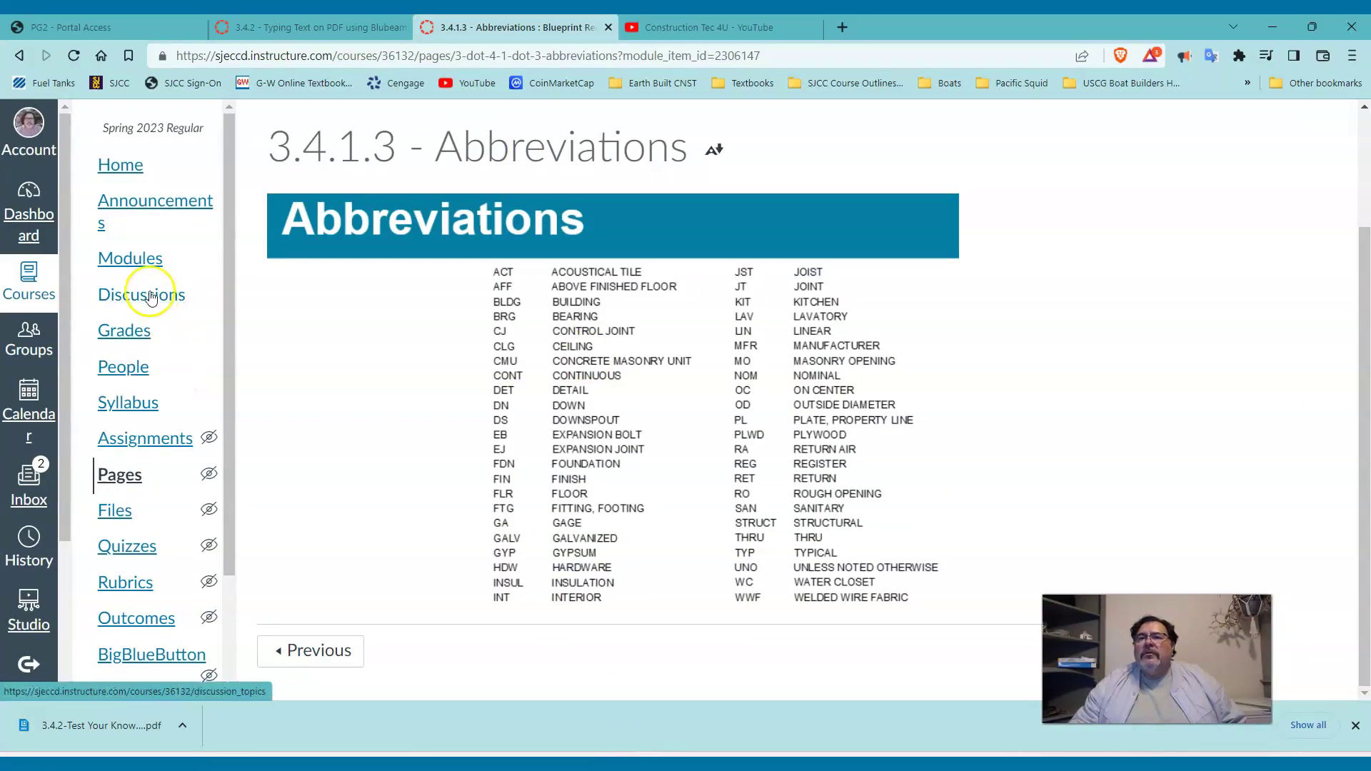
click(336, 27)
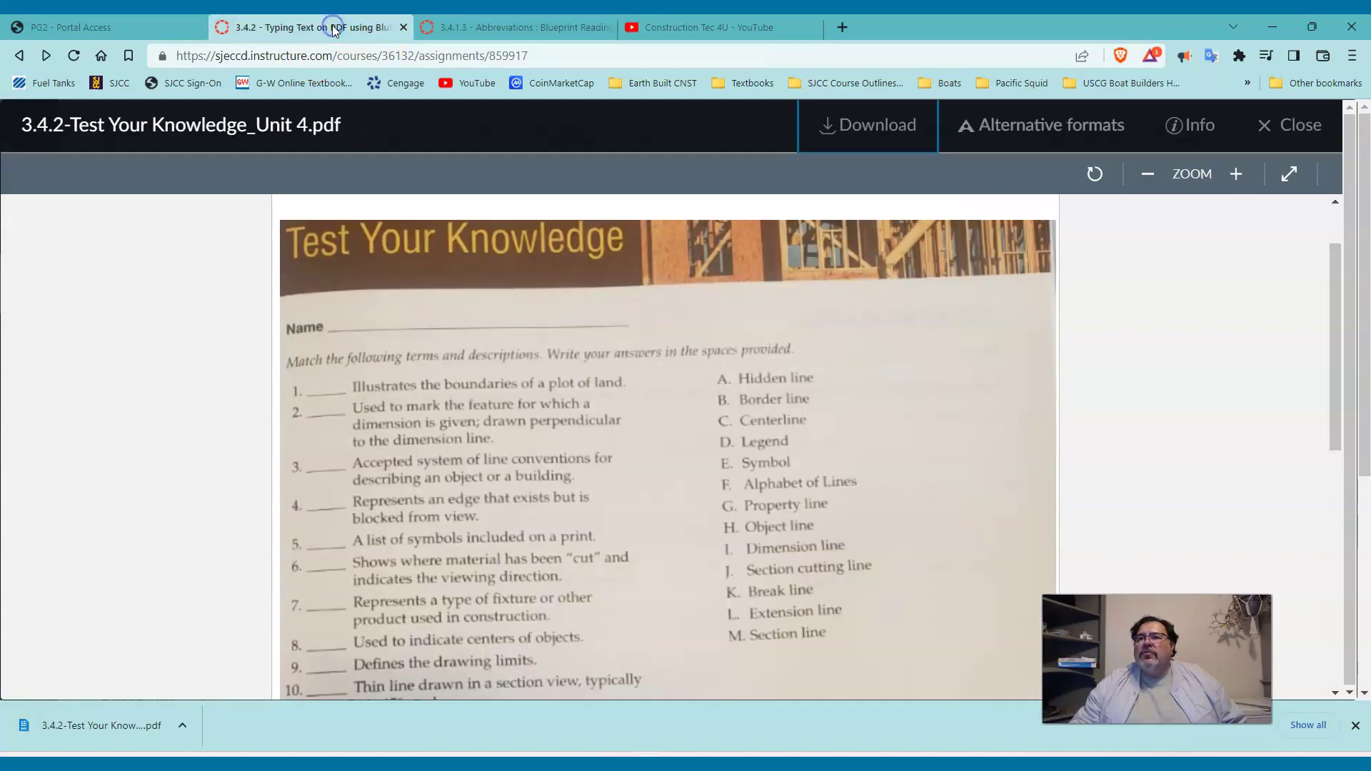
click(18, 57)
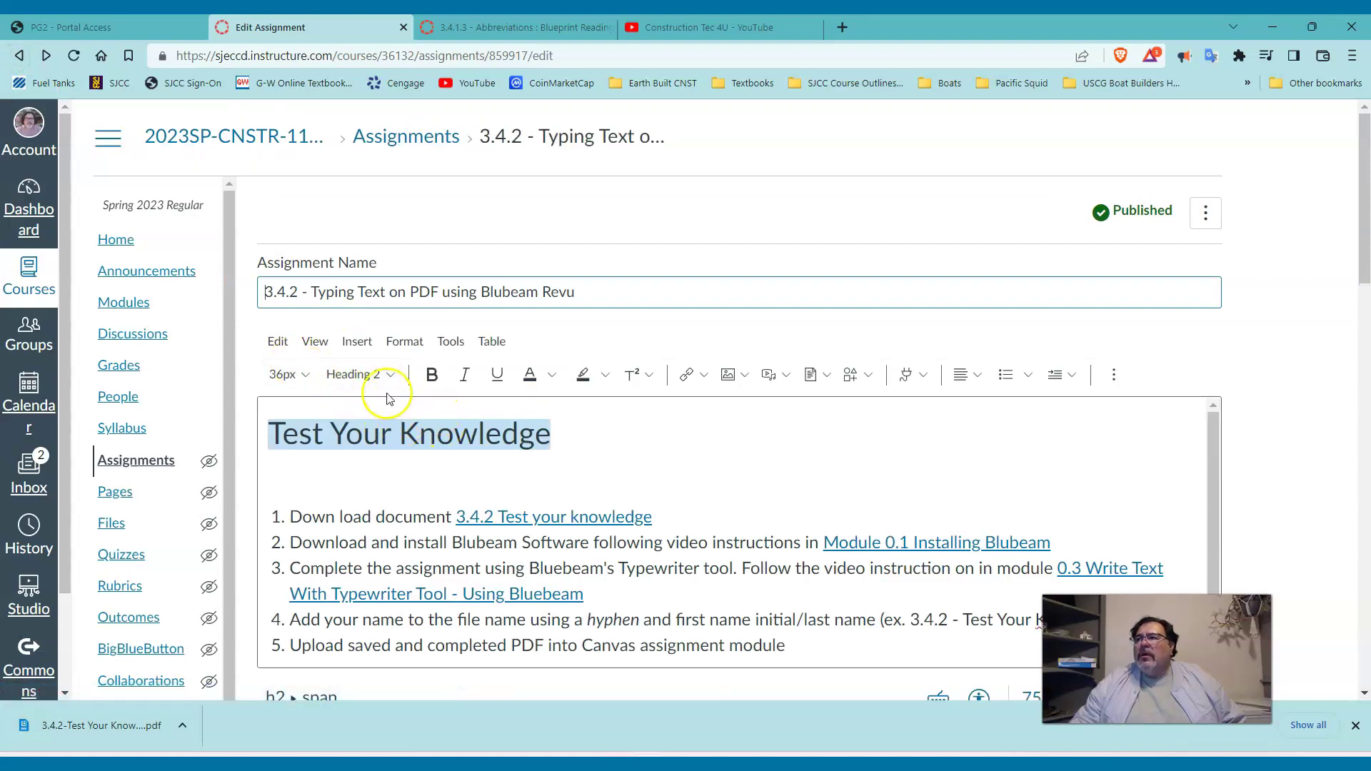
Review the PDF-only file upload Submission Type settings, then go to the Modules list.
scroll(433, 475, down, 5)
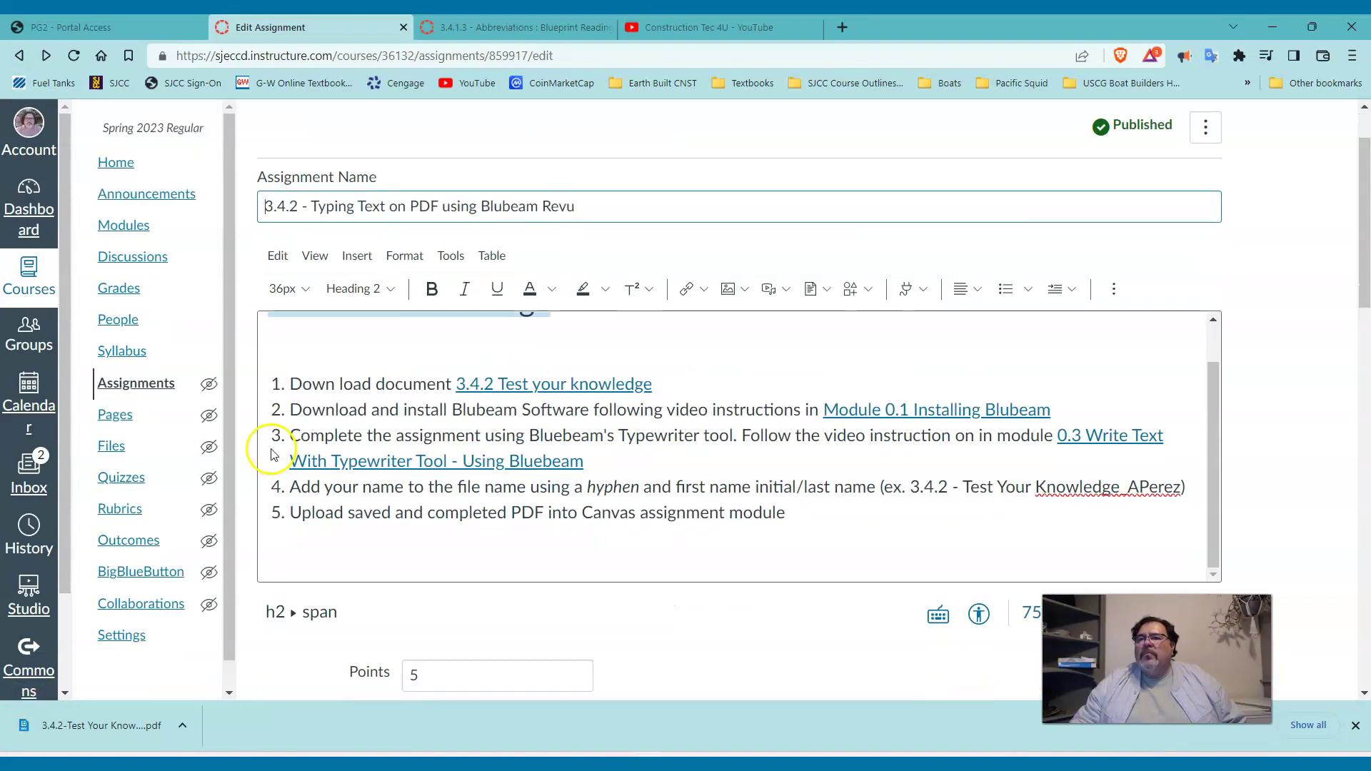
scroll(271, 448, down, 6)
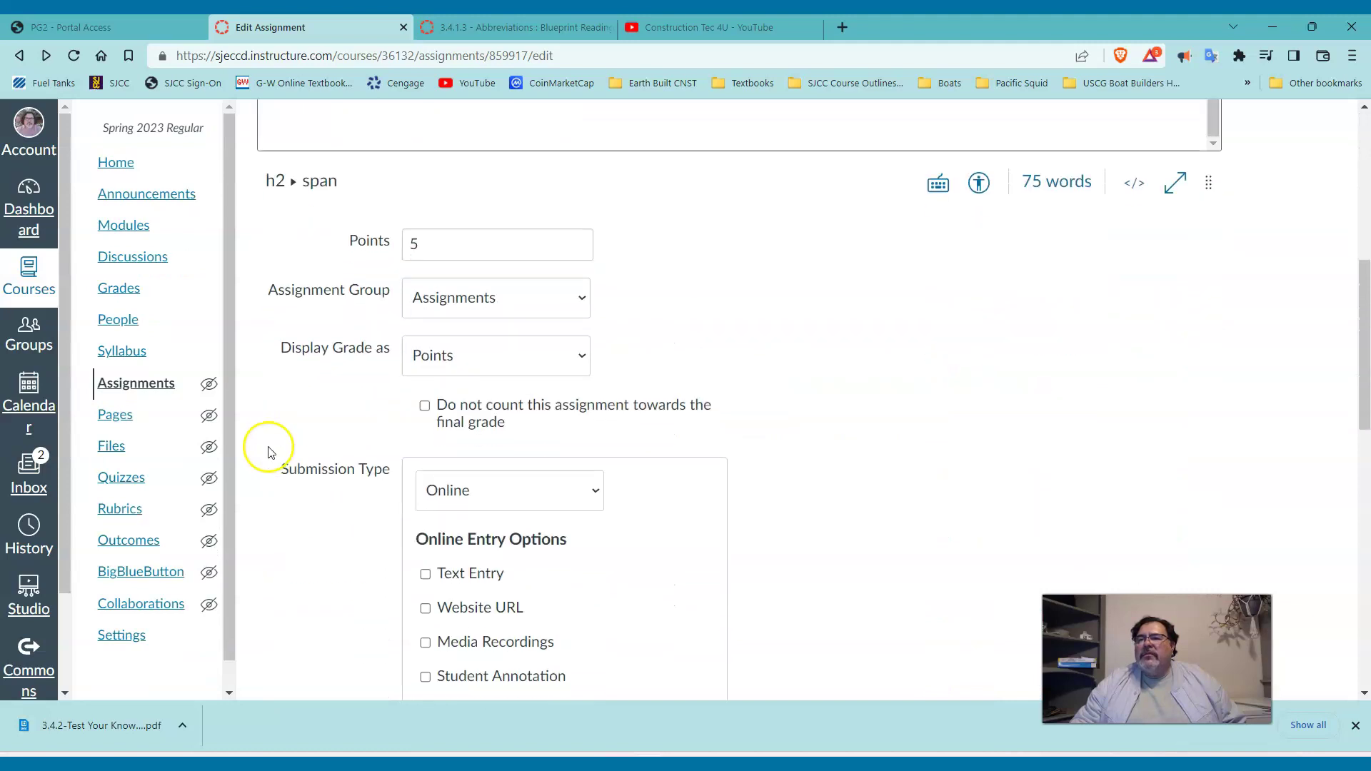
scroll(269, 447, down, 4)
scroll(264, 442, up, 8)
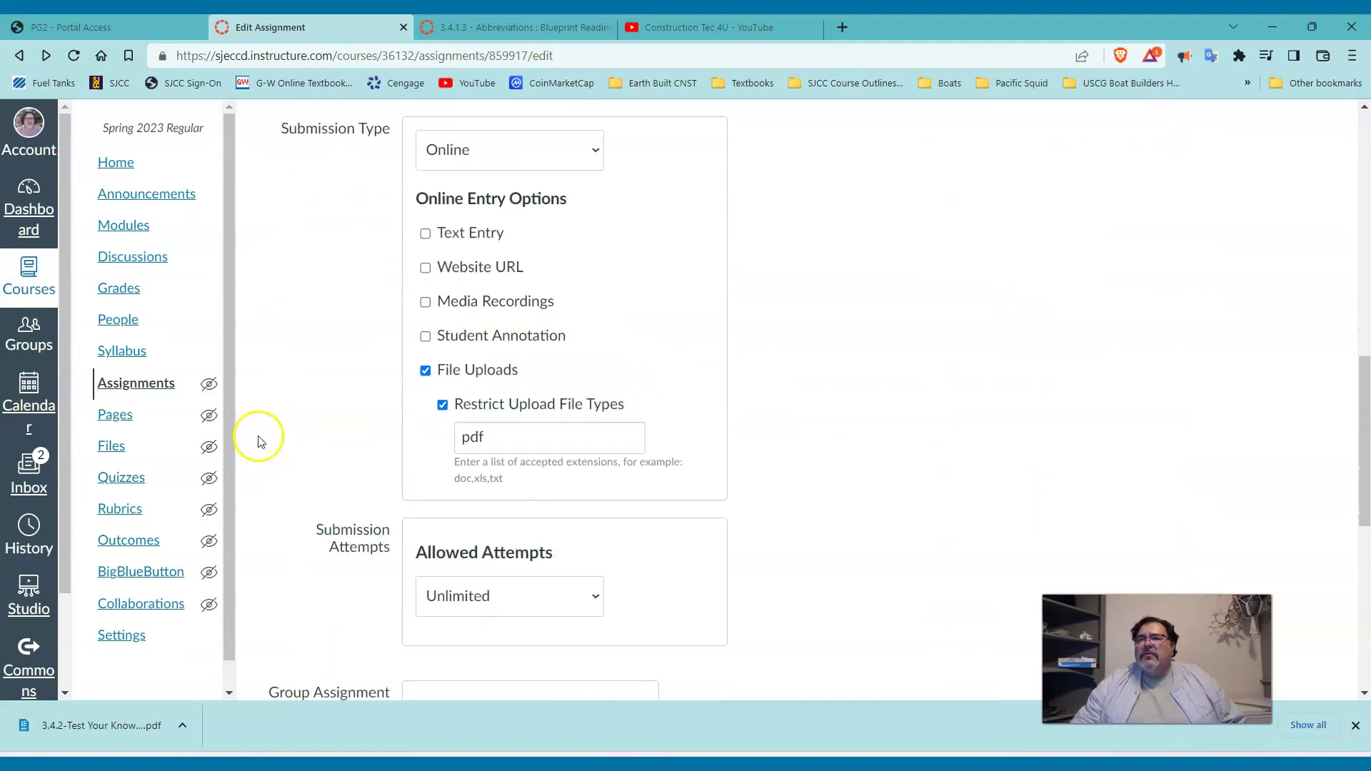
scroll(259, 440, up, 5)
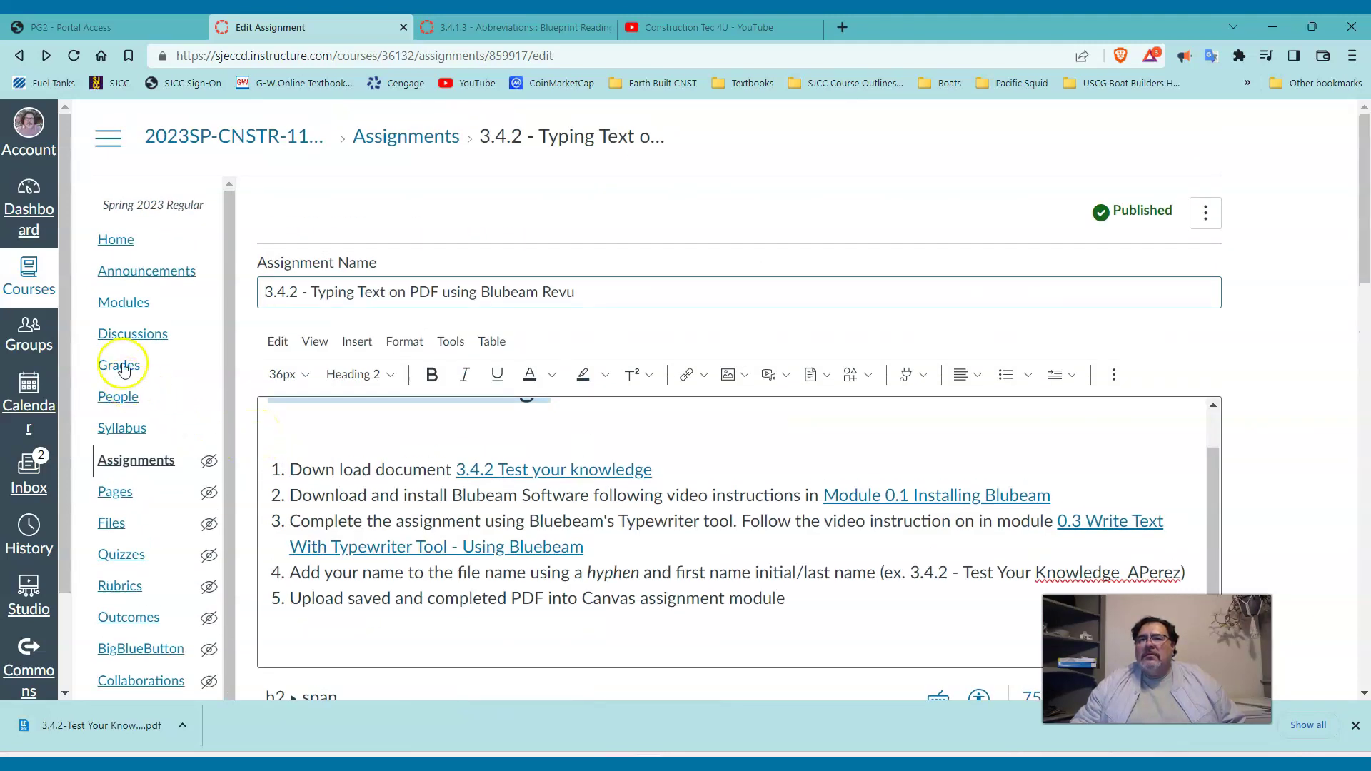
click(113, 304)
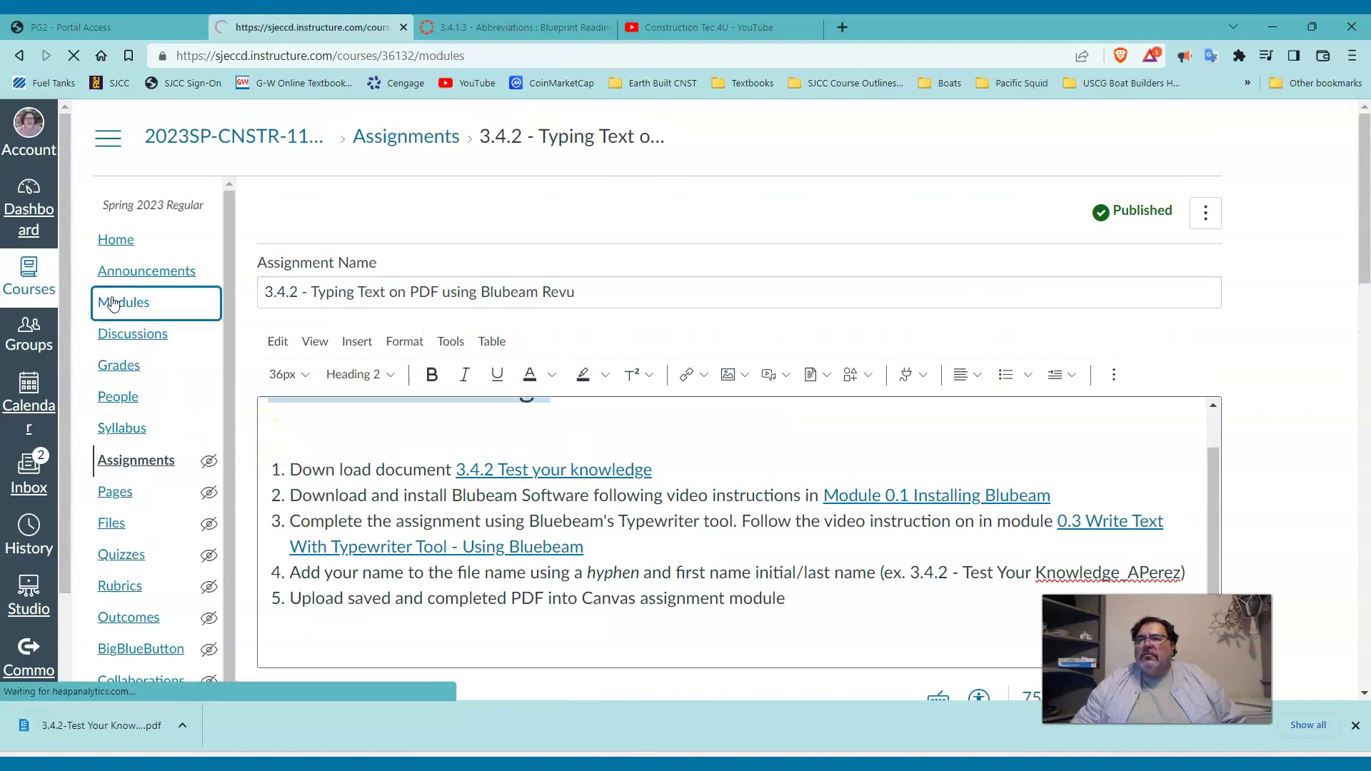
Open the 3.4.2 assignment from Week 3 and review its 5 points and PDF upload type.
scroll(600, 430, down, 10)
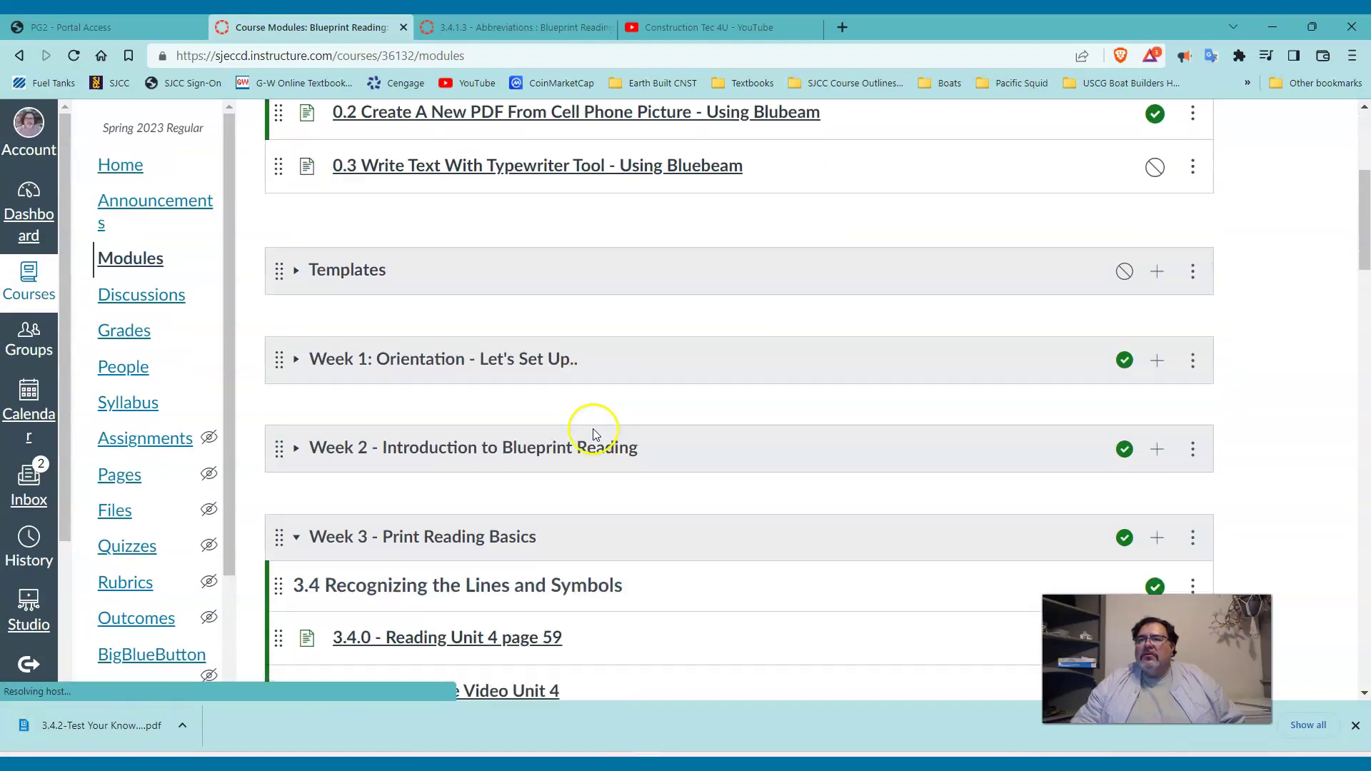
scroll(592, 438, down, 2)
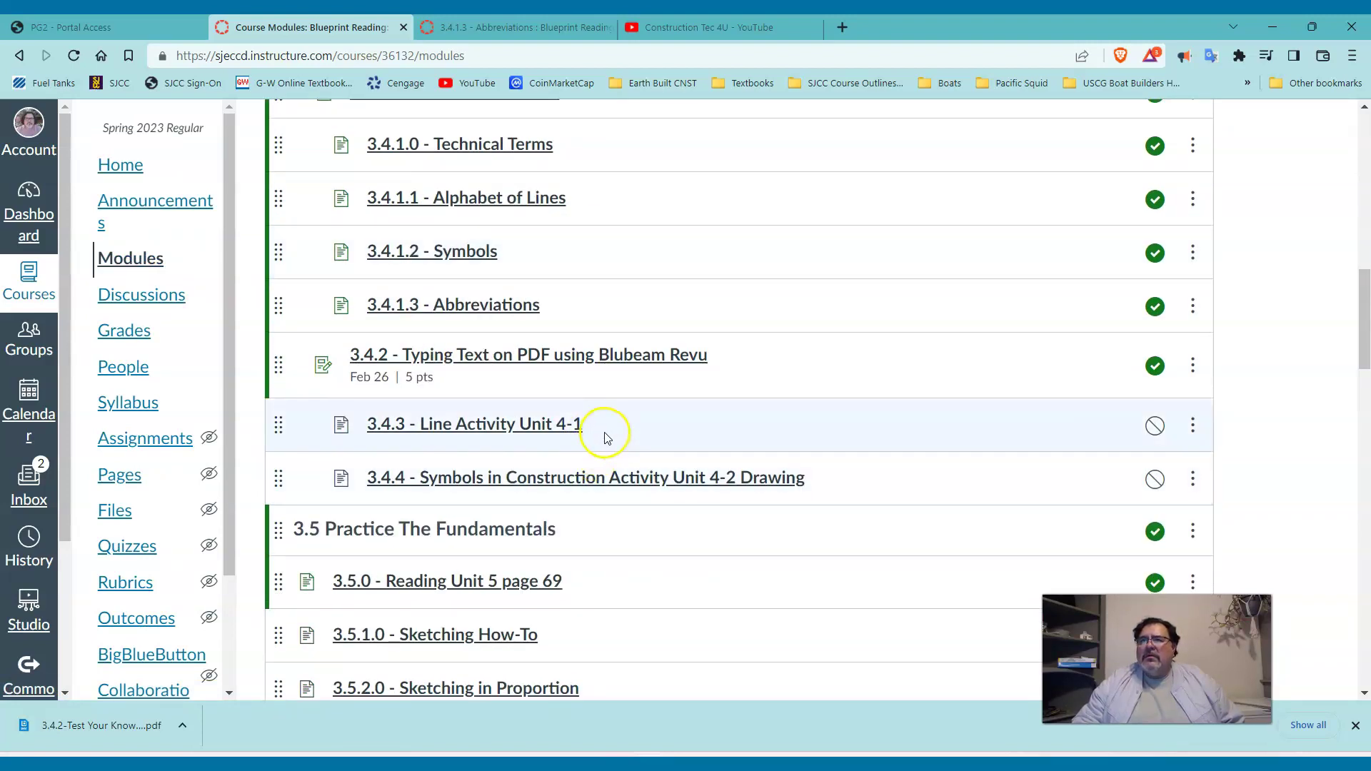
click(527, 361)
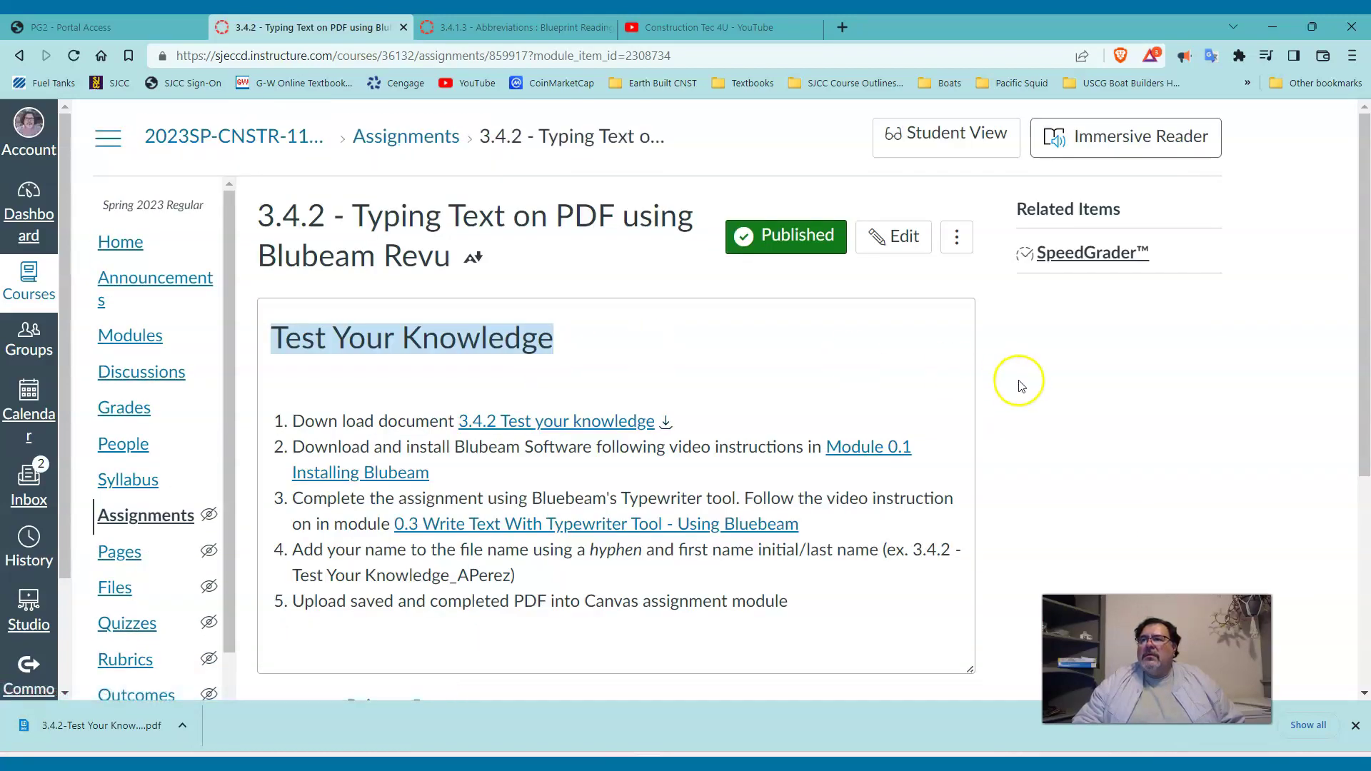
scroll(1071, 408, down, 5)
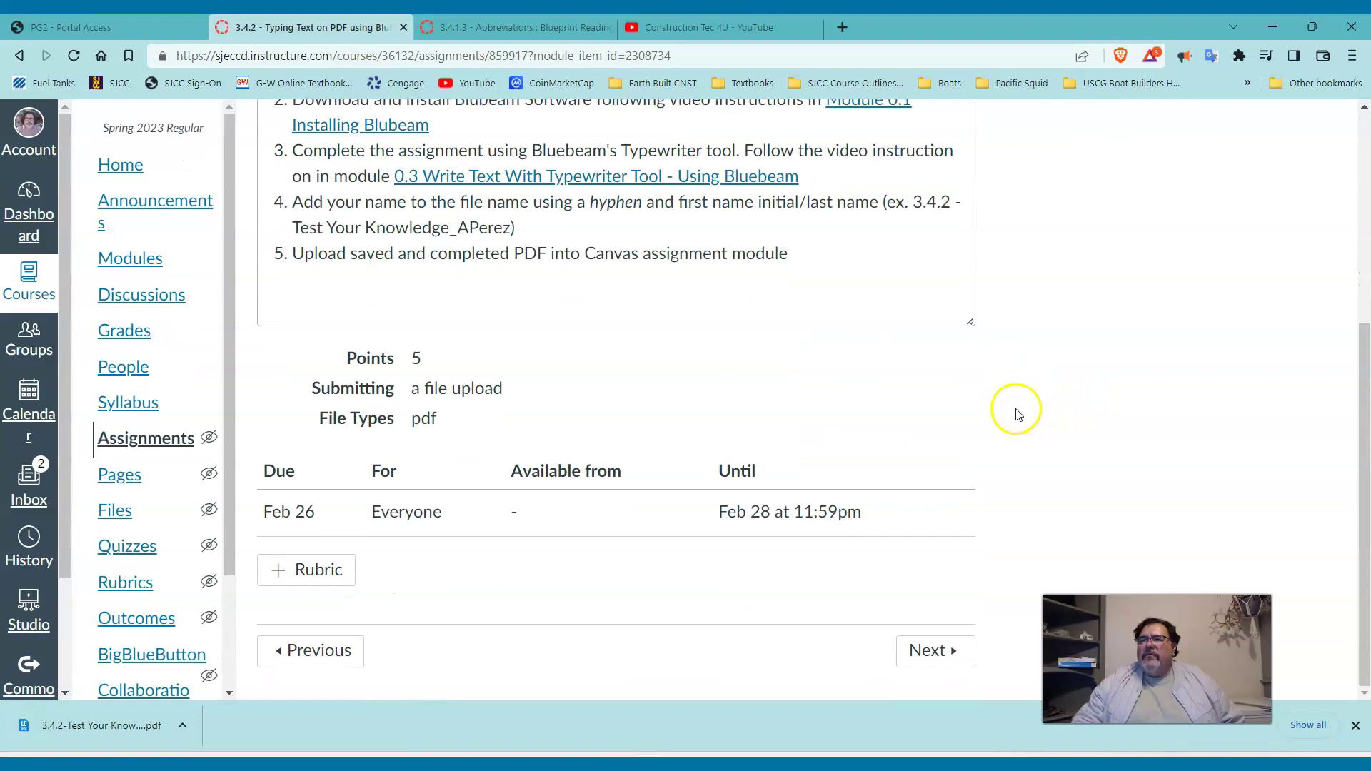
scroll(1012, 416, up, 2)
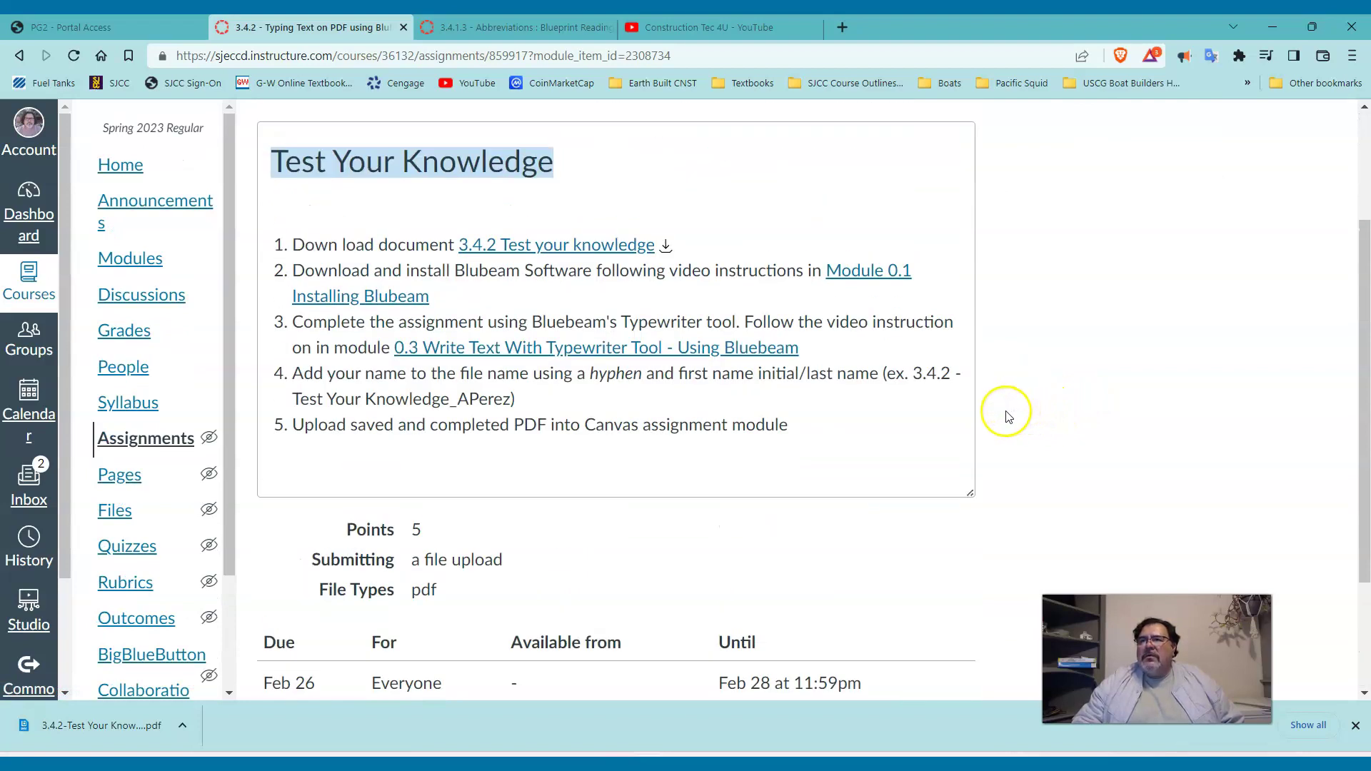
scroll(1004, 411, down, 1)
scroll(1003, 410, up, 3)
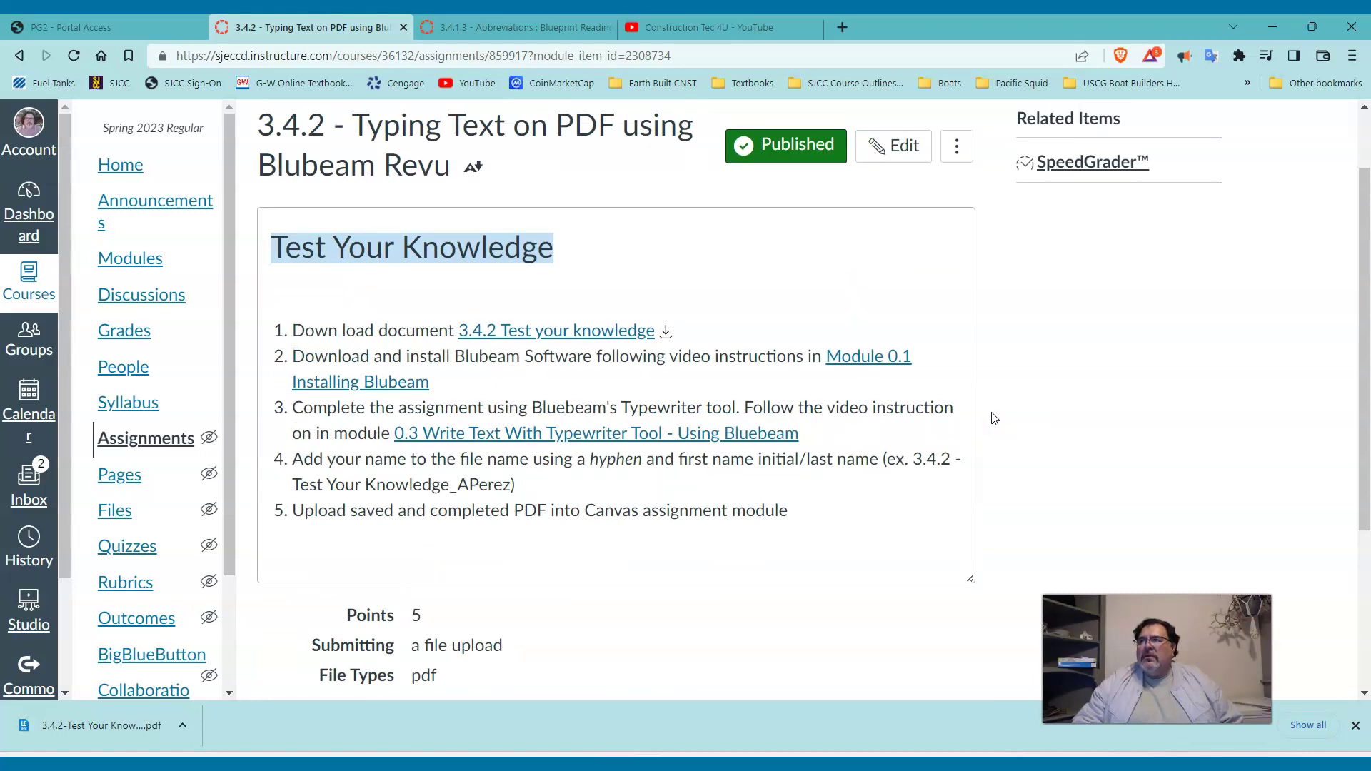
scroll(995, 418, up, 1)
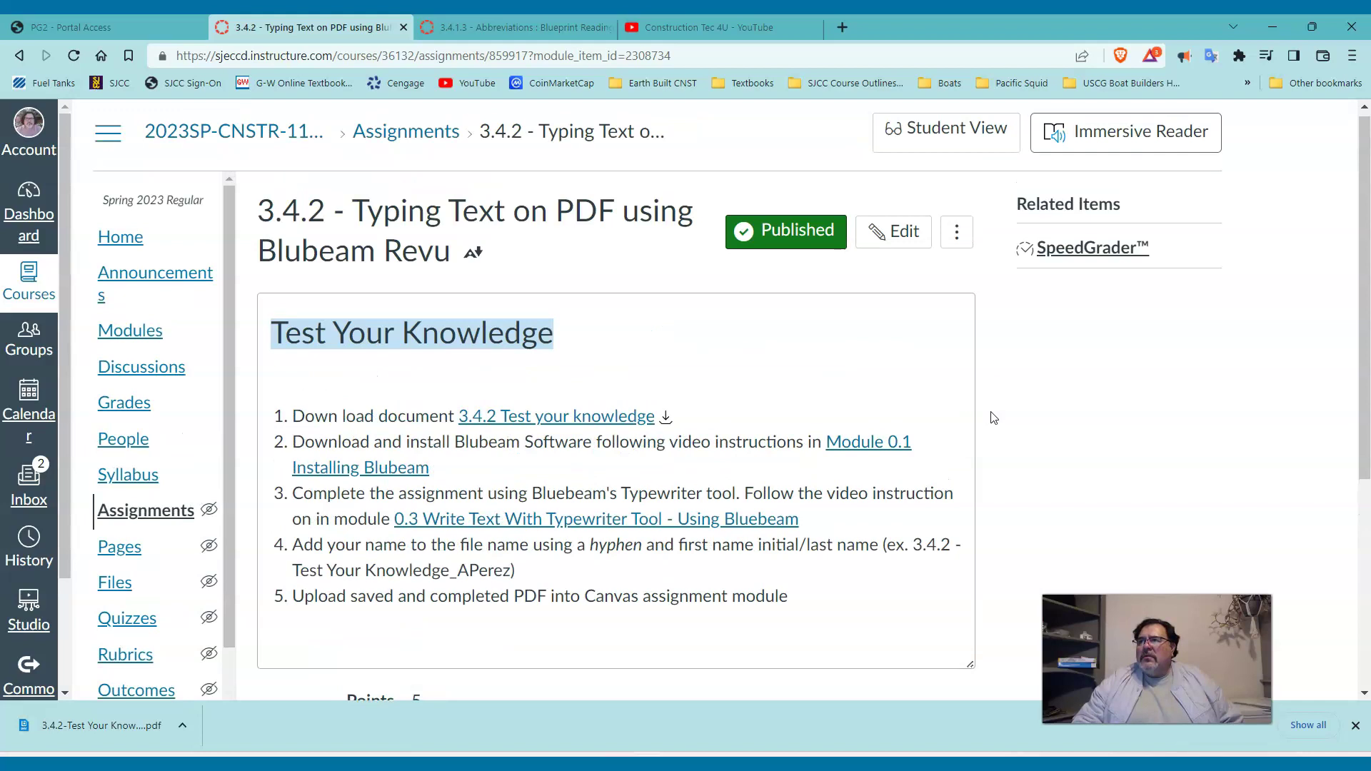
Switch to Student View and scroll down to the File Upload submission form.
click(930, 129)
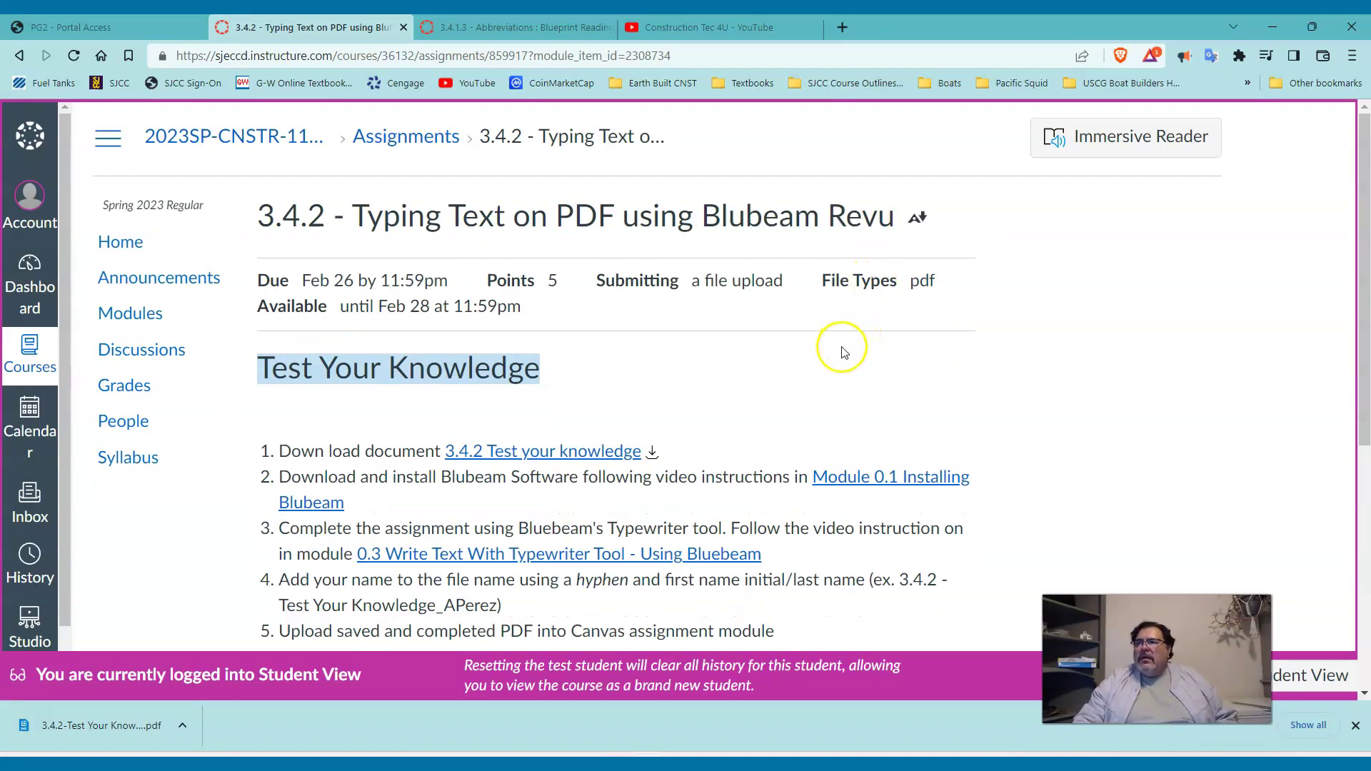
scroll(849, 342, down, 5)
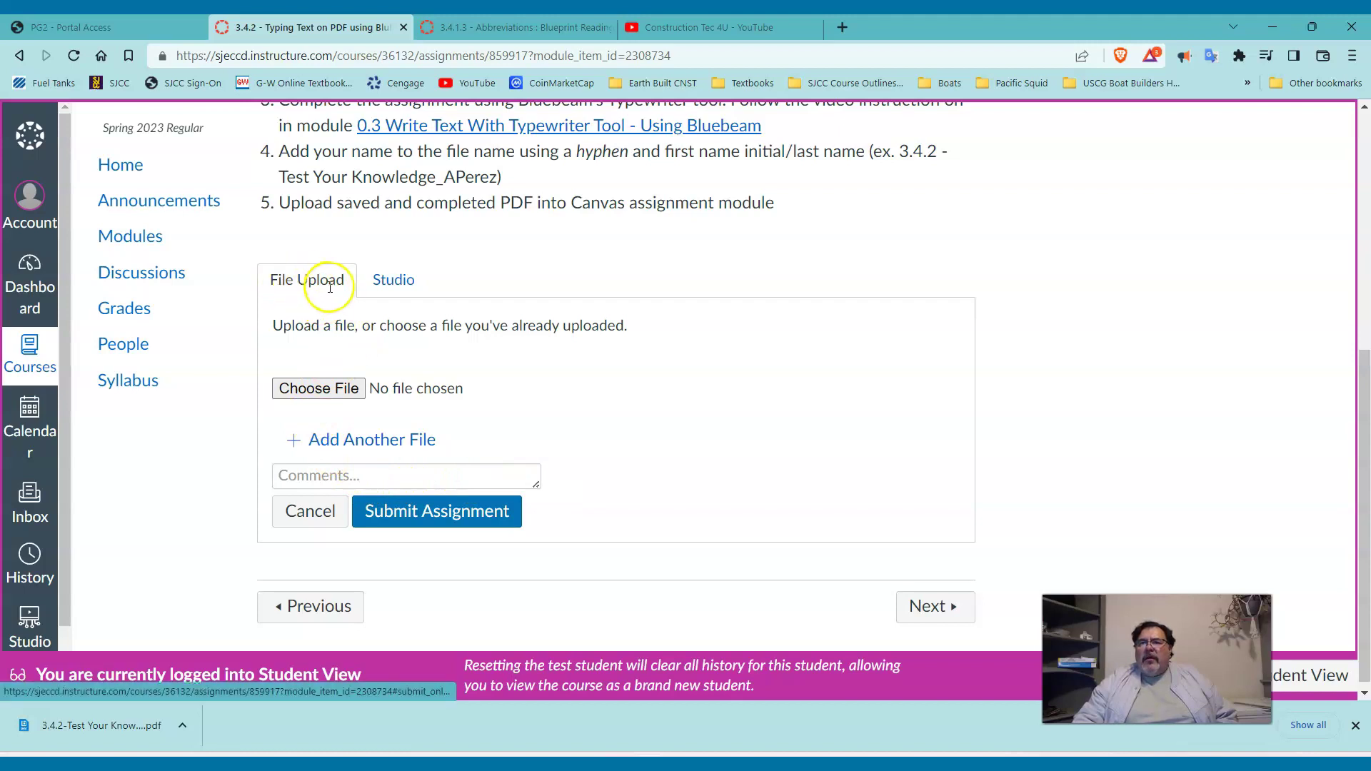
Choose a file to upload and climb the Open dialog's folders up to the Desktop.
click(318, 390)
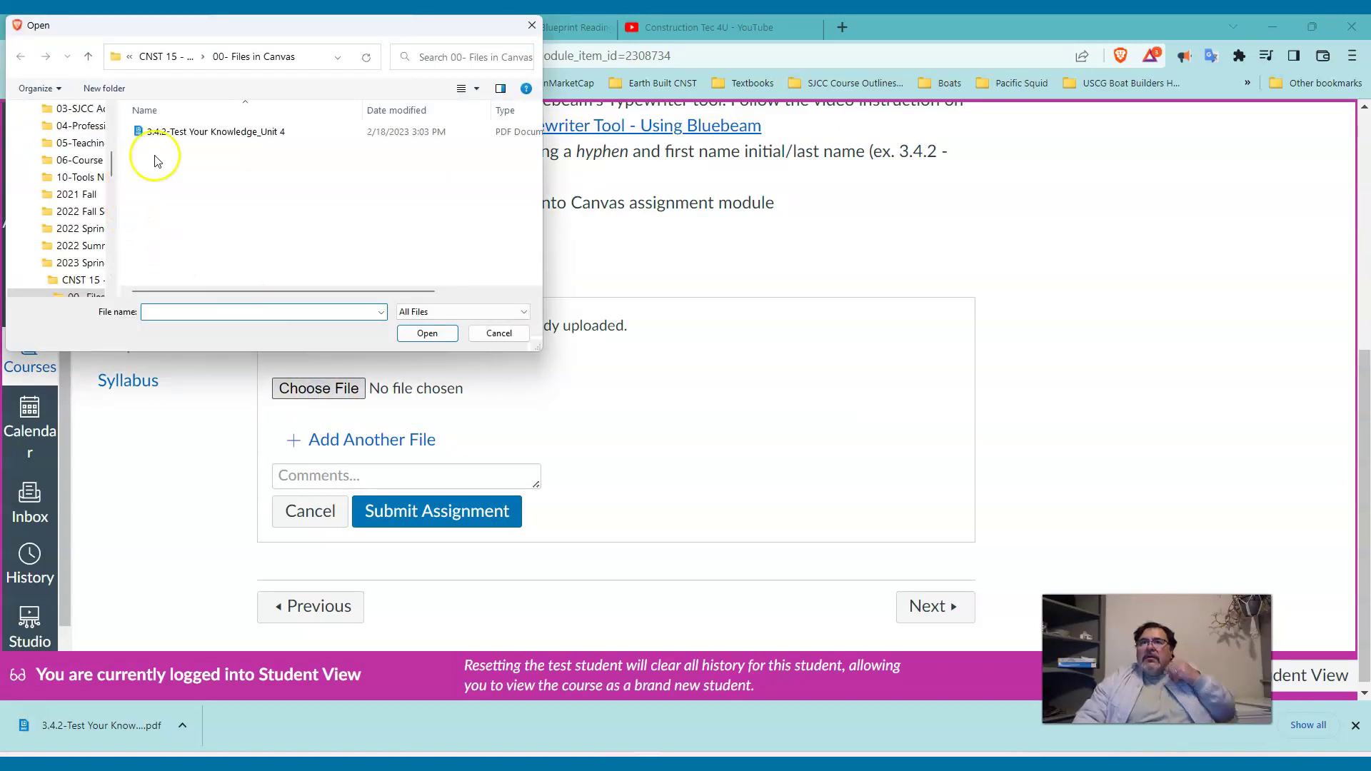
click(88, 58)
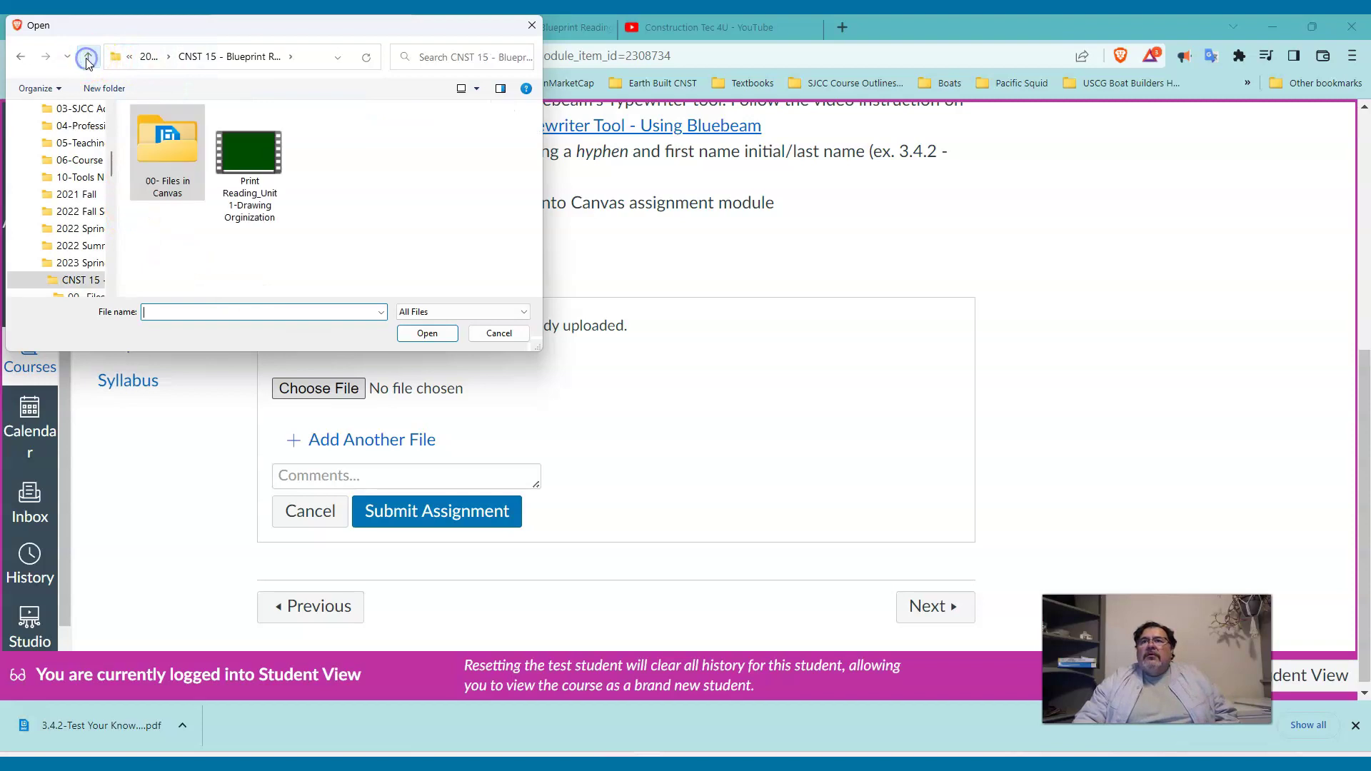
click(87, 58)
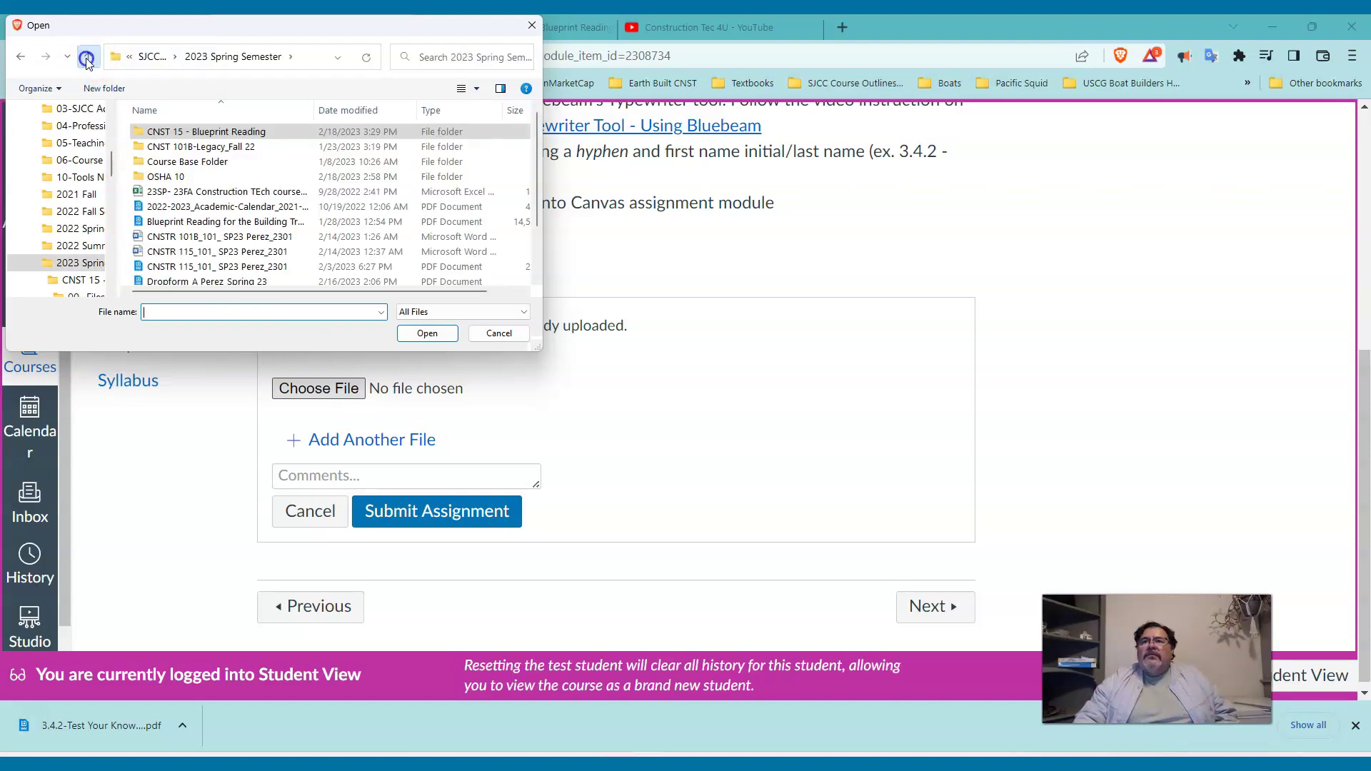
click(87, 59)
click(87, 60)
click(87, 59)
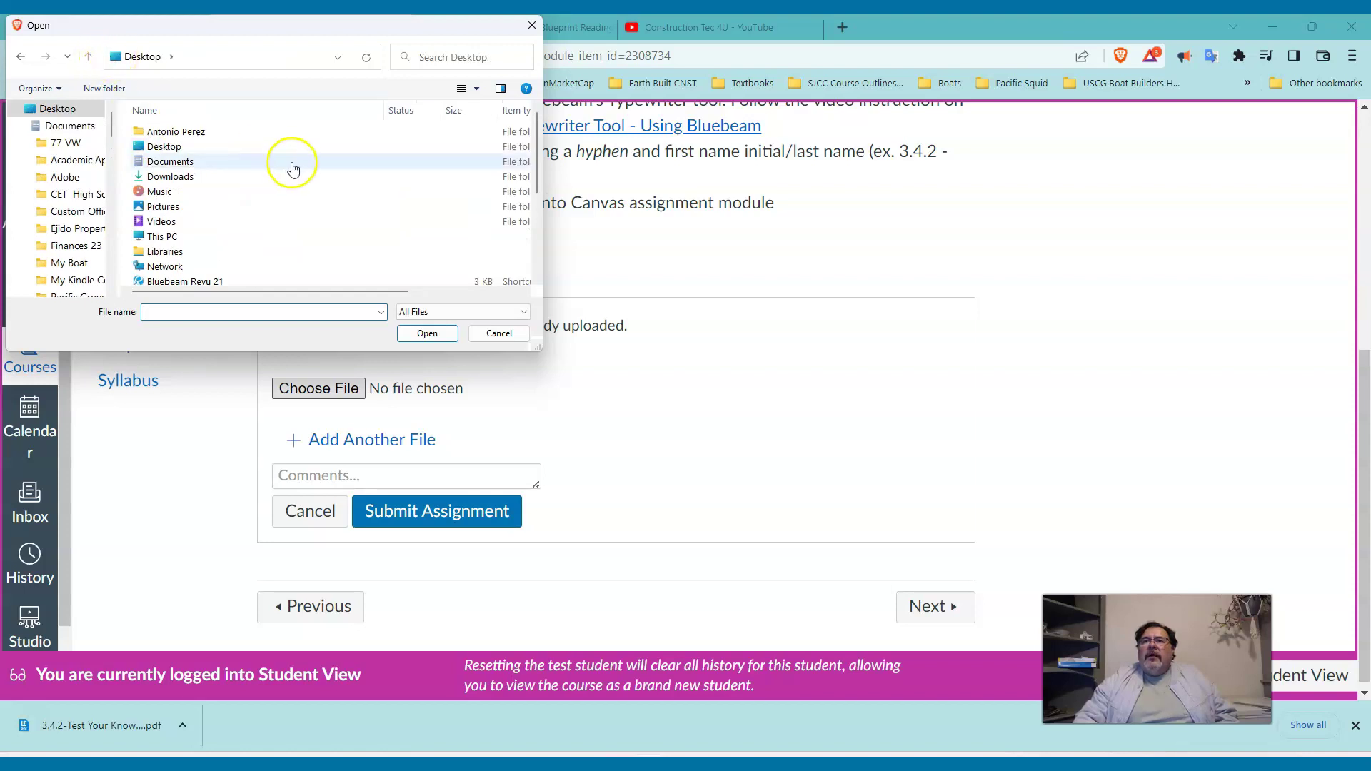
scroll(293, 169, down, 2)
scroll(291, 168, up, 3)
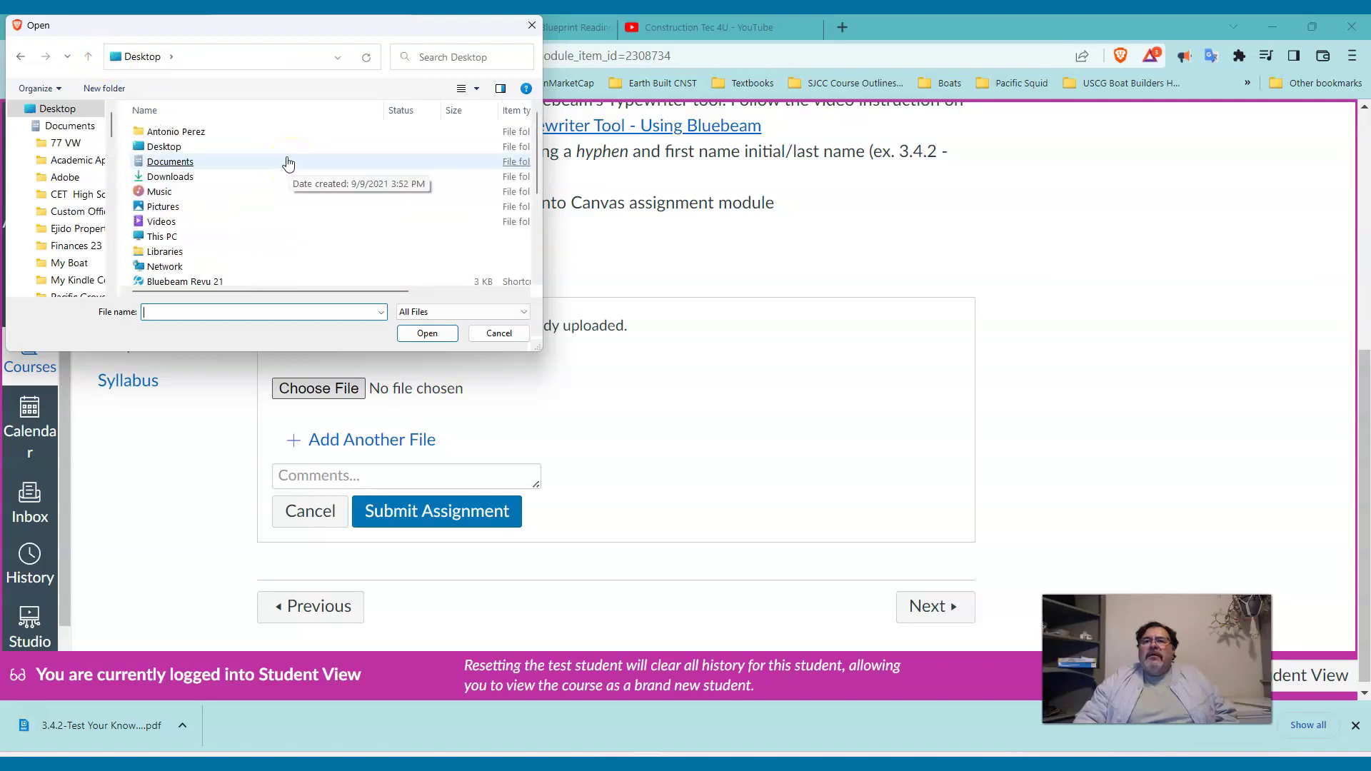
double_click(177, 143)
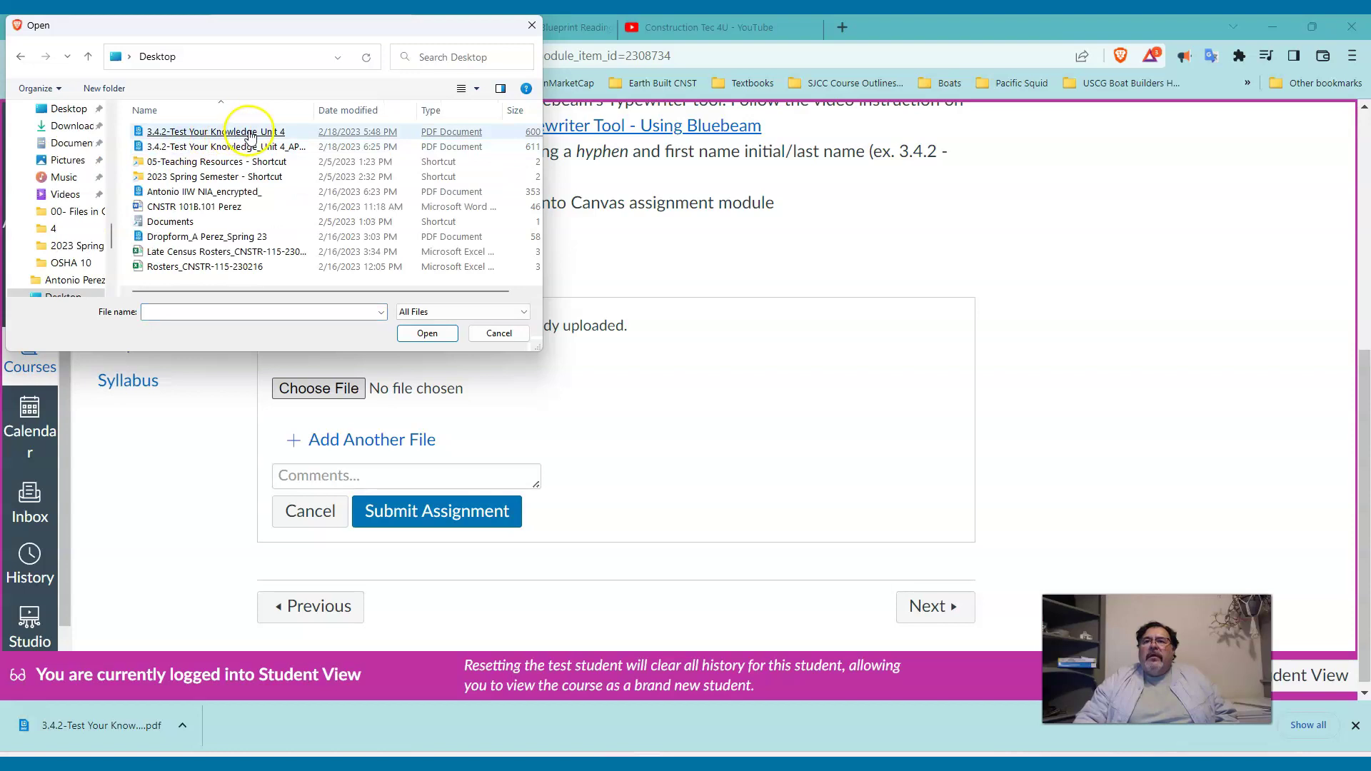
Sort by name, widen the Name column, and pick the PDF renamed with the student's name.
click(236, 111)
click(235, 110)
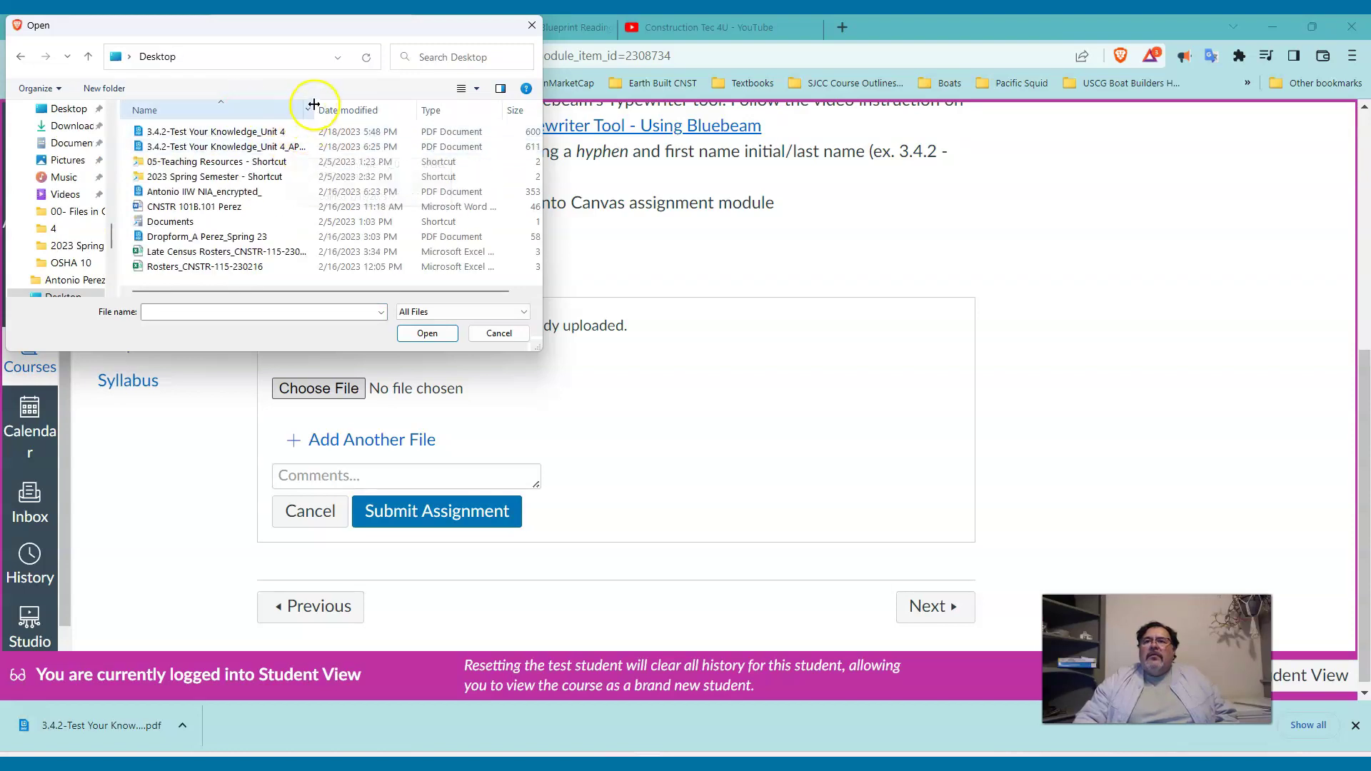
drag(312, 104, 379, 101)
double_click(319, 147)
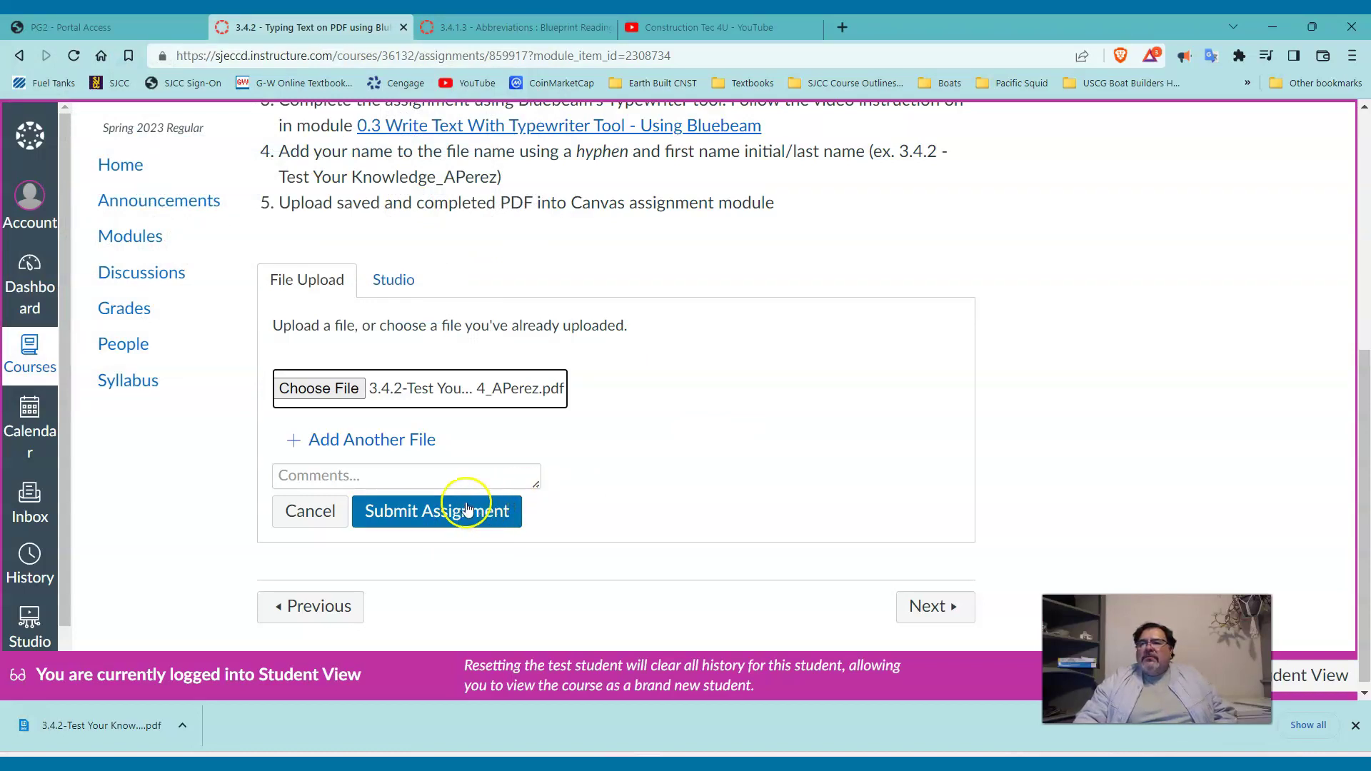
Submit the assignment with the attached Test Your Knowledge Unit 4 PDF.
click(466, 508)
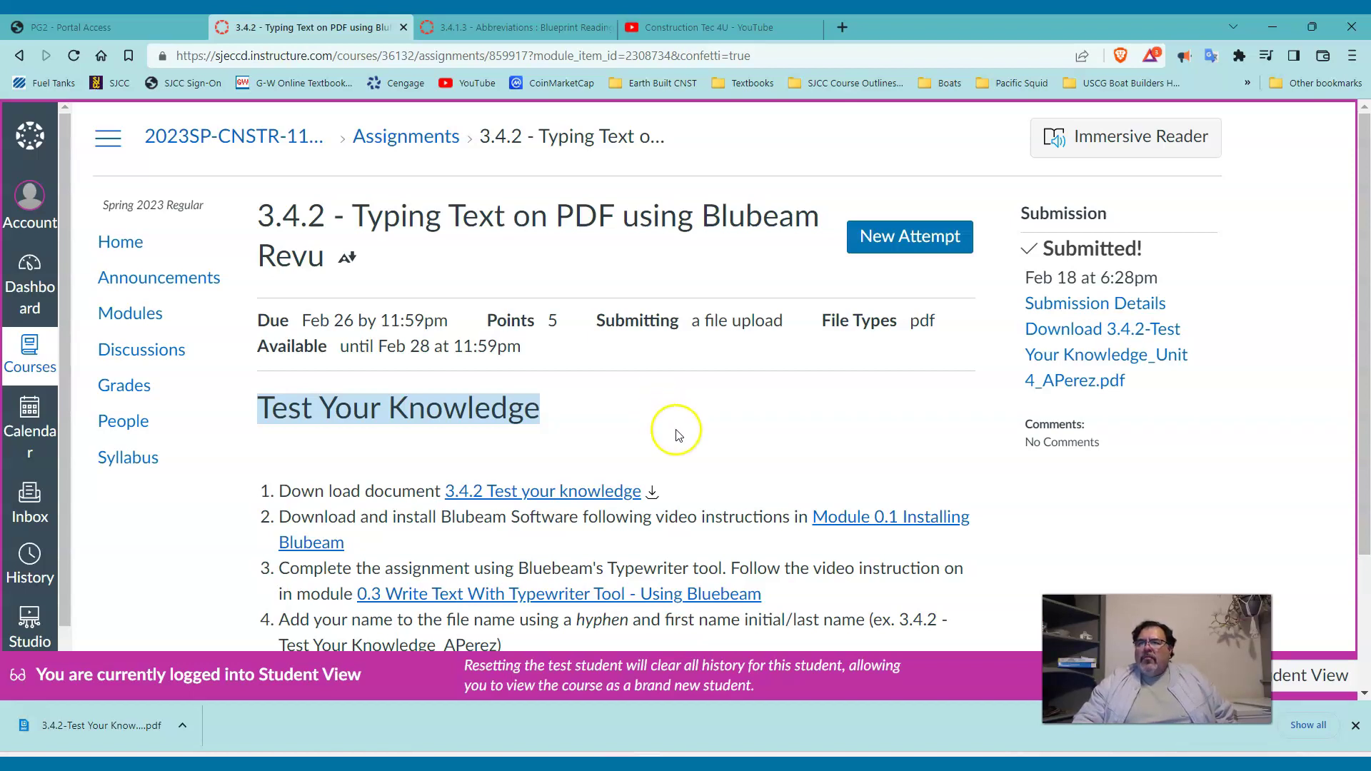
scroll(681, 439, down, 1)
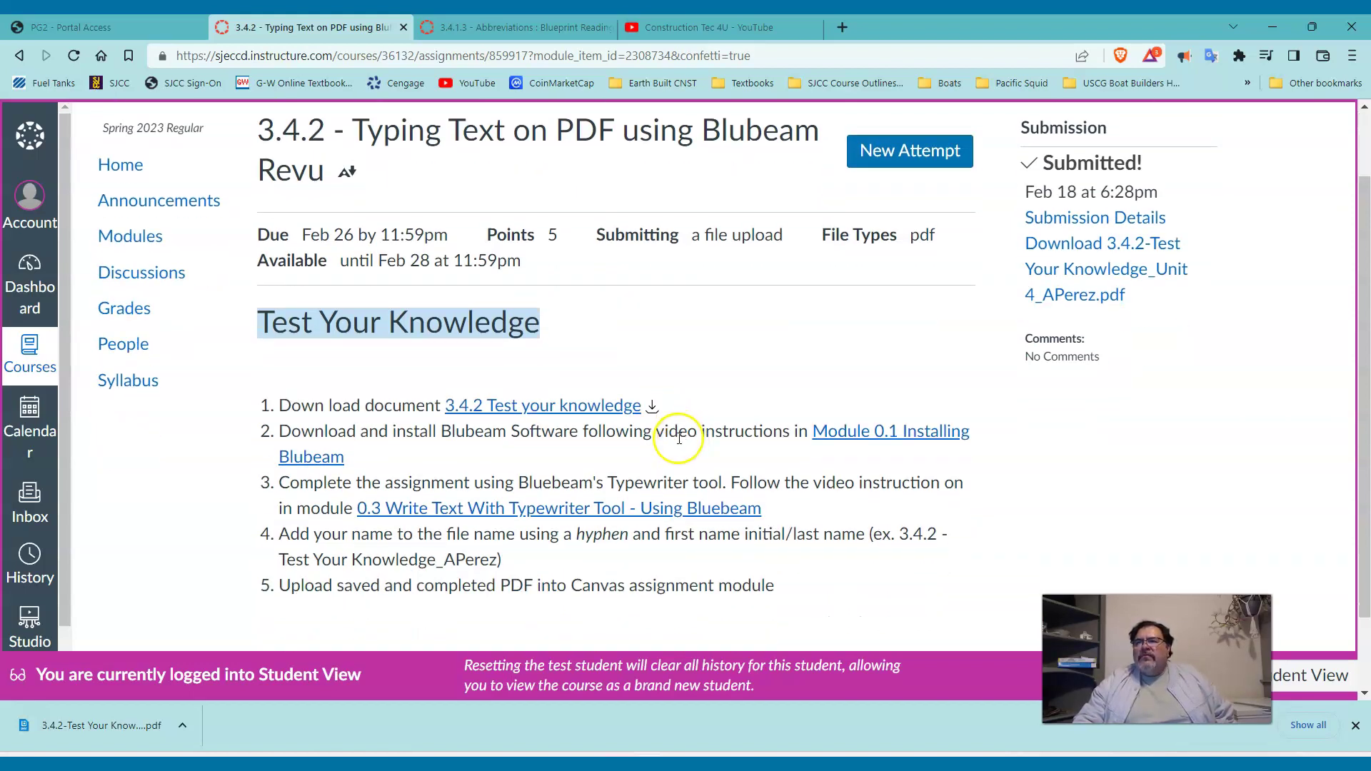
scroll(677, 437, up, 1)
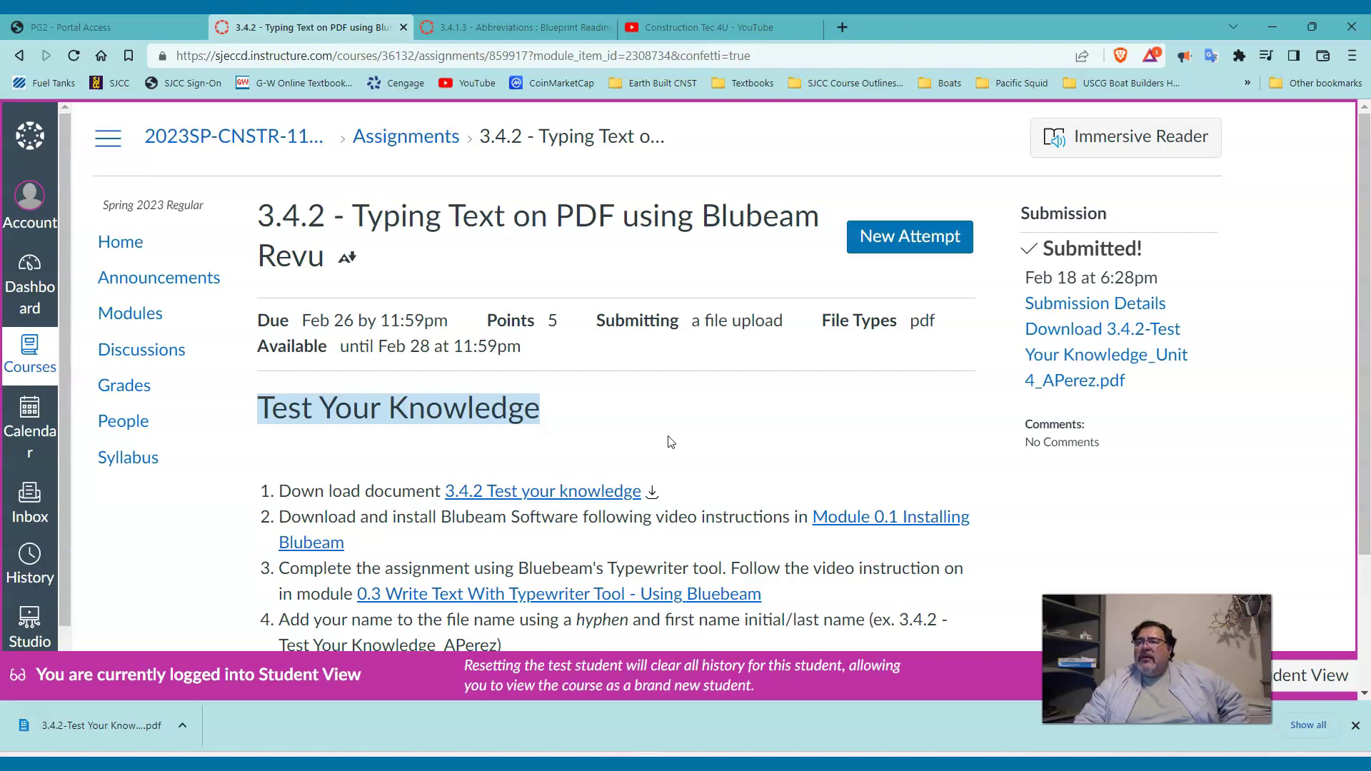
scroll(670, 441, down, 1)
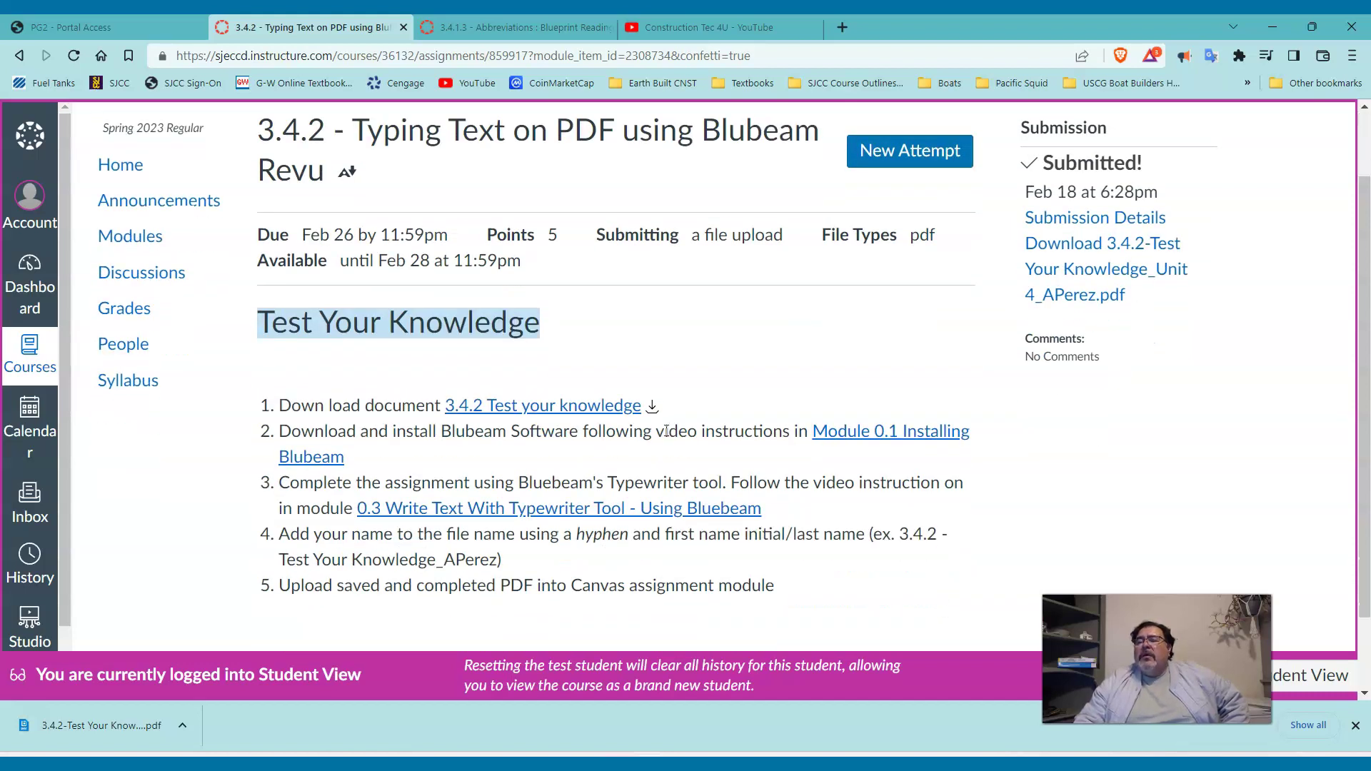